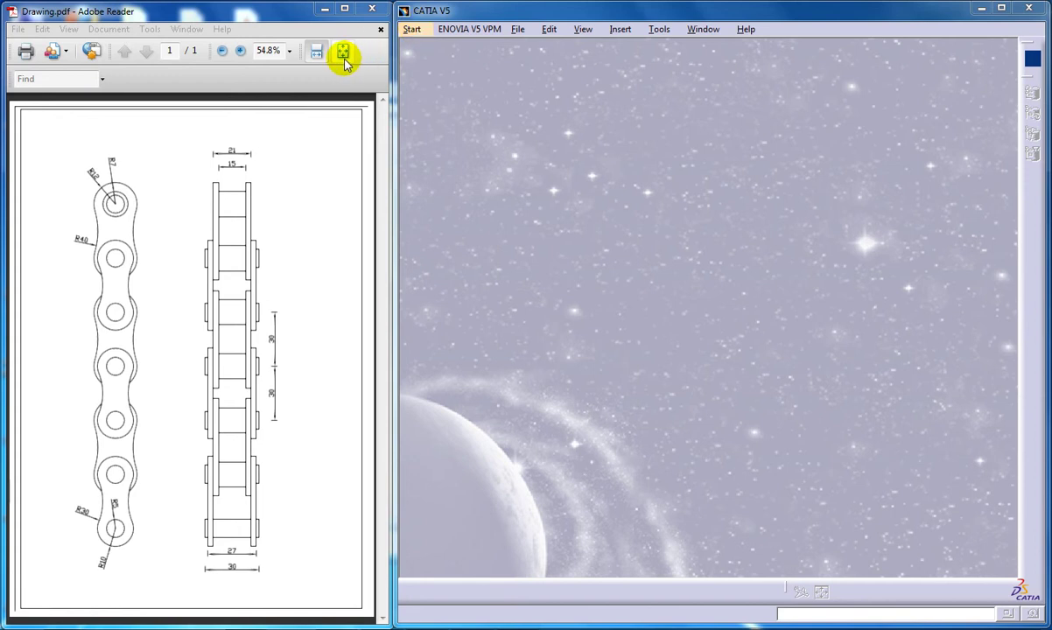
Create a new part named Part1 in Part Design with hybrid design off
{"action": "left_click", "coordinate": [411, 30]}
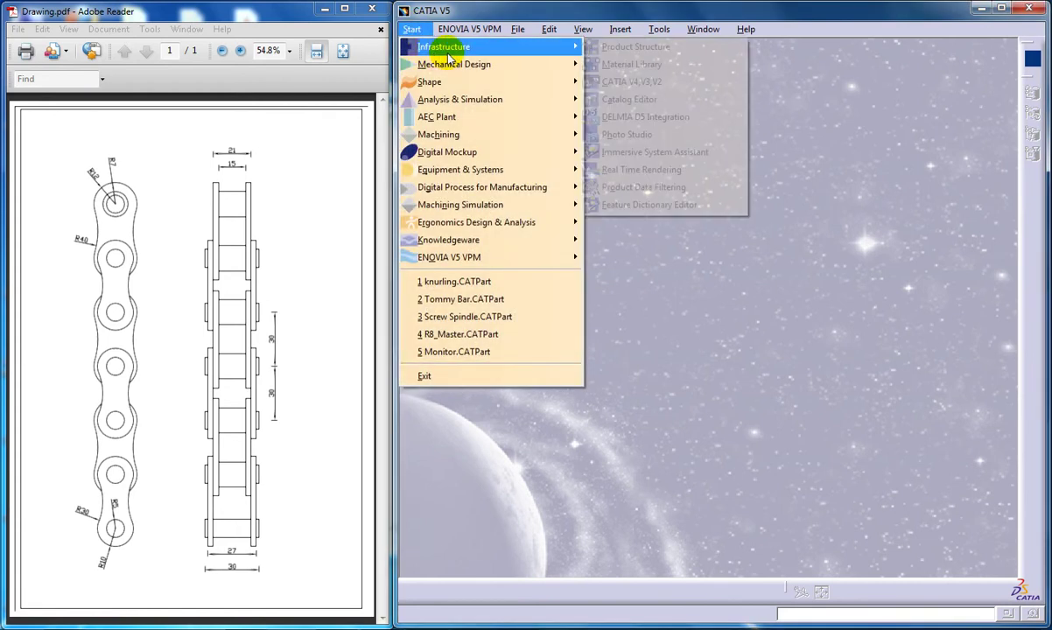
{"action": "mouse_move", "coordinate": [499, 63]}
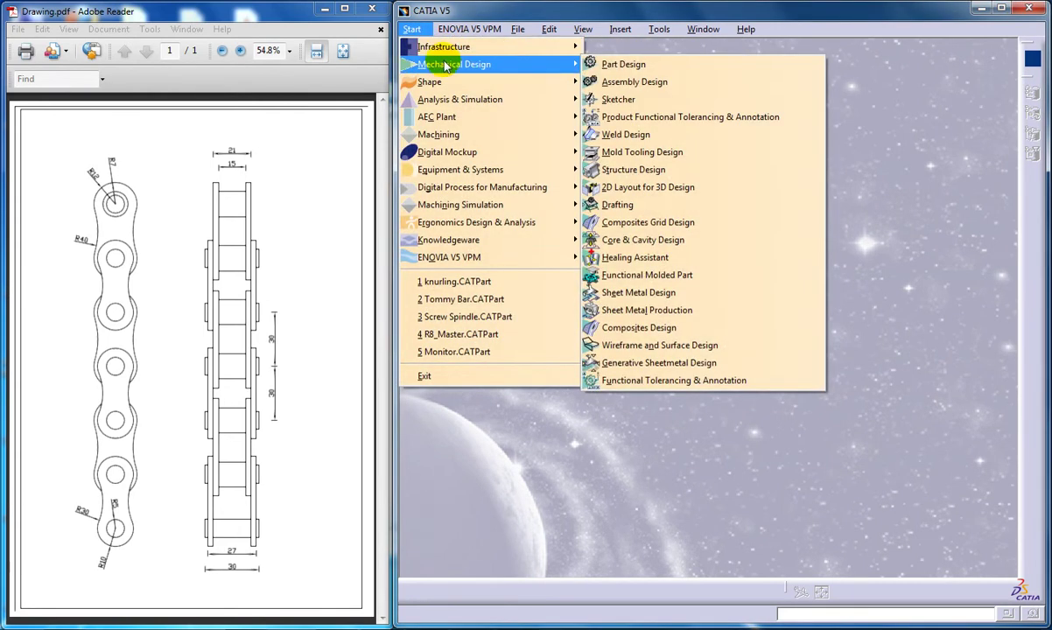
{"action": "left_click", "coordinate": [604, 64]}
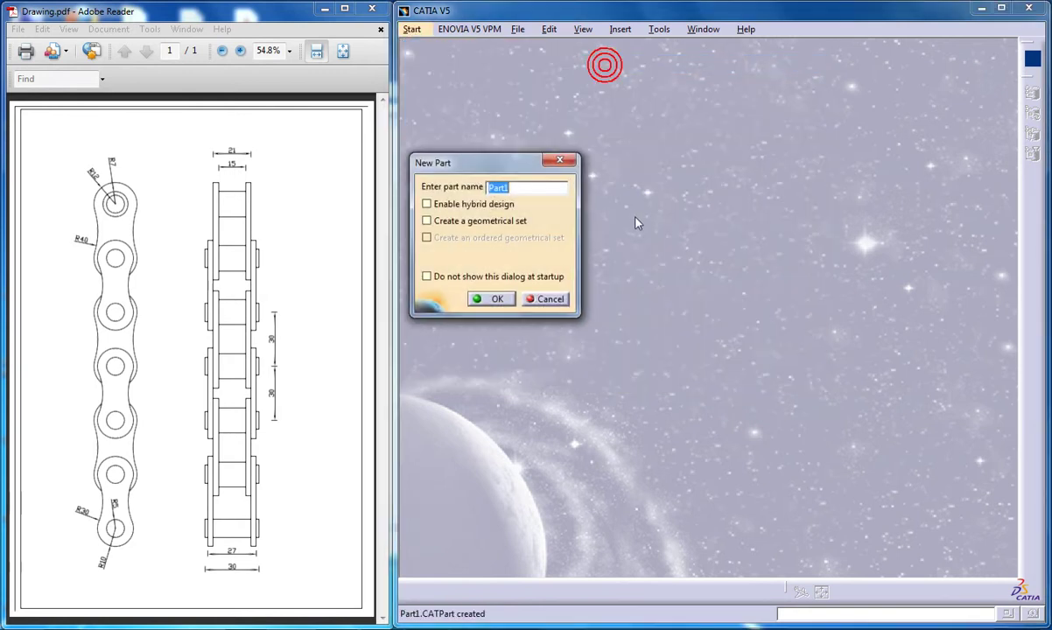
{"action": "left_click", "coordinate": [487, 300]}
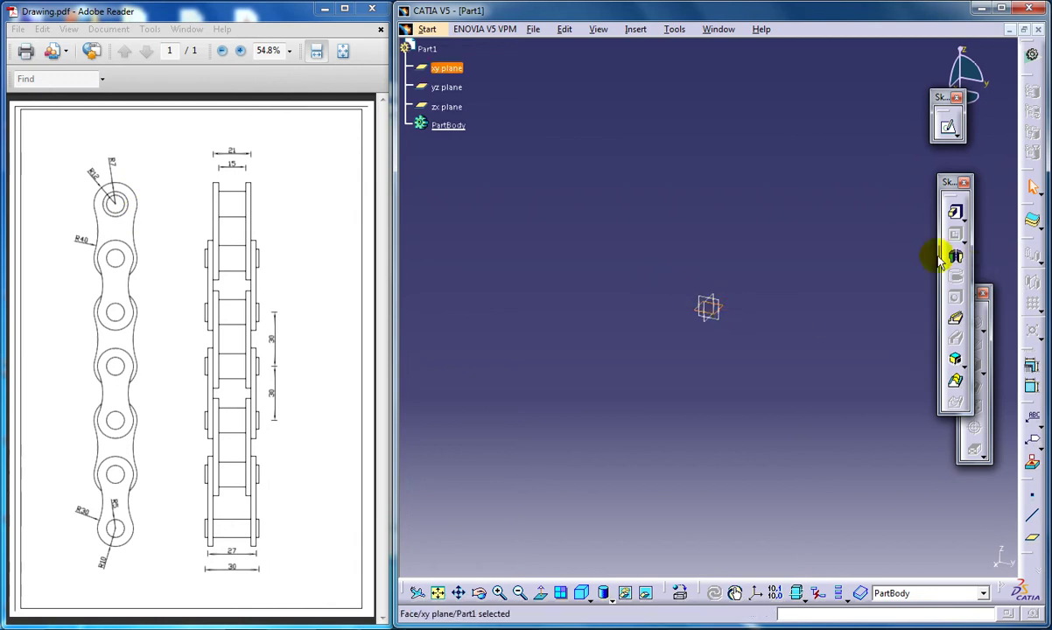
On the xy plane, sketch a circle centred on the origin and dimension its diameter as 24 mm
{"action": "left_click", "coordinate": [947, 126]}
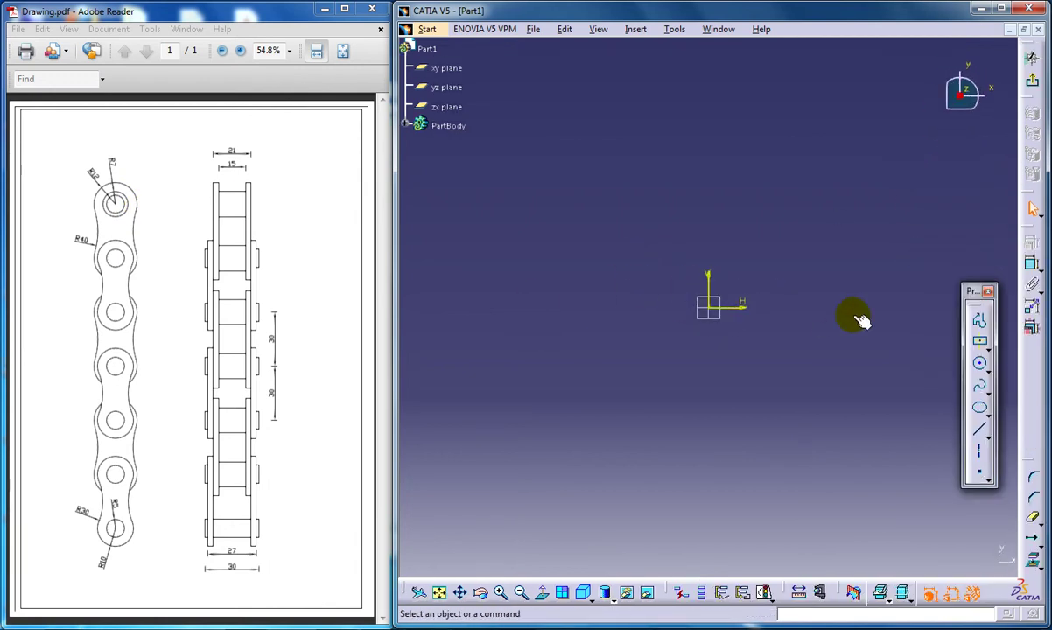
{"action": "left_click", "coordinate": [979, 362]}
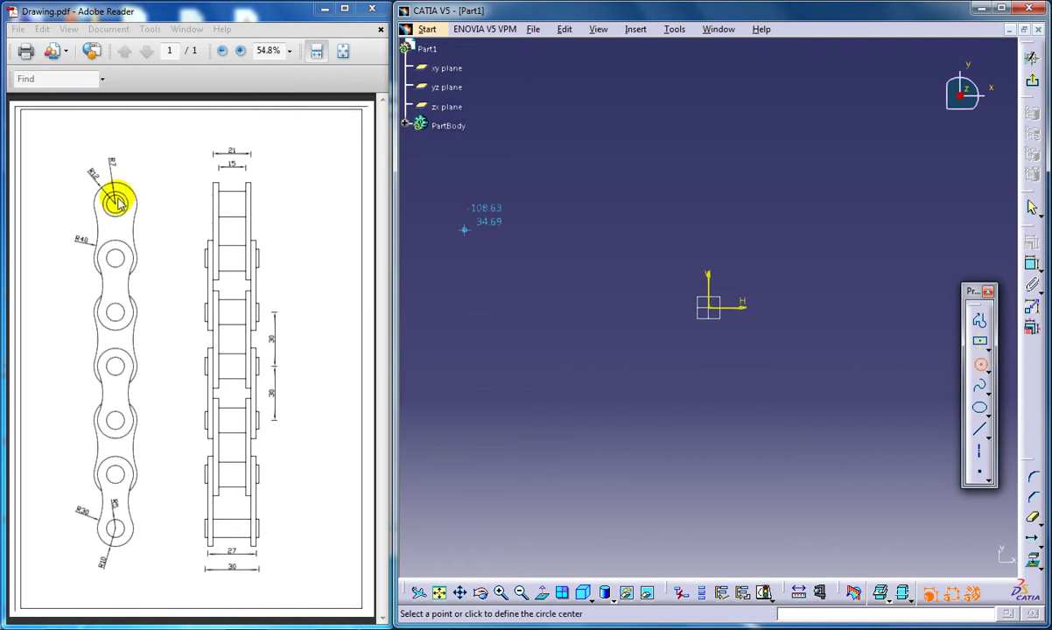
{"action": "left_click", "coordinate": [710, 307]}
{"action": "left_click", "coordinate": [734, 243]}
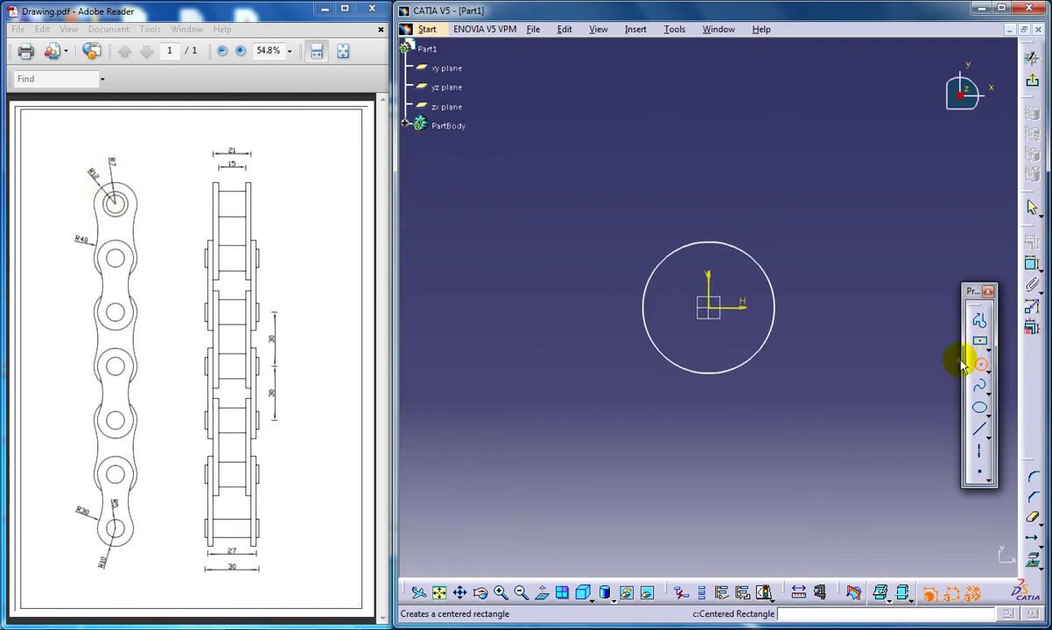
{"action": "left_click", "coordinate": [1029, 259]}
{"action": "left_click", "coordinate": [756, 261]}
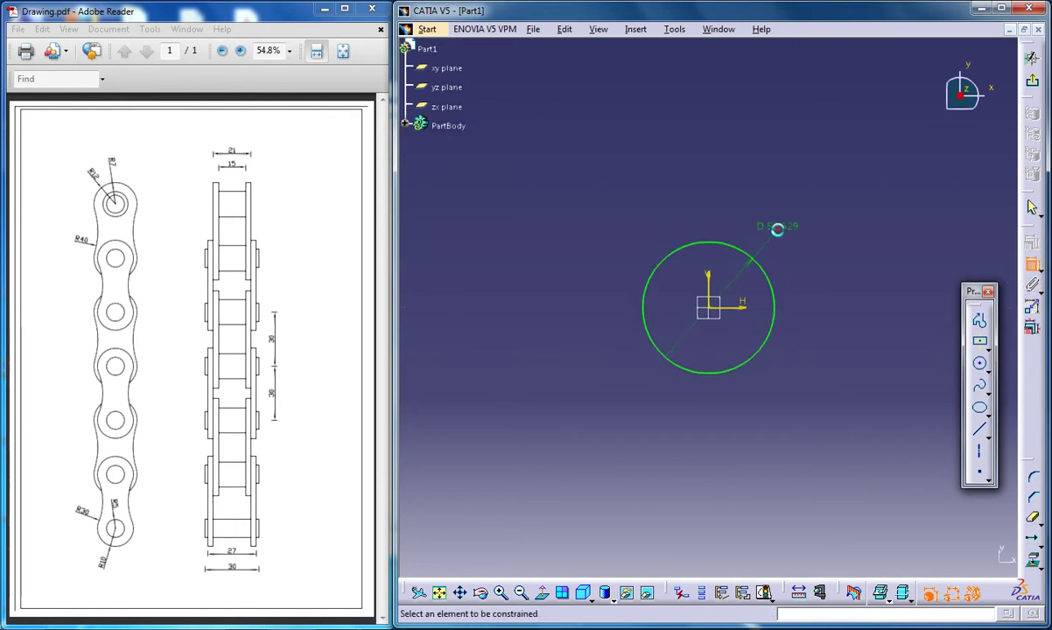
{"action": "double_click", "coordinate": [777, 226]}
{"action": "type", "text": "24"}
{"action": "key", "text": "Return"}
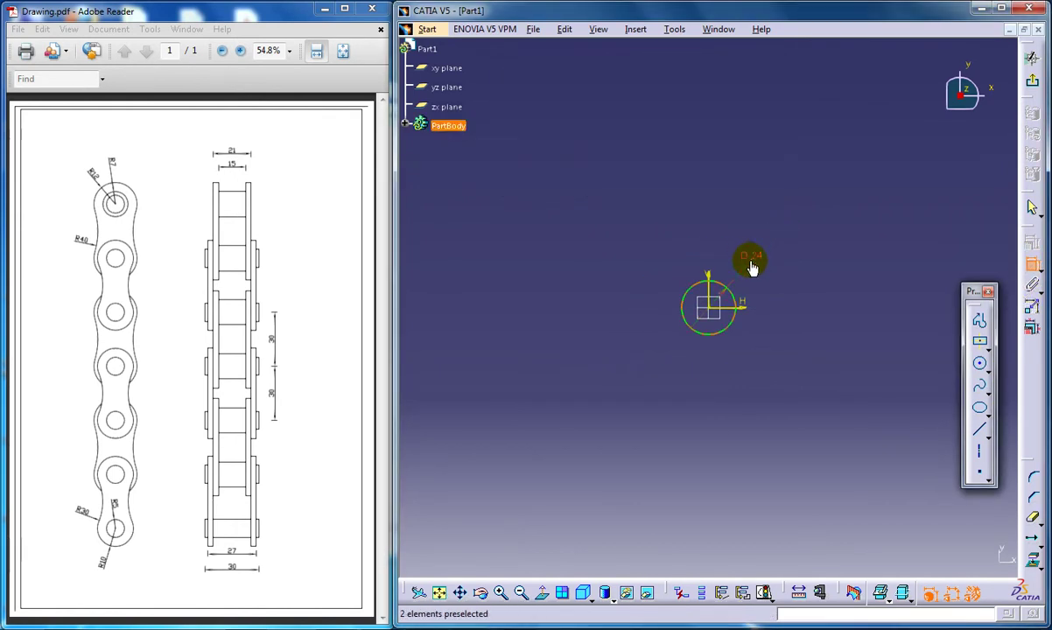
Translate one duplicate of the circle 30 mm straight down along the vertical axis
{"action": "mouse_move", "coordinate": [716, 305]}
{"action": "middle_mouse_down"}
{"action": "mouse_move", "coordinate": [733, 284]}
{"action": "mouse_move", "coordinate": [648, 210]}
{"action": "mouse_move", "coordinate": [665, 234]}
{"action": "middle_mouse_up"}
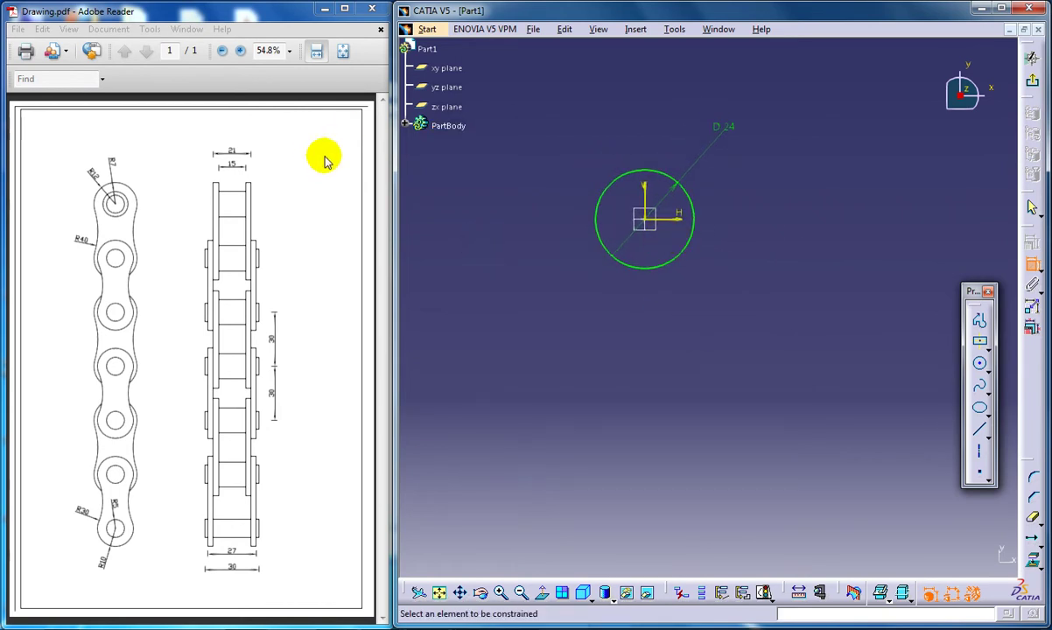
{"action": "left_click", "coordinate": [635, 29]}
{"action": "left_click", "coordinate": [660, 98]}
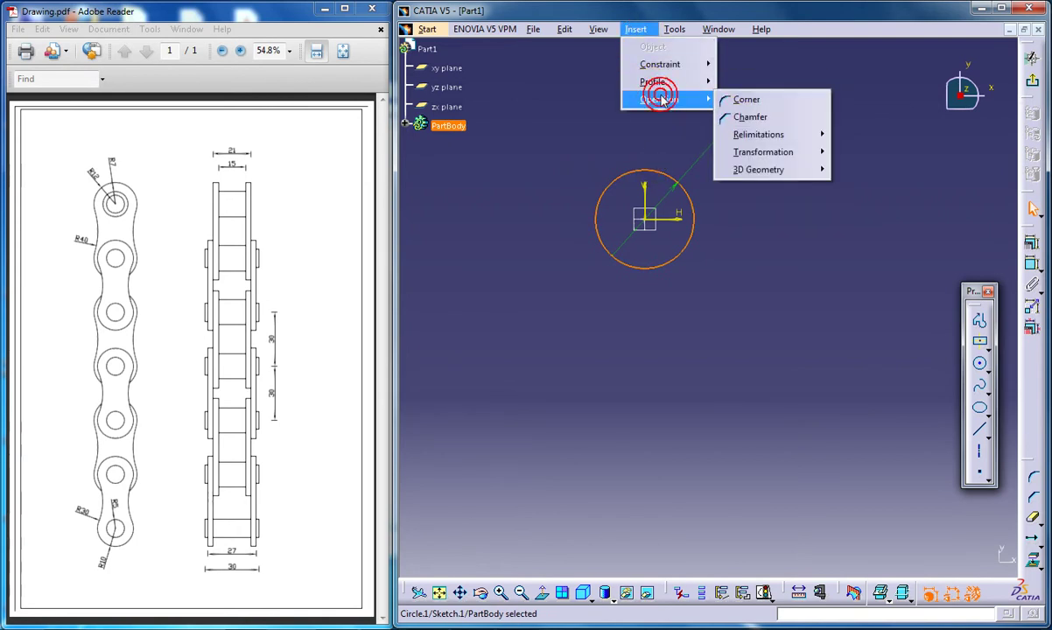
{"action": "mouse_move", "coordinate": [775, 152]}
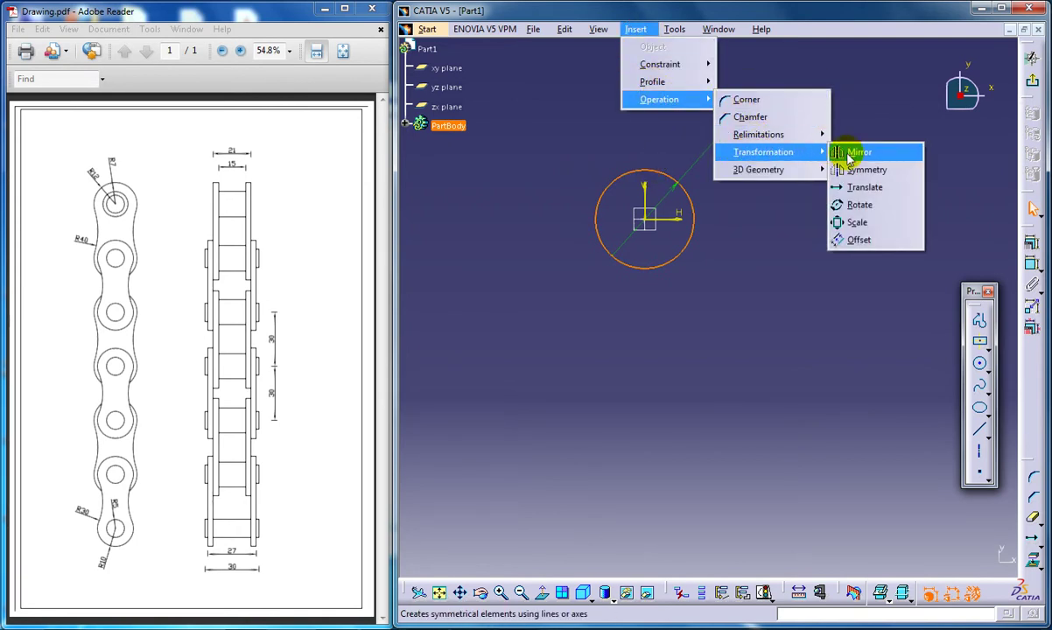
{"action": "left_click", "coordinate": [853, 187]}
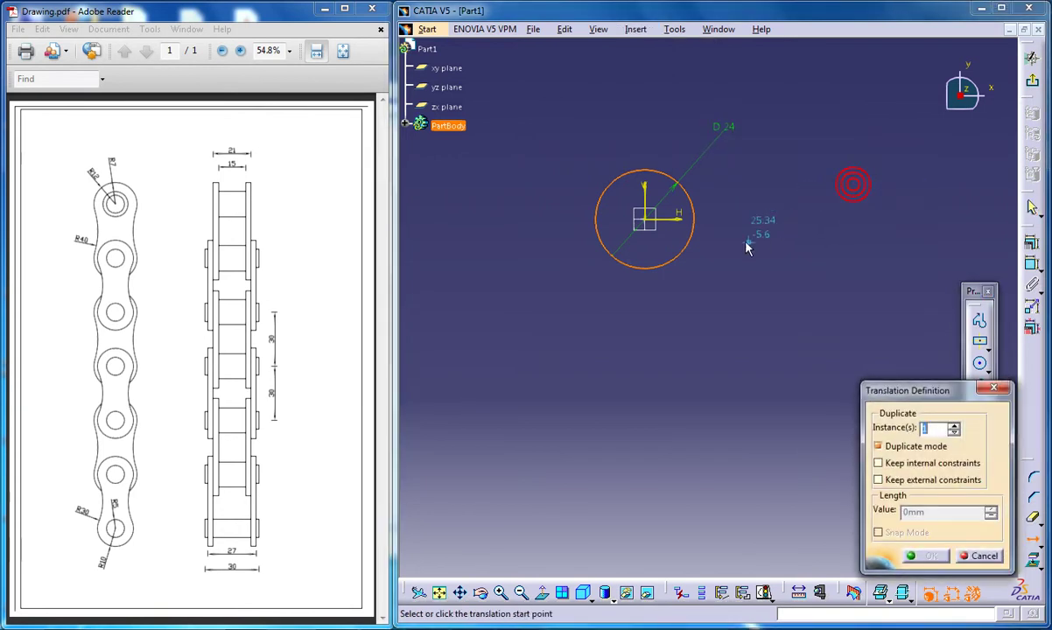
{"action": "left_click", "coordinate": [645, 217]}
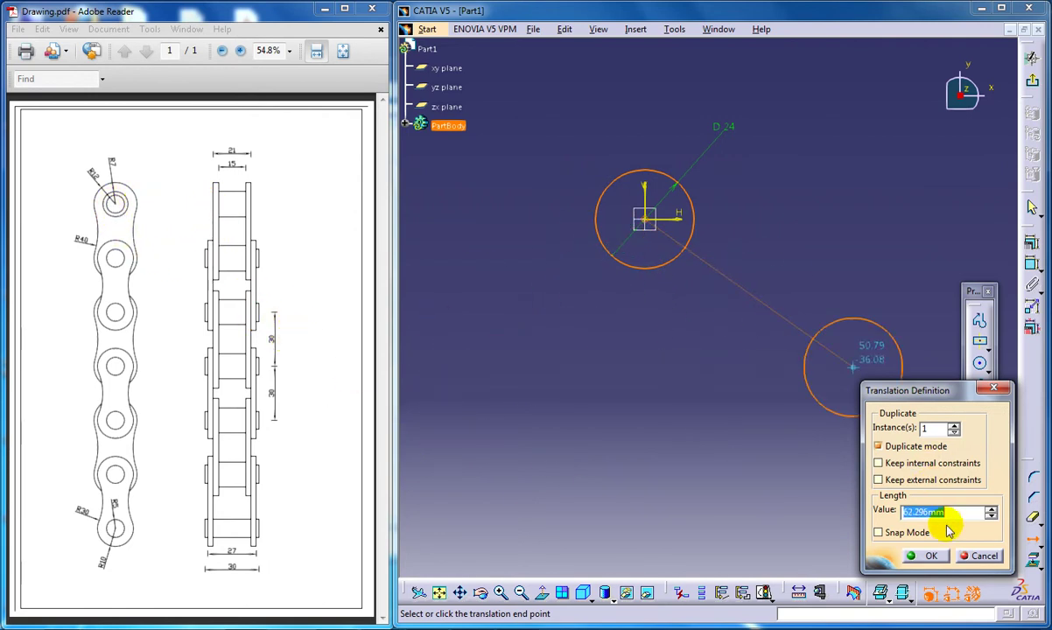
{"action": "type", "text": "30"}
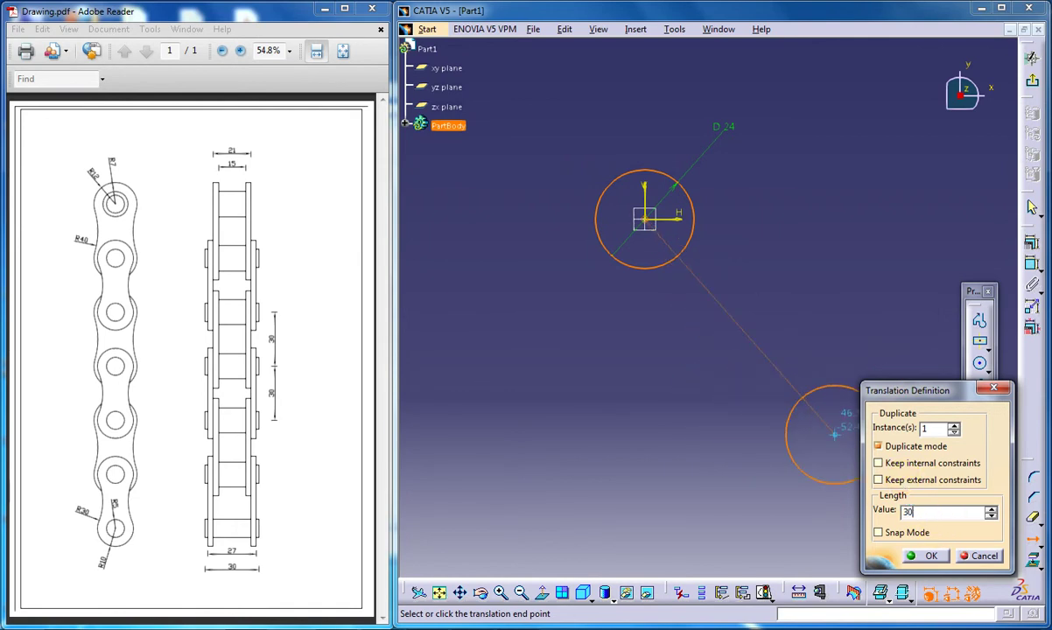
{"action": "key", "text": "Return"}
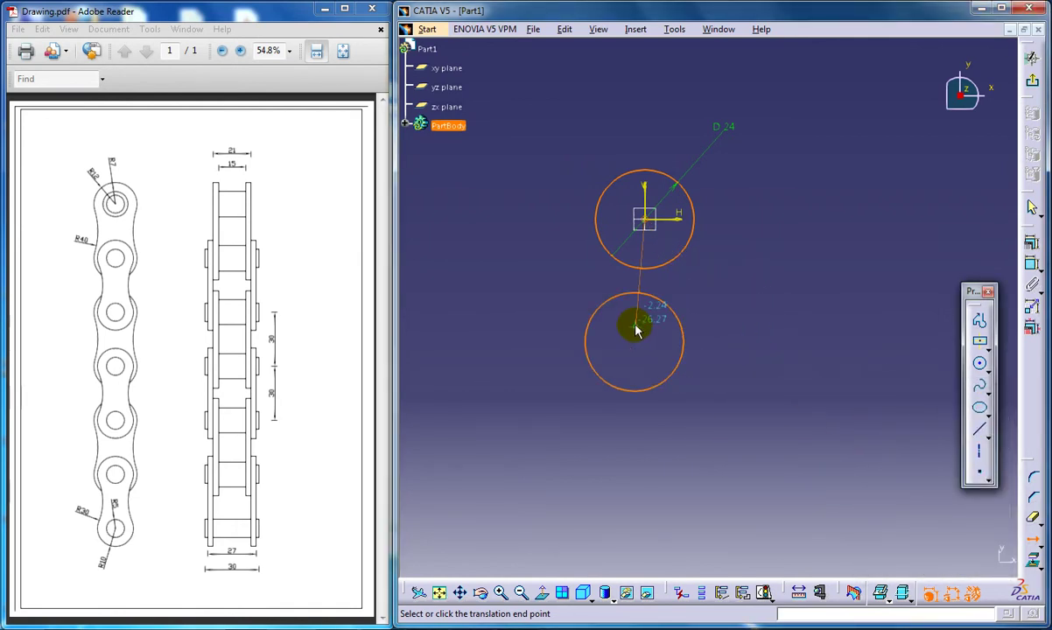
{"action": "left_click", "coordinate": [646, 327]}
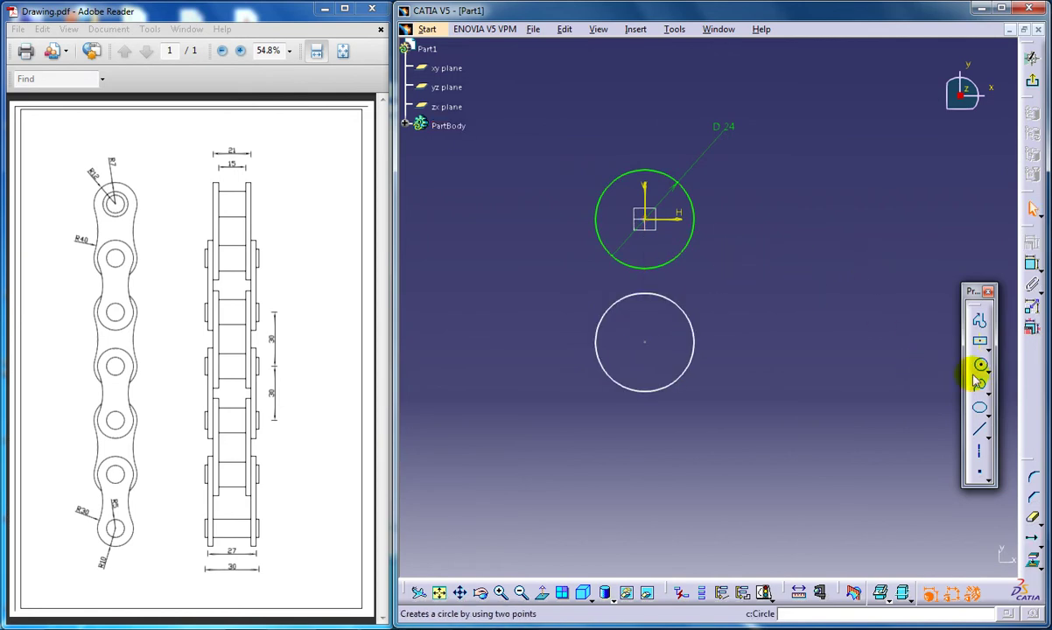
Apply a Fix constraint to the lower duplicated circle
{"action": "left_click", "coordinate": [685, 306]}
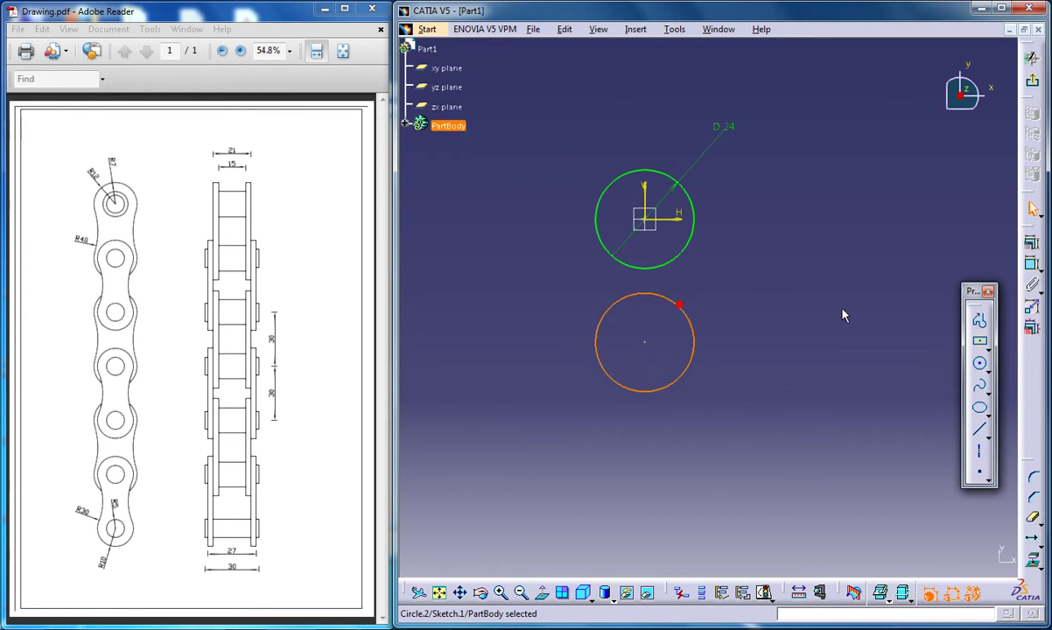
{"action": "left_click", "coordinate": [1031, 262]}
{"action": "left_click", "coordinate": [885, 267]}
{"action": "left_click", "coordinate": [873, 426]}
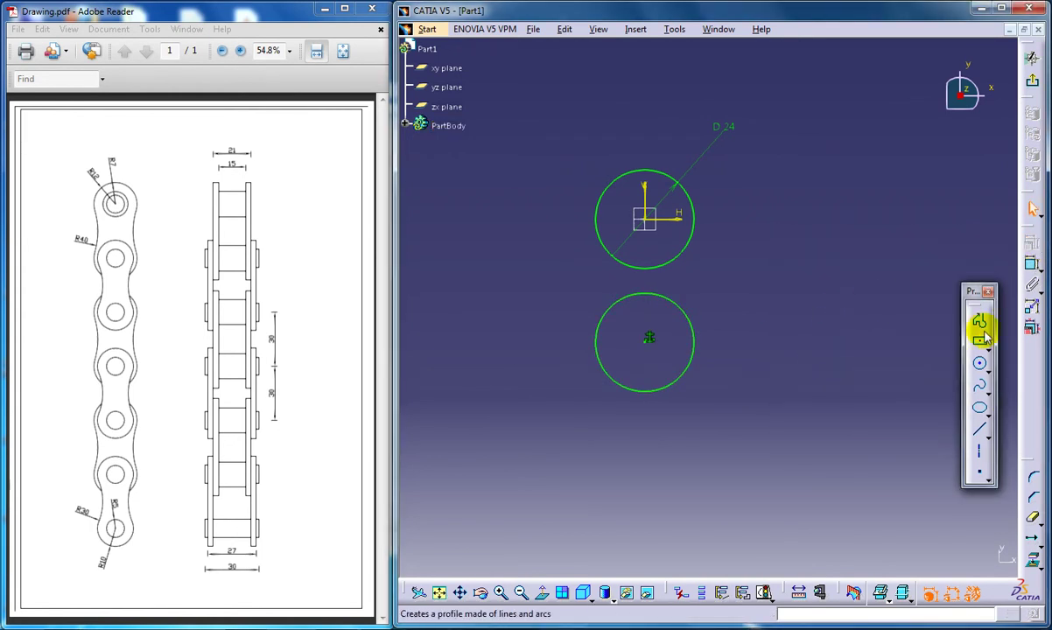
Draw a larger circle to the left, touching both small circles, and constrain it tangent to the lower one
{"action": "left_click", "coordinate": [979, 363]}
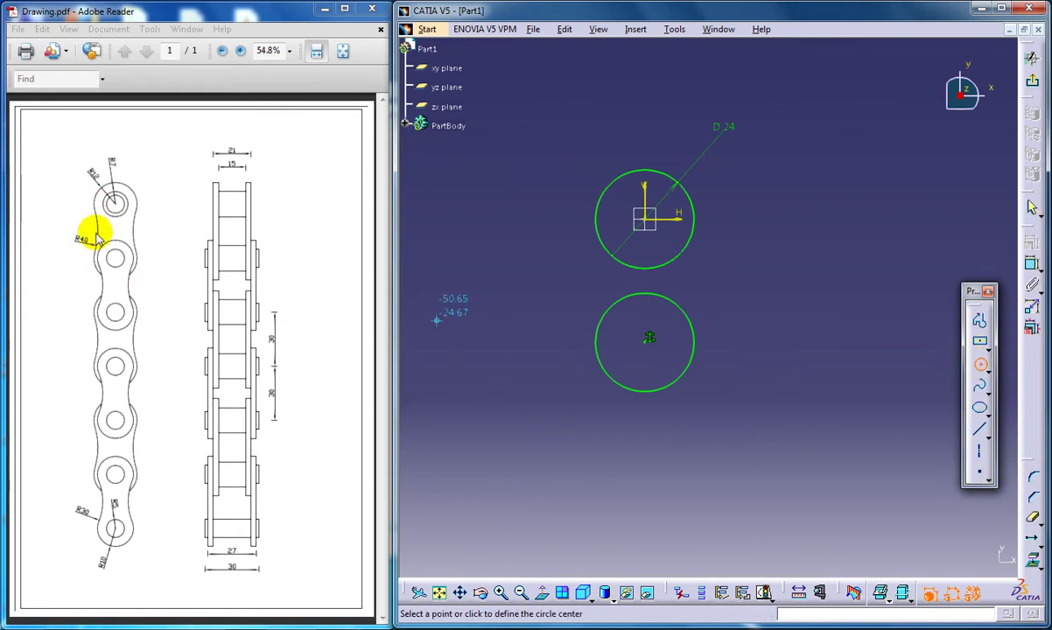
{"action": "left_click", "coordinate": [505, 283]}
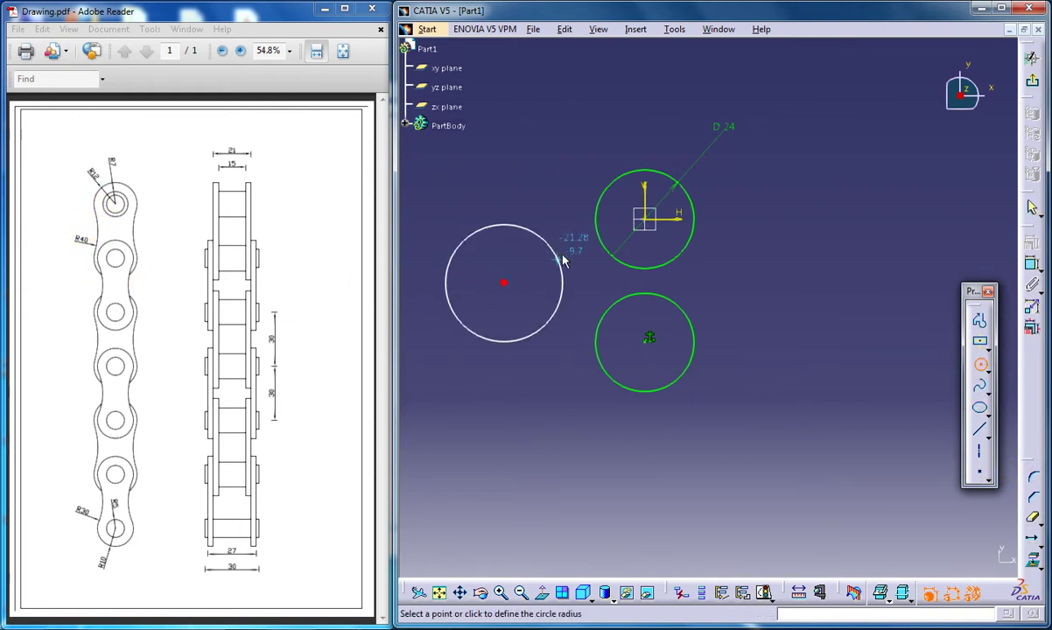
{"action": "left_click", "coordinate": [578, 283]}
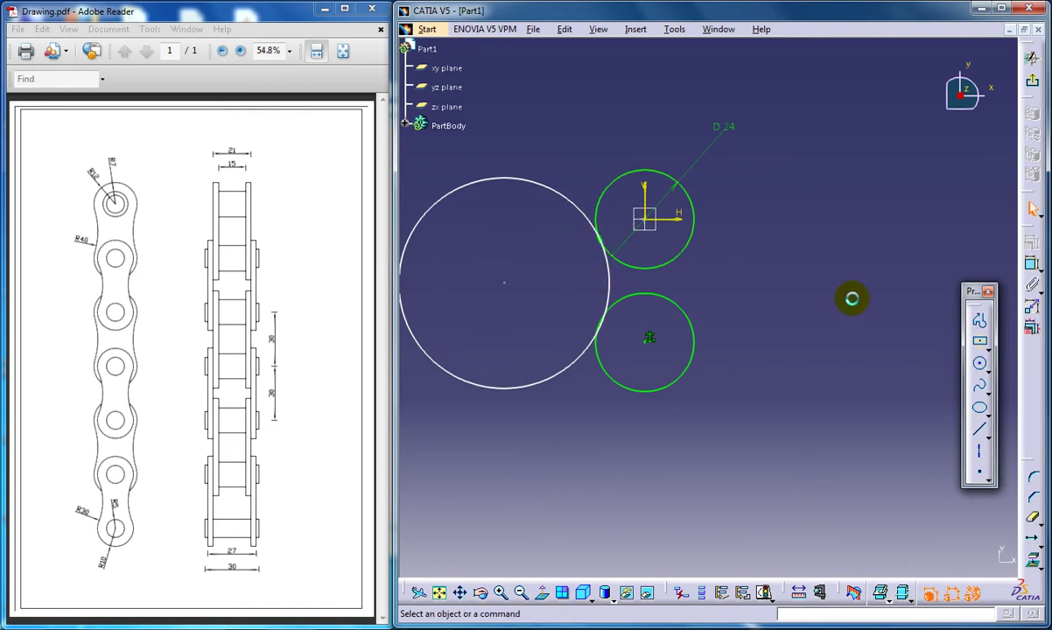
{"action": "left_click", "coordinate": [617, 300]}
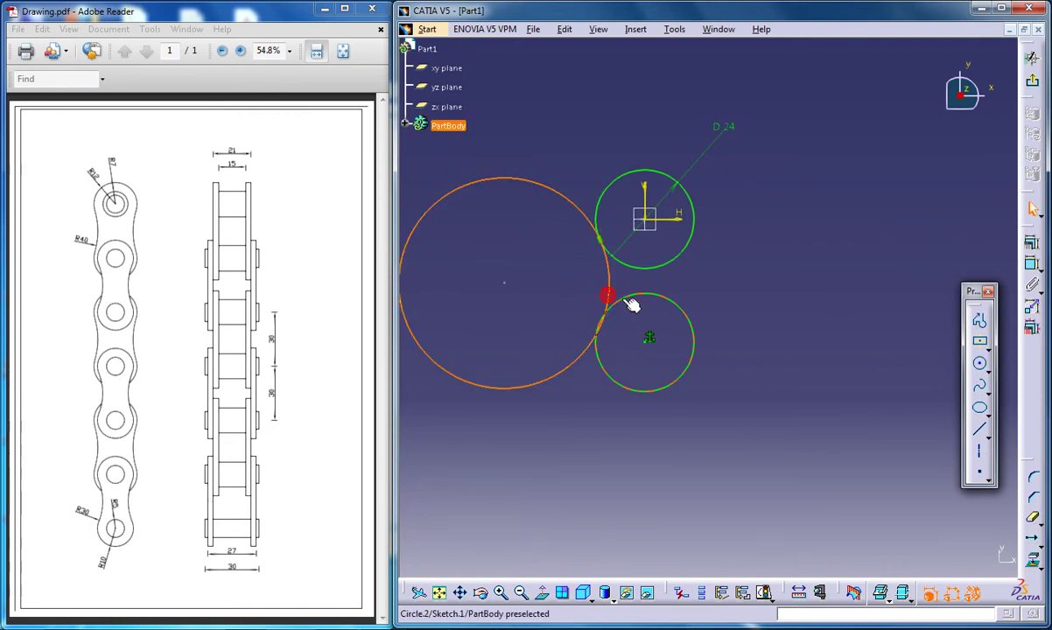
{"action": "left_click", "coordinate": [1031, 243]}
{"action": "left_click", "coordinate": [884, 318]}
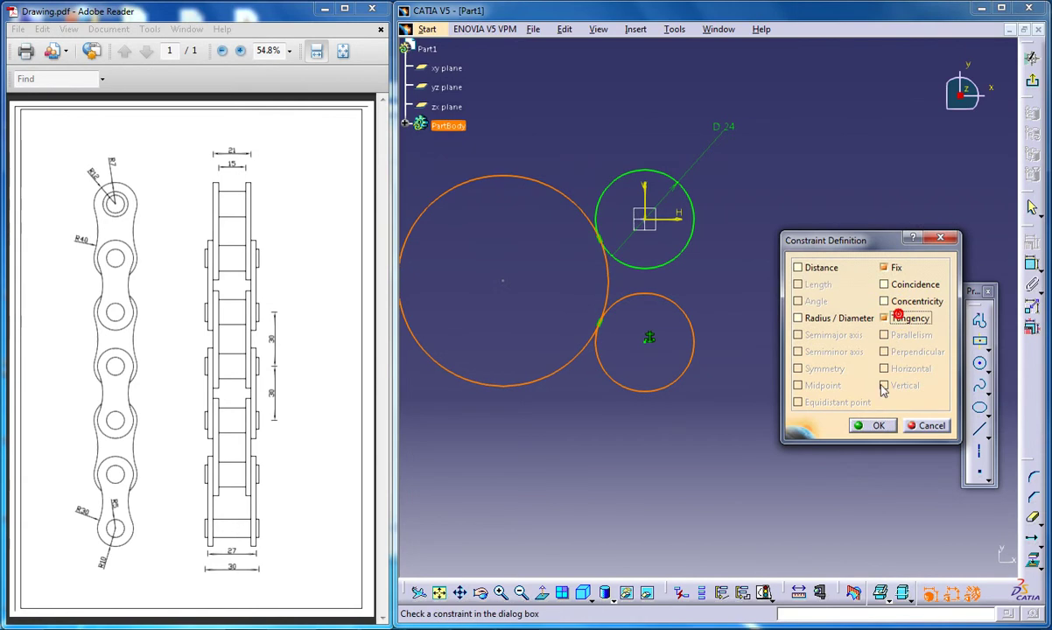
{"action": "left_click", "coordinate": [878, 426]}
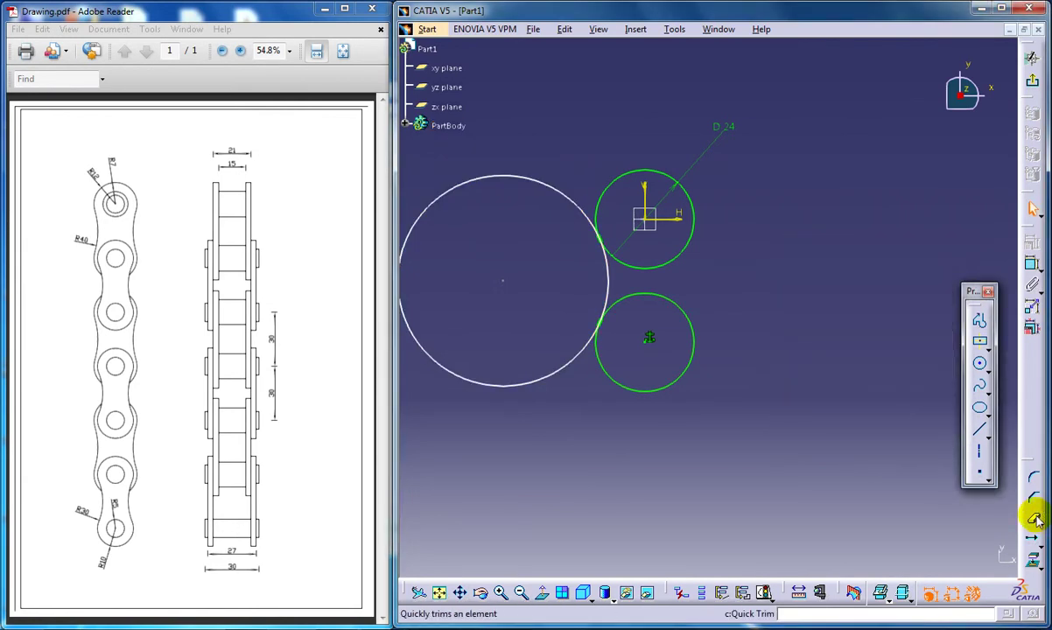
Trim away the large circle's outer part and mirror the remaining waist arc about the vertical axis
{"action": "left_click", "coordinate": [545, 183]}
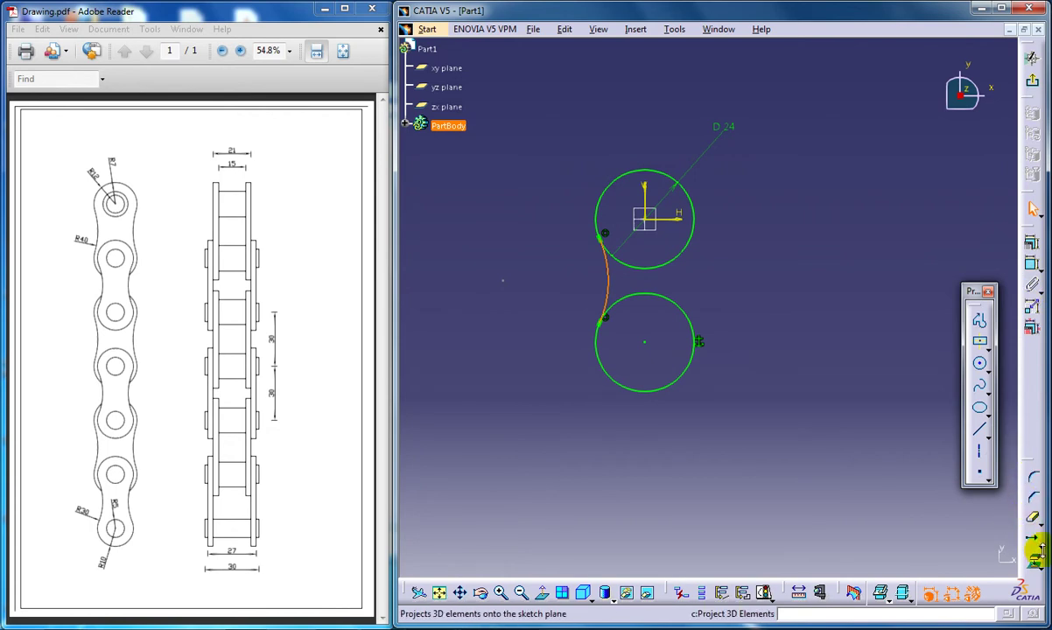
{"action": "left_click", "coordinate": [1039, 544]}
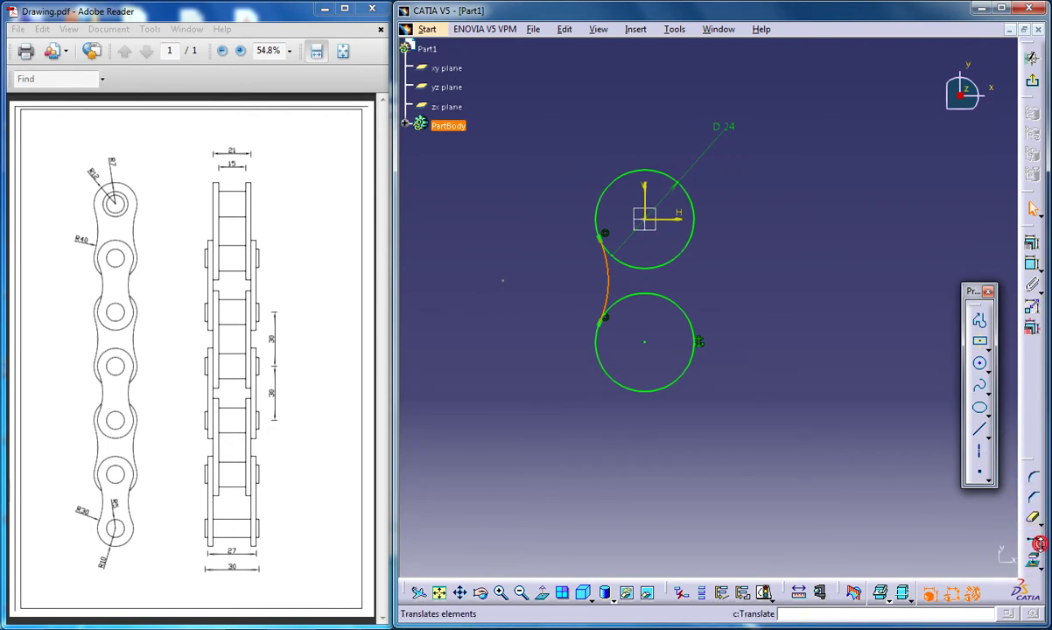
{"action": "left_click", "coordinate": [1034, 539]}
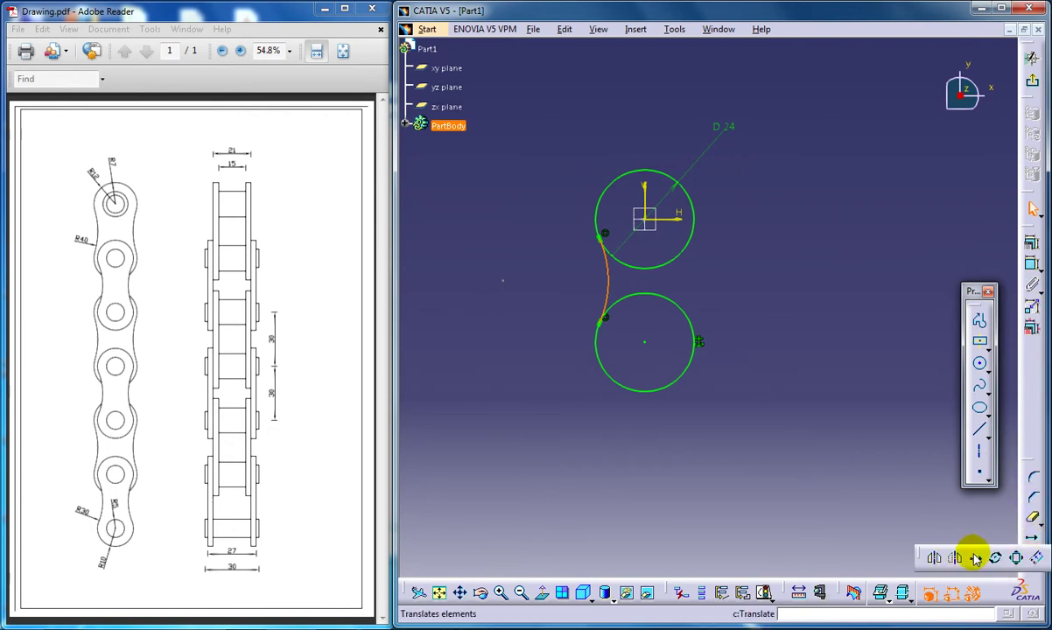
{"action": "left_click", "coordinate": [944, 560]}
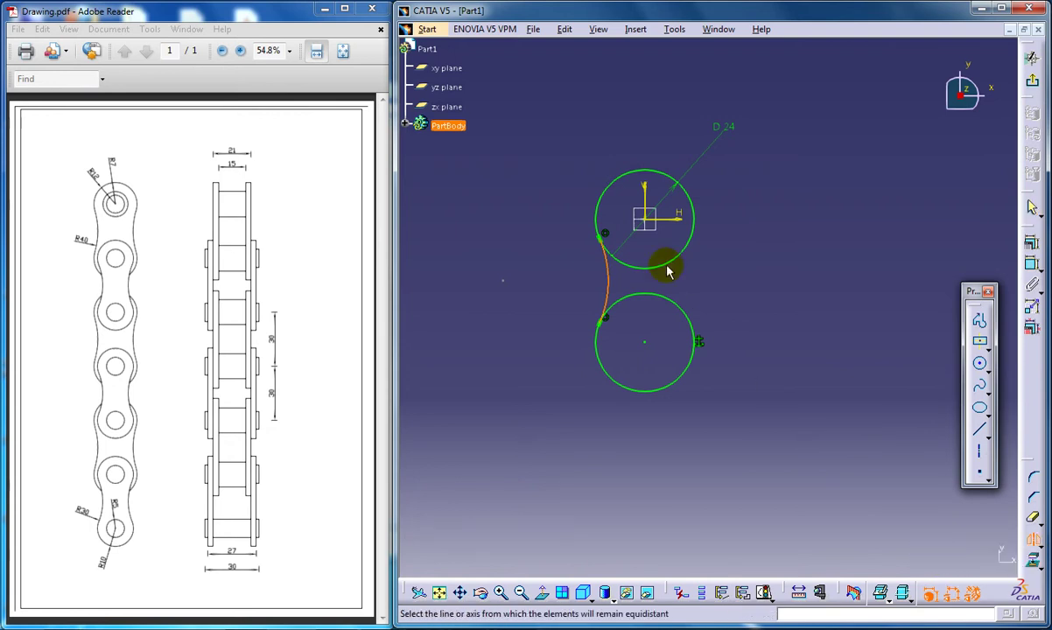
{"action": "left_click", "coordinate": [644, 208]}
Trim the inner arcs of both end circles to leave one closed link outline, and exit the sketch
{"action": "left_click", "coordinate": [1033, 519]}
{"action": "left_click", "coordinate": [656, 266]}
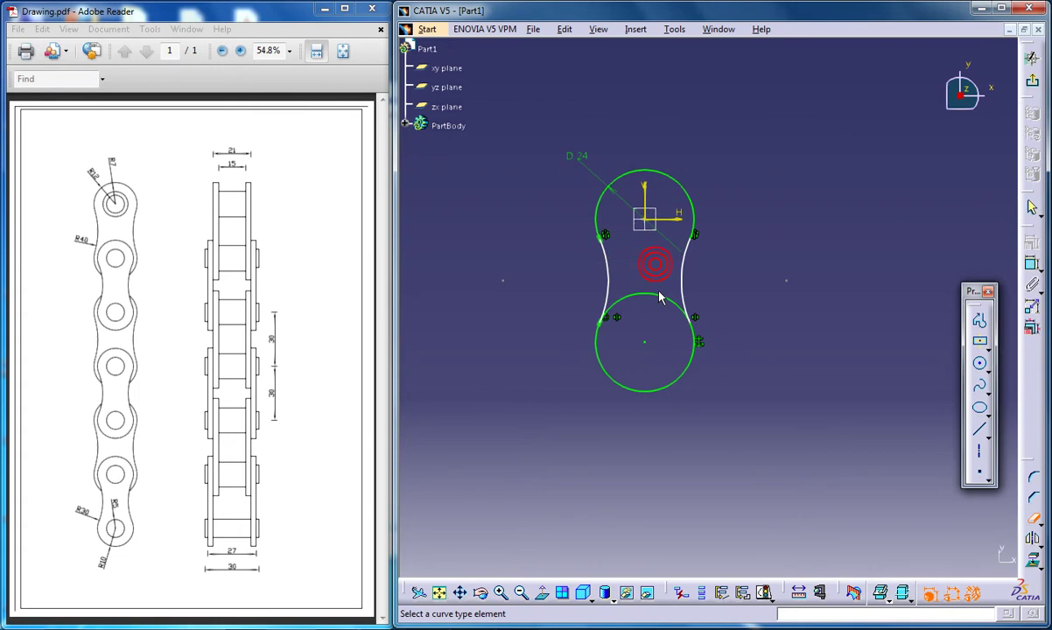
{"action": "left_click", "coordinate": [752, 232]}
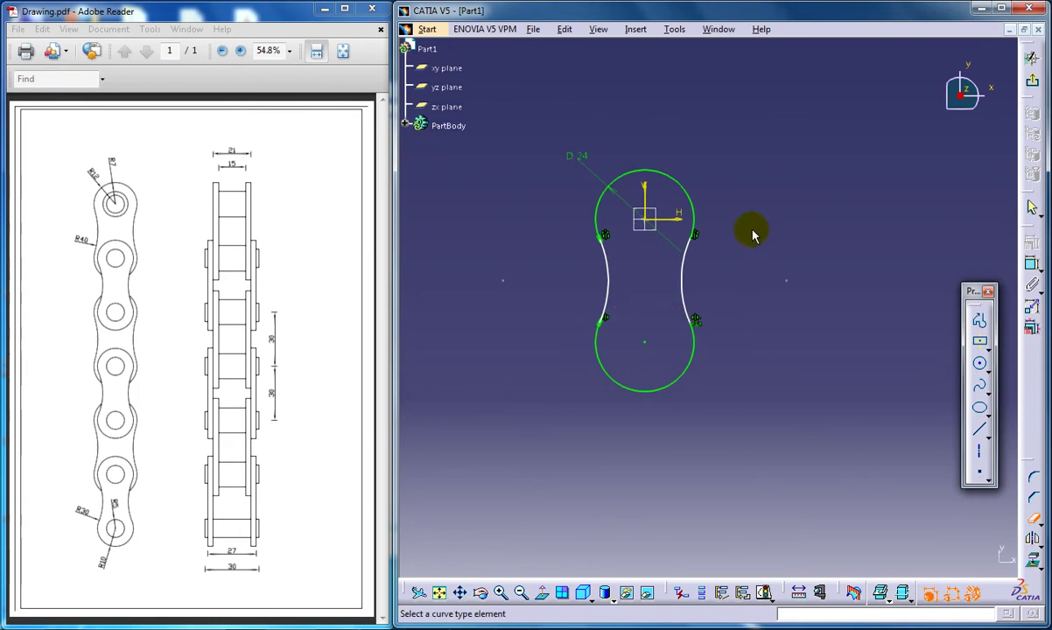
{"action": "left_click", "coordinate": [1034, 85]}
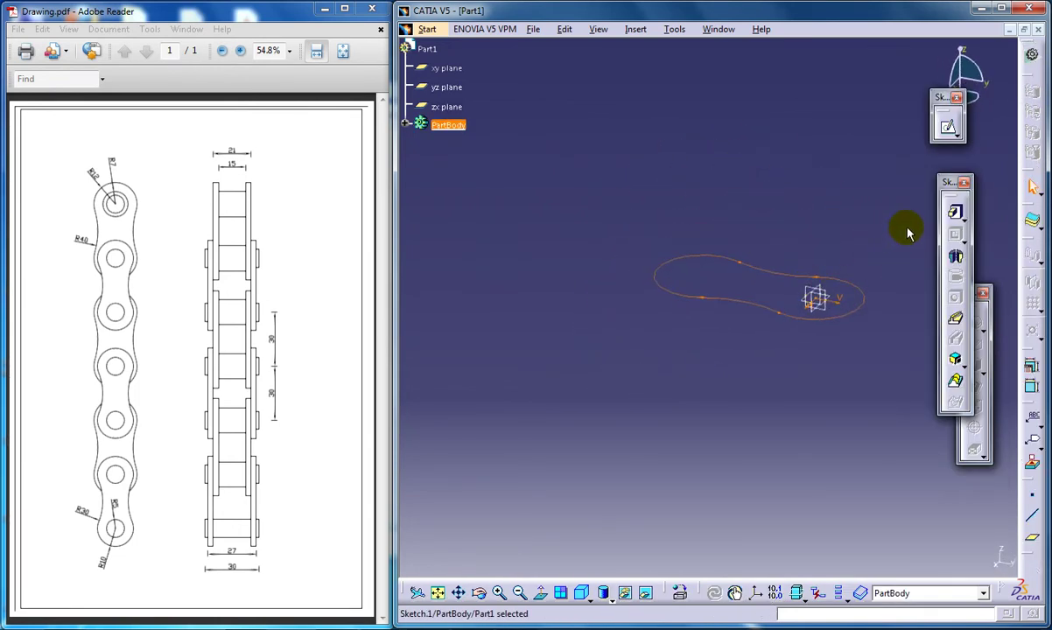
Pad the link outline sketch to a thickness of 3 mm
{"action": "left_click", "coordinate": [955, 213]}
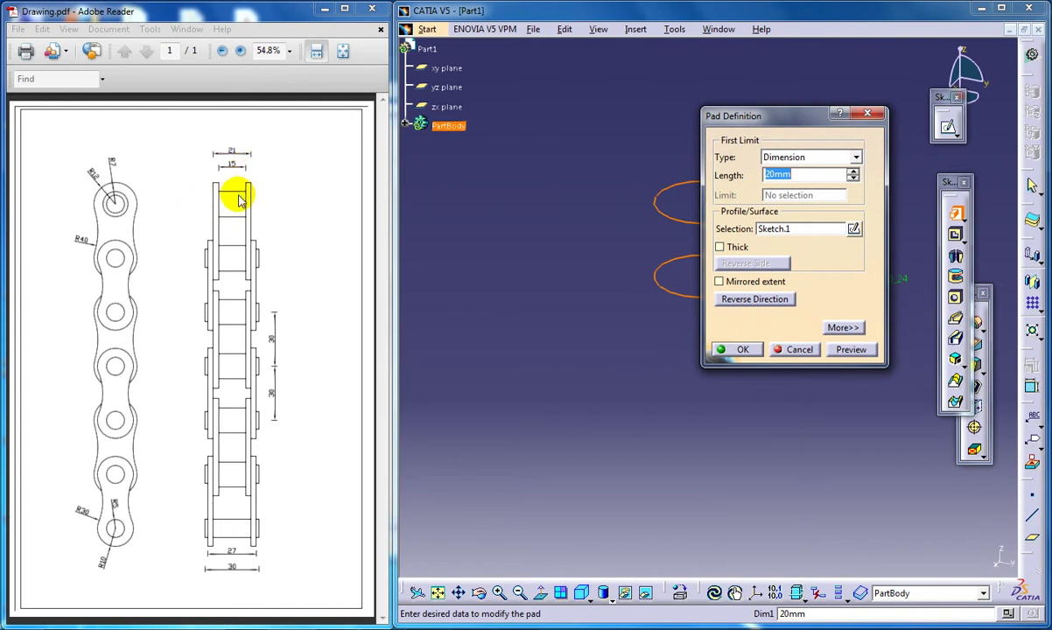
{"action": "type", "text": "3"}
{"action": "left_click", "coordinate": [737, 350]}
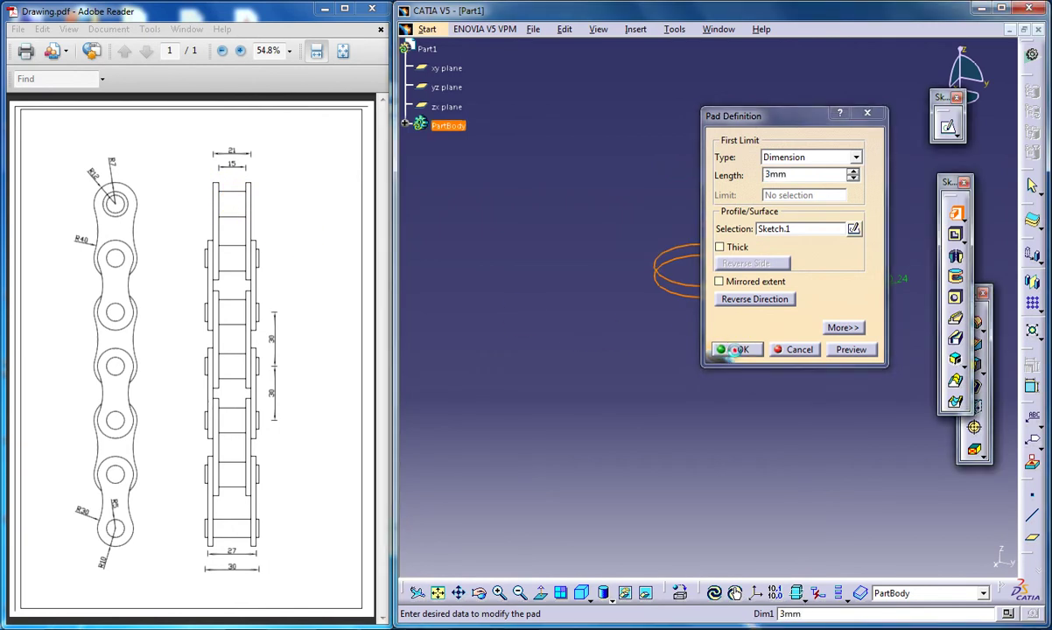
{"action": "middle_click_drag", "start_coordinate": [595, 266], "coordinate": [514, 409]}
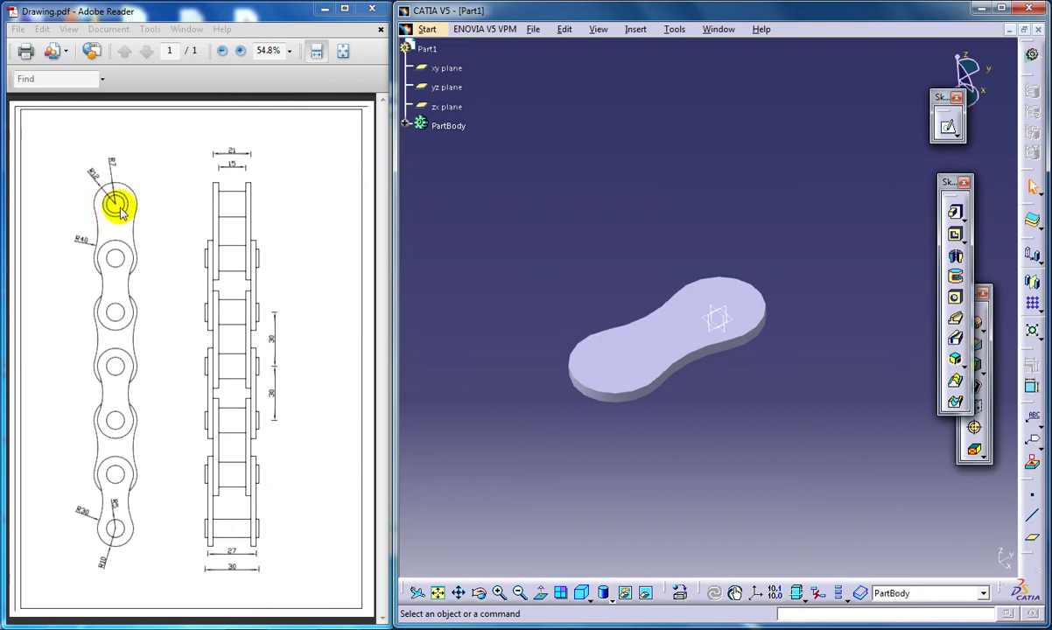
Sketch a circle centred on the origin on the link plate's upper face and set its diameter to 14 mm
{"action": "left_click", "coordinate": [695, 313]}
{"action": "left_click", "coordinate": [948, 130]}
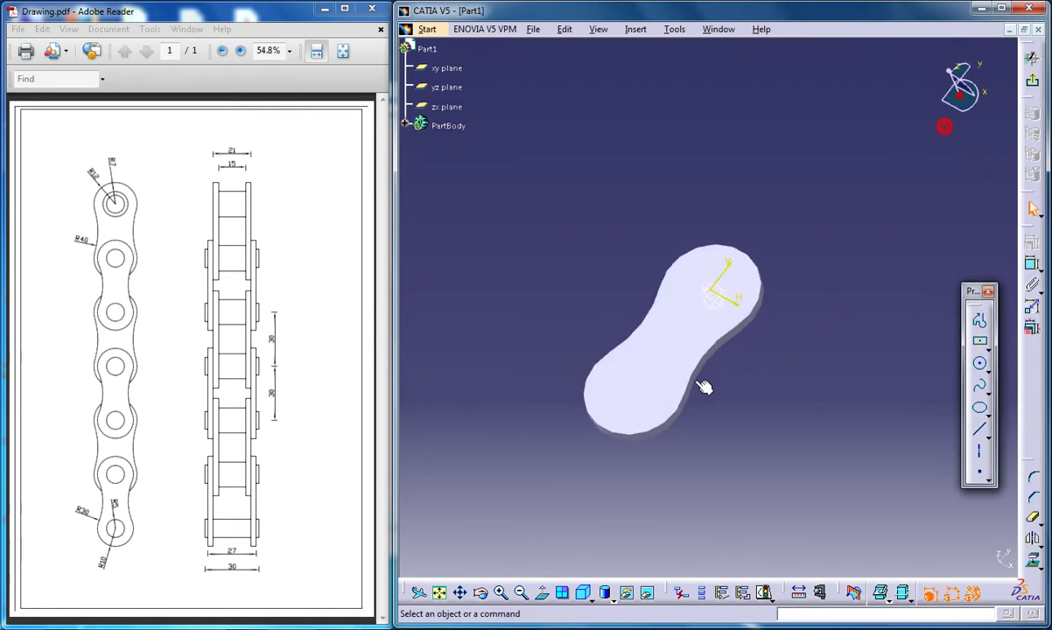
{"action": "left_click", "coordinate": [980, 364]}
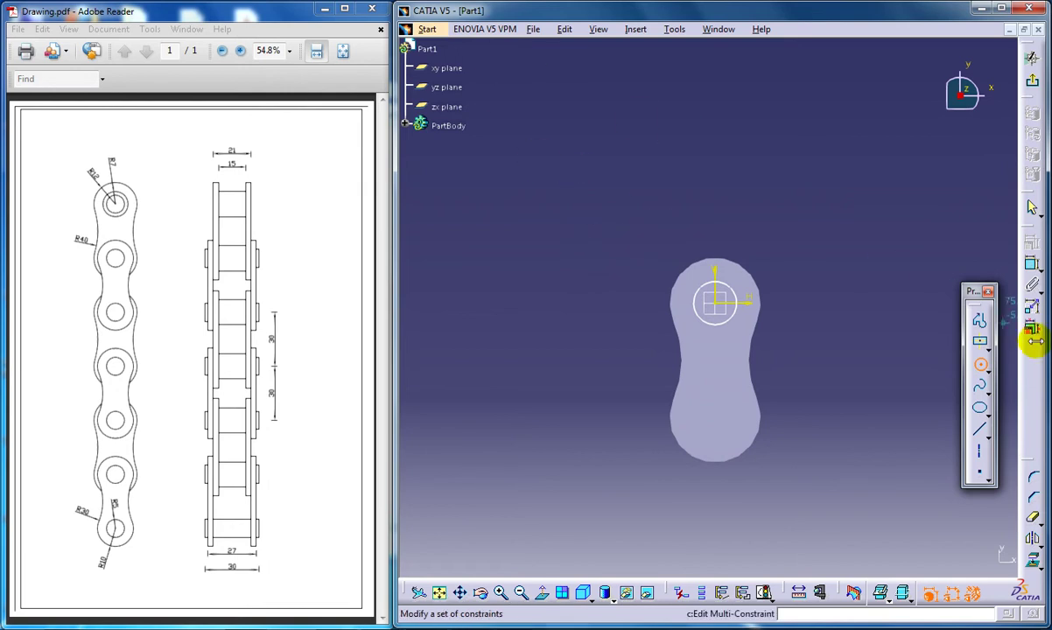
{"action": "left_click", "coordinate": [1032, 264]}
{"action": "left_click", "coordinate": [738, 292]}
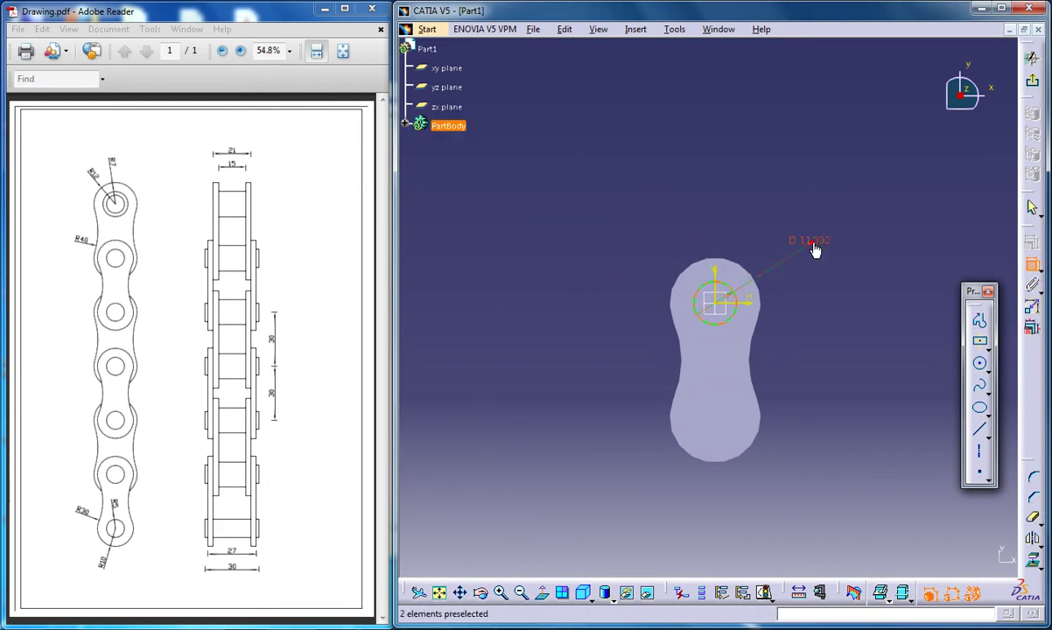
{"action": "double_click", "coordinate": [803, 245]}
{"action": "type", "text": "14"}
{"action": "key", "text": "Return"}
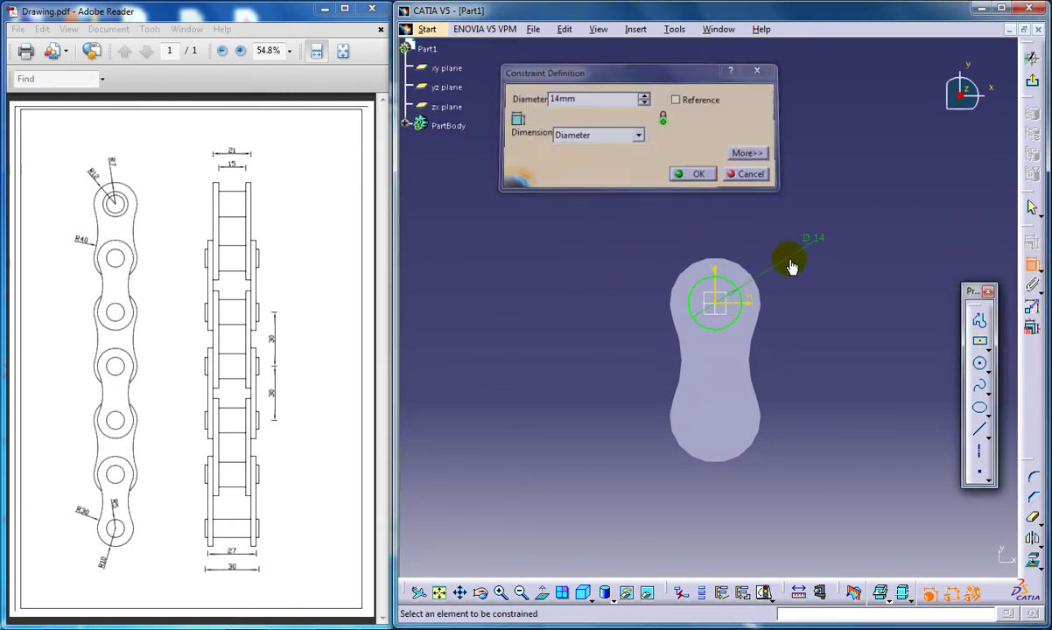
Undo the extra diameter dimension on the circle and restore its diameter to 14 mm
{"action": "left_click", "coordinate": [735, 286]}
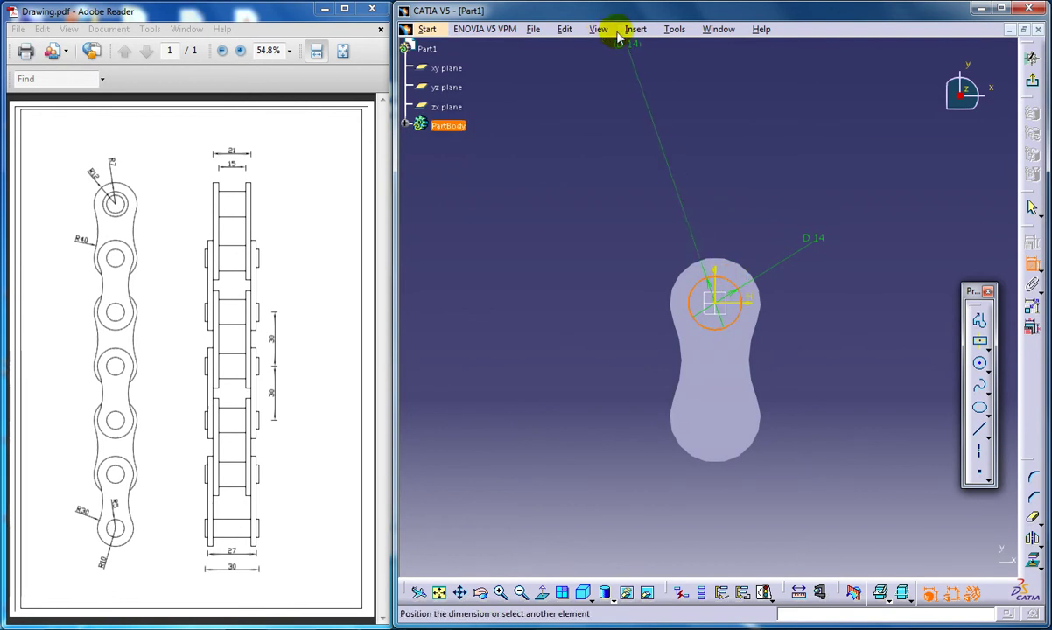
{"action": "key", "text": "ctrl+z"}
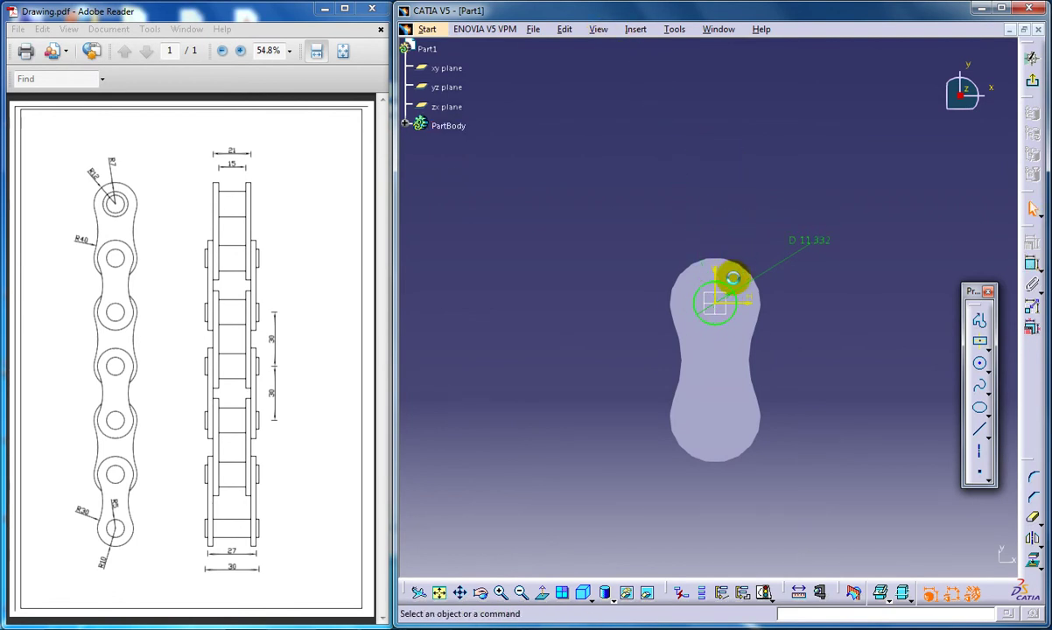
{"action": "double_click", "coordinate": [799, 242]}
{"action": "type", "text": "14mm"}
{"action": "key", "text": "Return"}
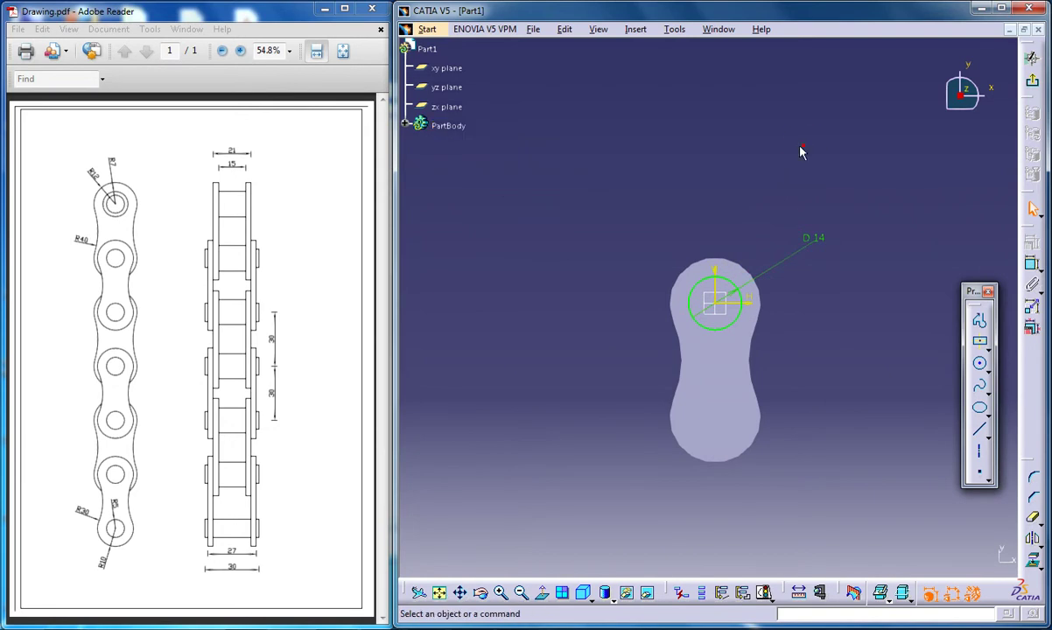
Copy the 14 mm circle with Translate from its centre straight down to the plate's other rounded end
{"action": "left_click", "coordinate": [635, 29]}
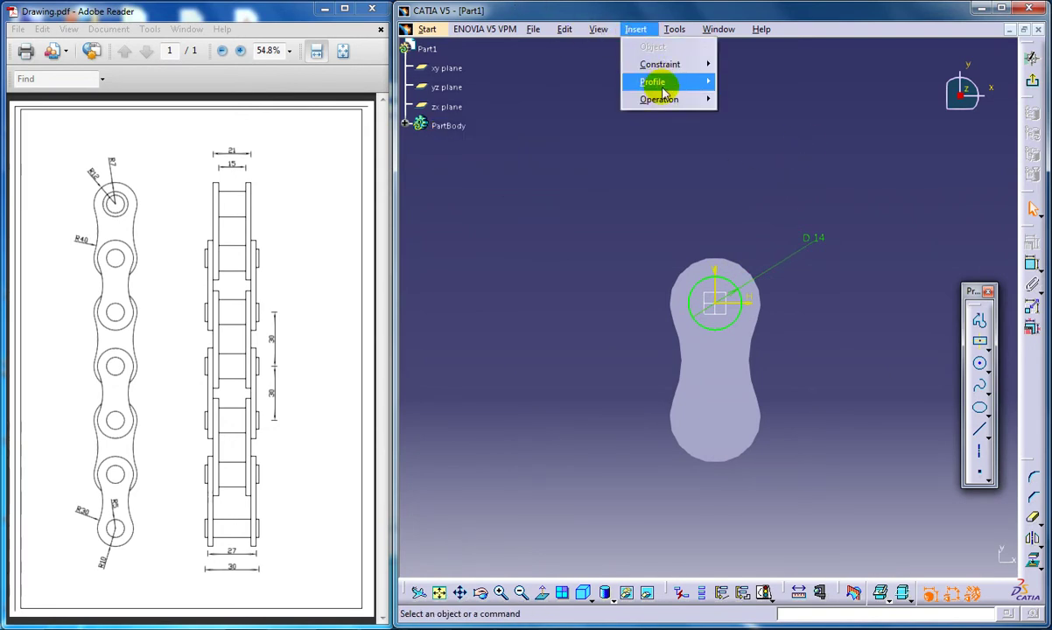
{"action": "mouse_move", "coordinate": [659, 99]}
{"action": "mouse_move", "coordinate": [775, 152]}
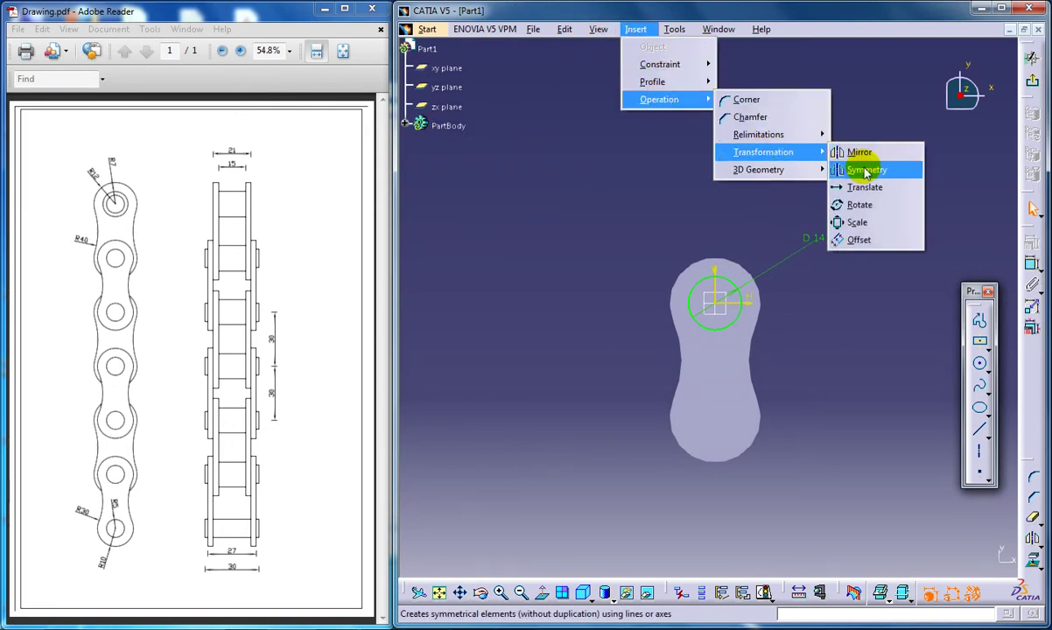
{"action": "left_click", "coordinate": [866, 187]}
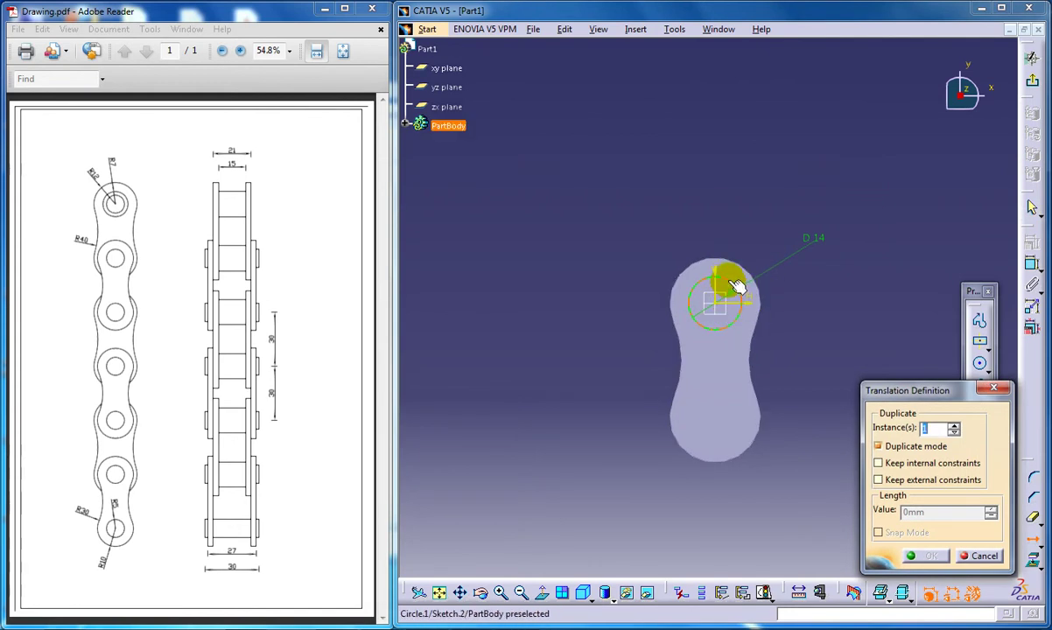
{"action": "left_click", "coordinate": [738, 287]}
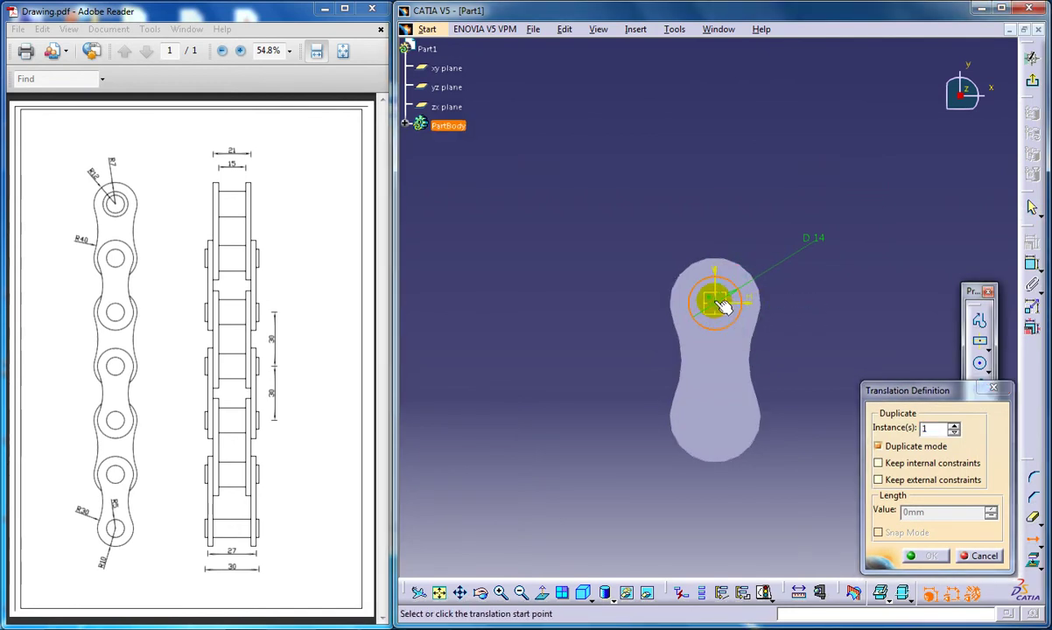
{"action": "left_click", "coordinate": [716, 301]}
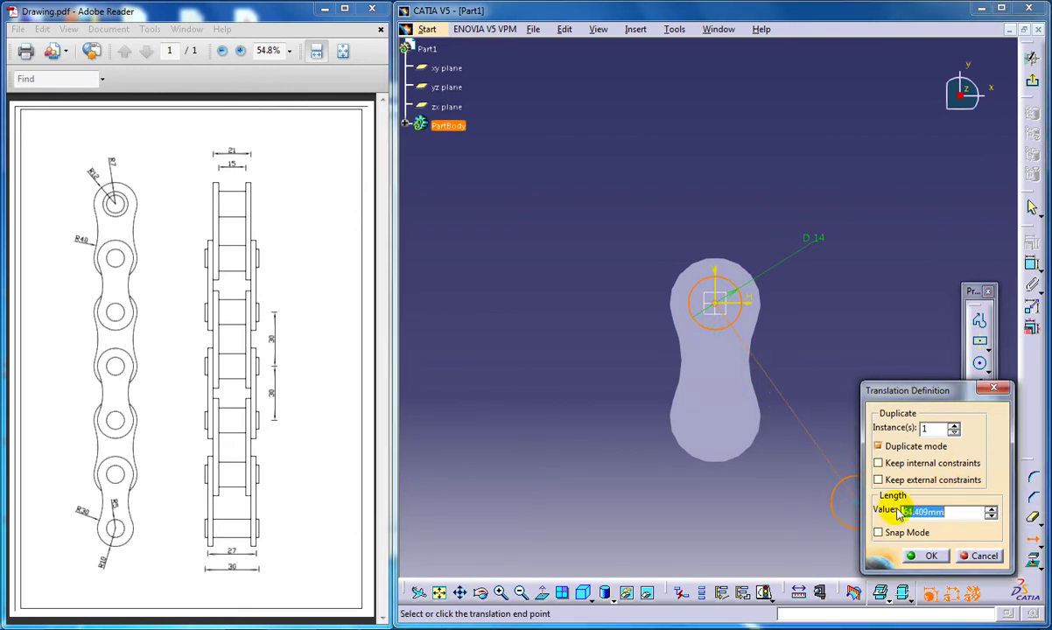
{"action": "key", "text": "Return"}
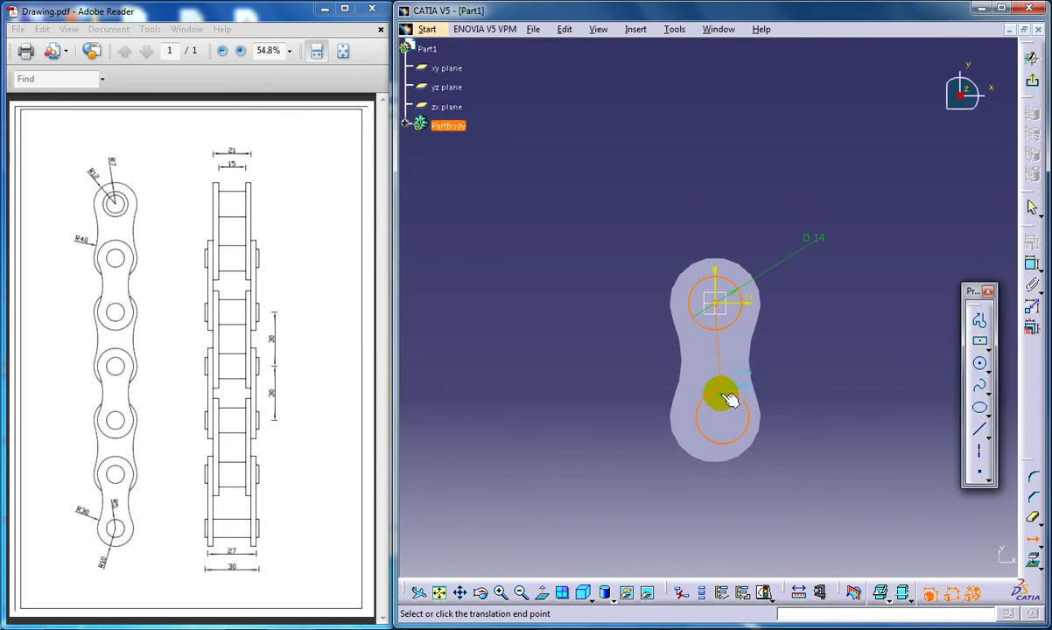
{"action": "left_click", "coordinate": [720, 396]}
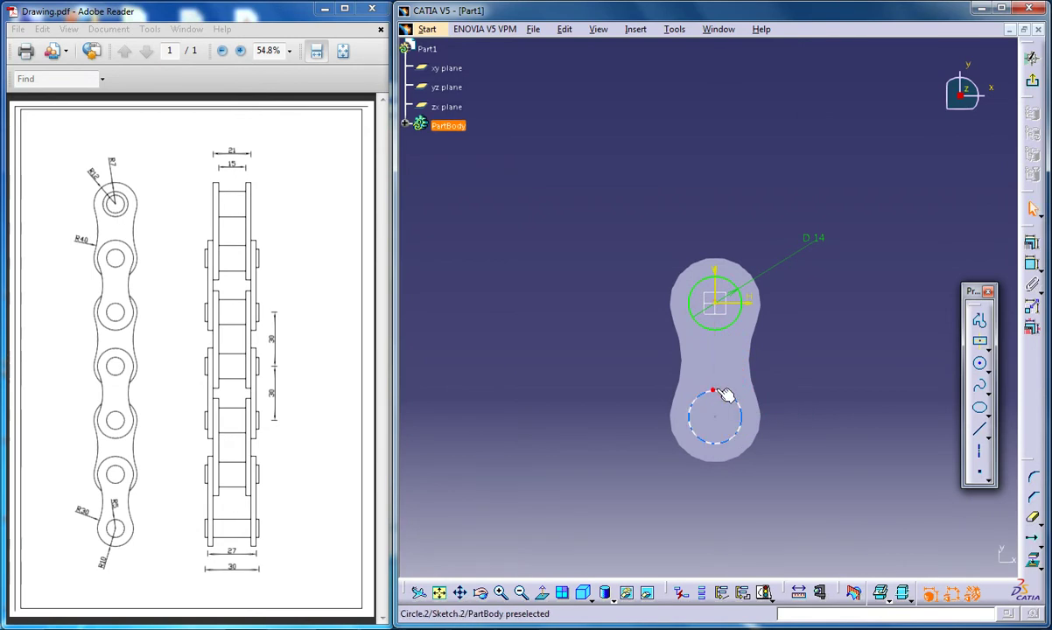
Exit the sketch and pad both circles to 15 mm, the inner plate spacing given in the drawing
{"action": "left_click", "coordinate": [1032, 57]}
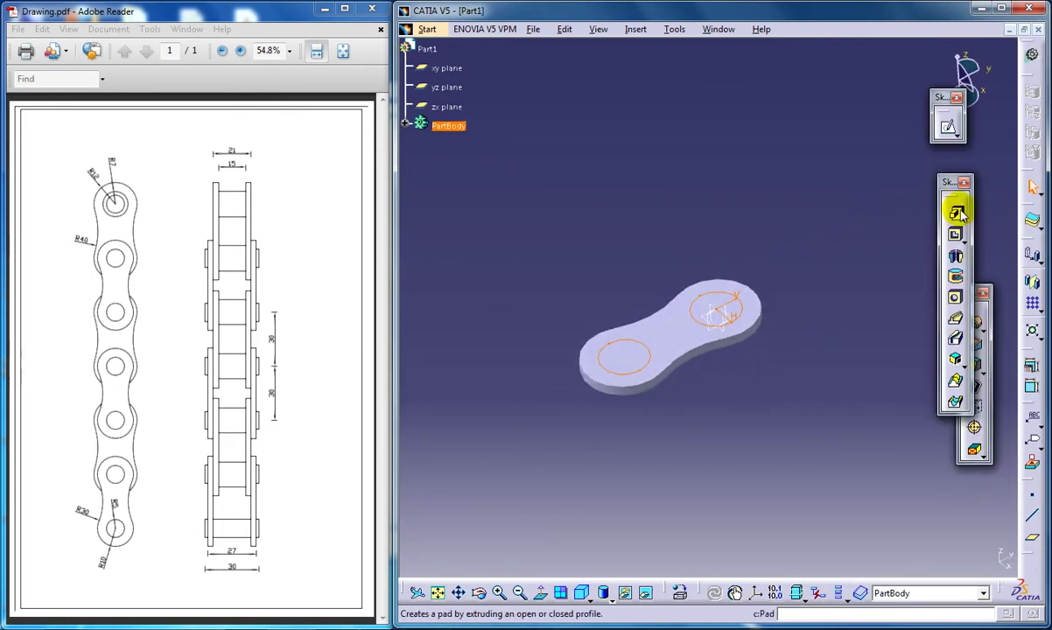
{"action": "left_click", "coordinate": [955, 212]}
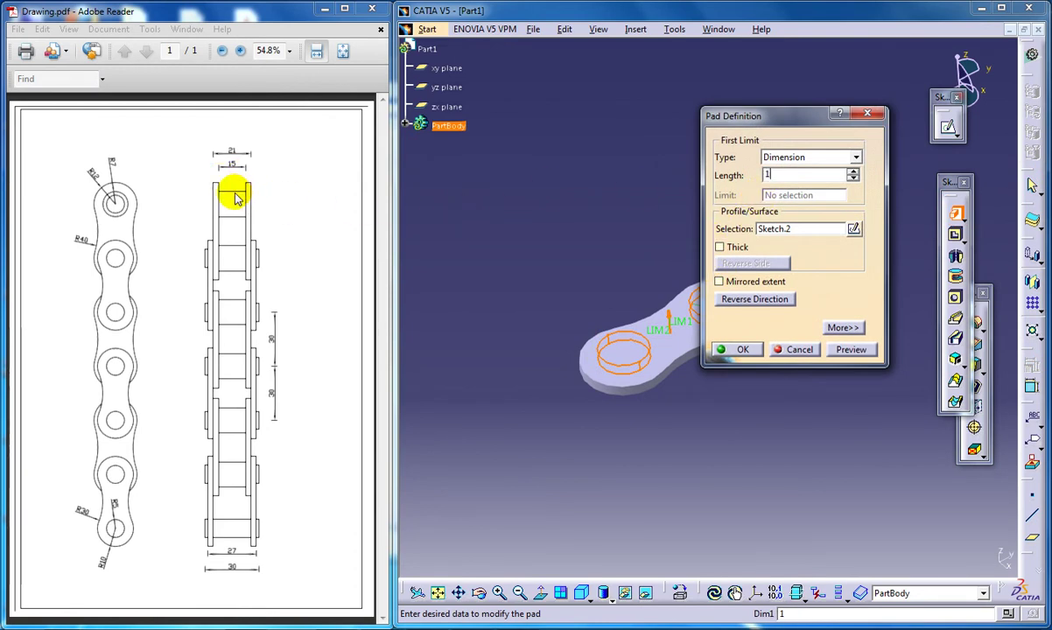
{"action": "left_click", "coordinate": [735, 350]}
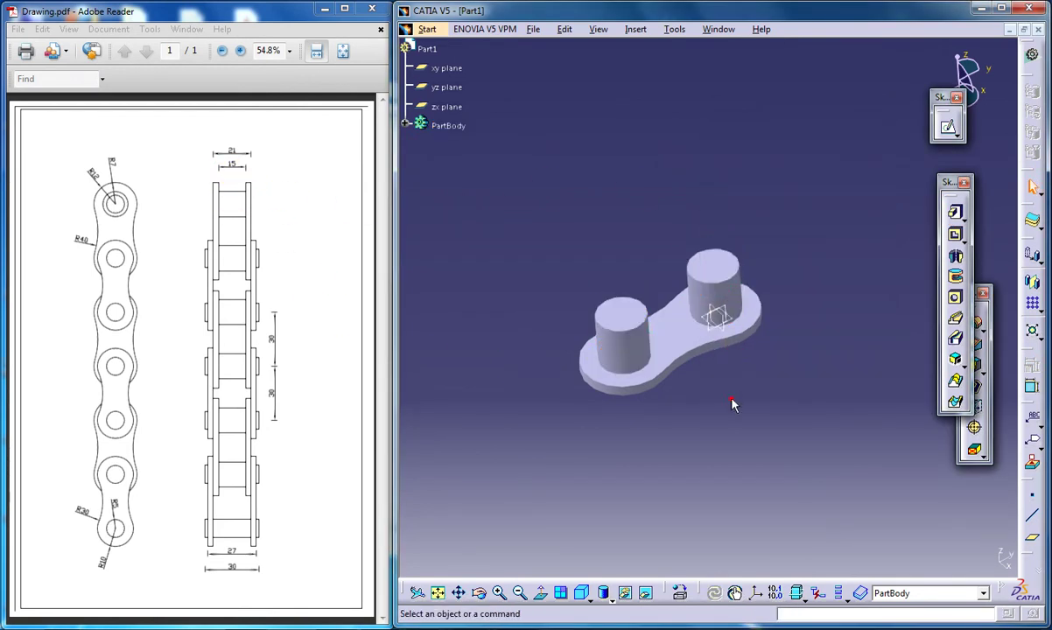
Create a reference plane offset from the link plate's upper face, halfway up the two cylinders
{"action": "middle_click_drag", "start_coordinate": [651, 268], "coordinate": [622, 262]}
{"action": "left_click", "coordinate": [673, 328]}
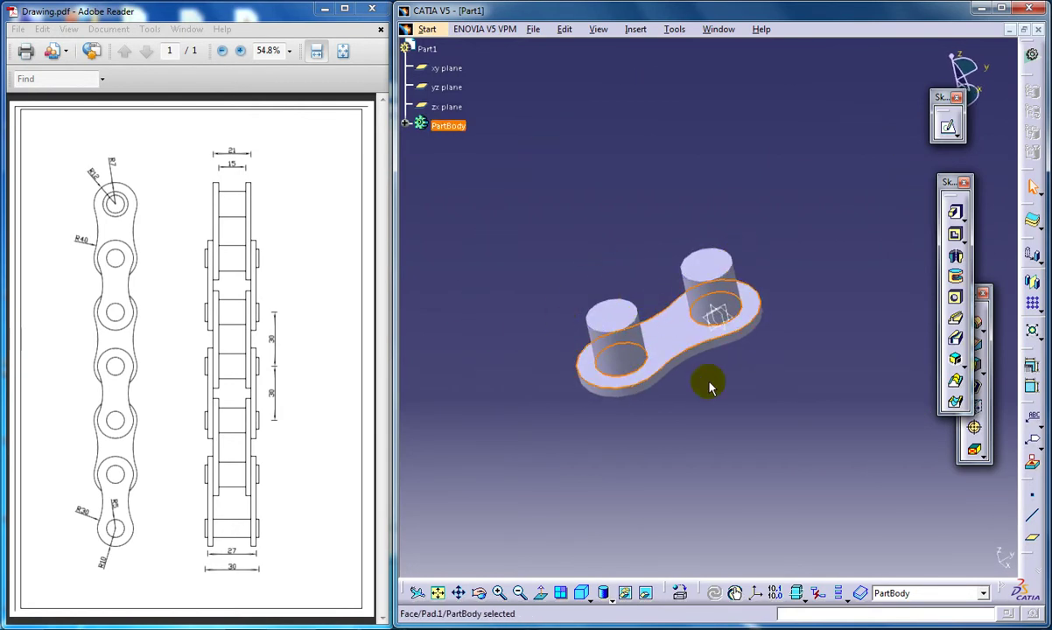
{"action": "left_click", "coordinate": [1036, 538]}
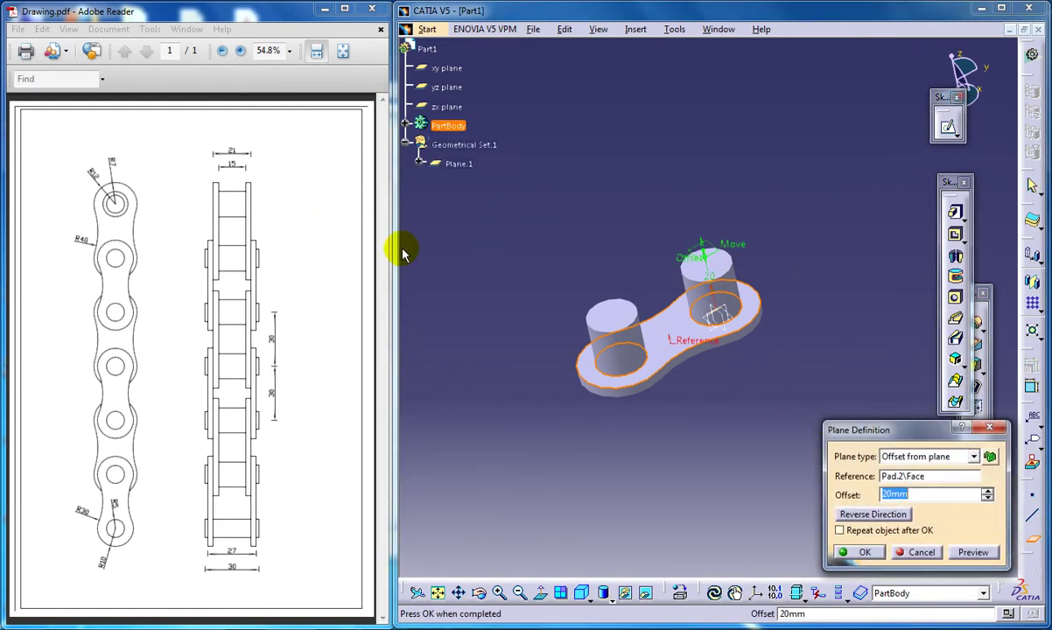
{"action": "left_click", "coordinate": [856, 551]}
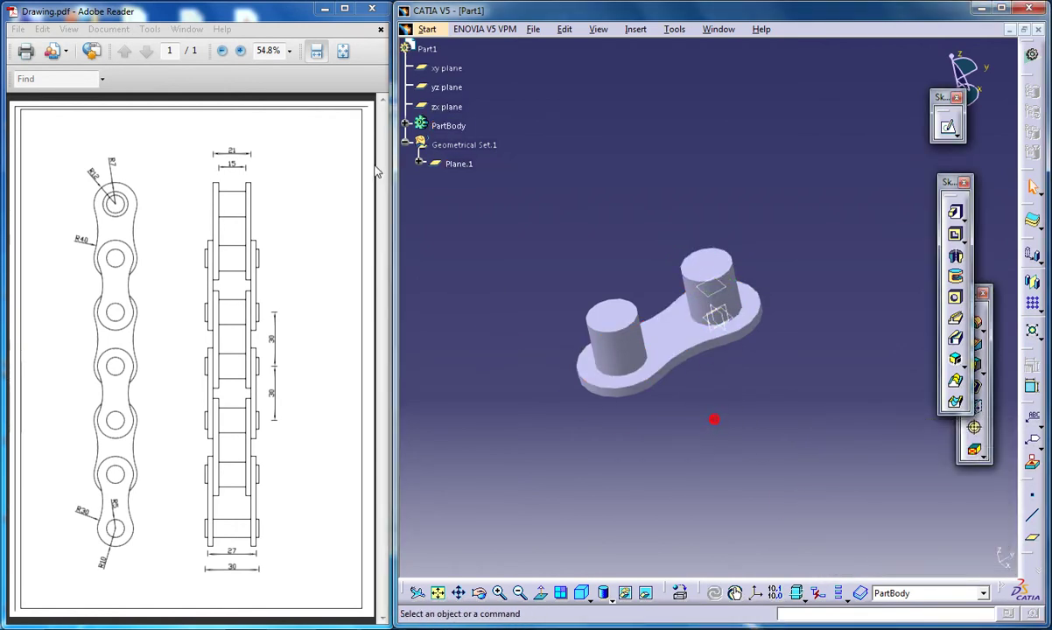
Mirror the link plate pad, Pad.1, about the offset plane Plane.1 to add the opposite plate
{"action": "left_click", "coordinate": [405, 125]}
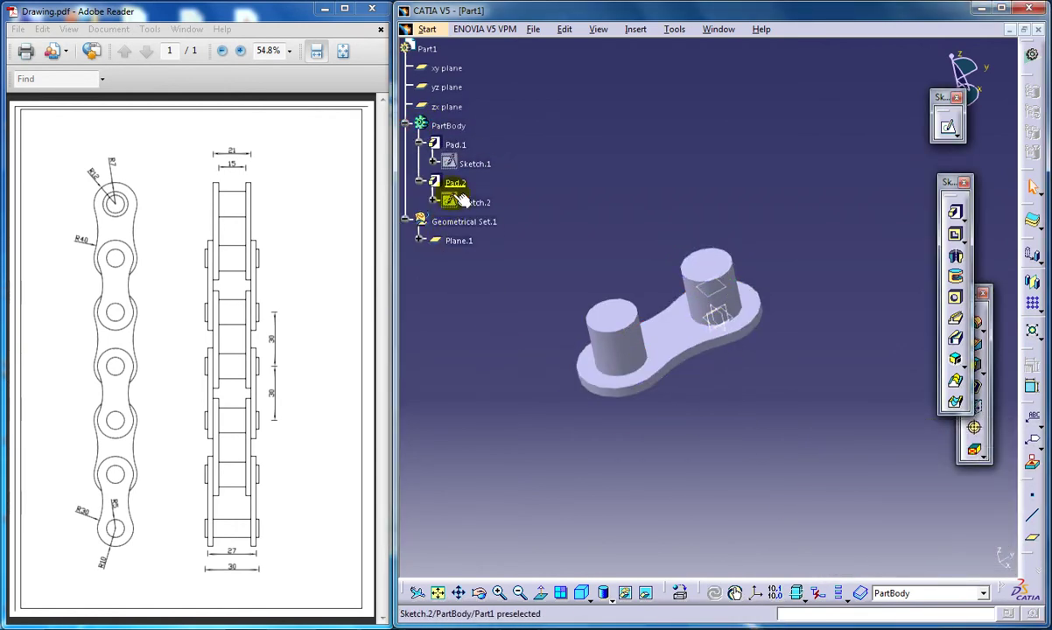
{"action": "left_click", "coordinate": [454, 144]}
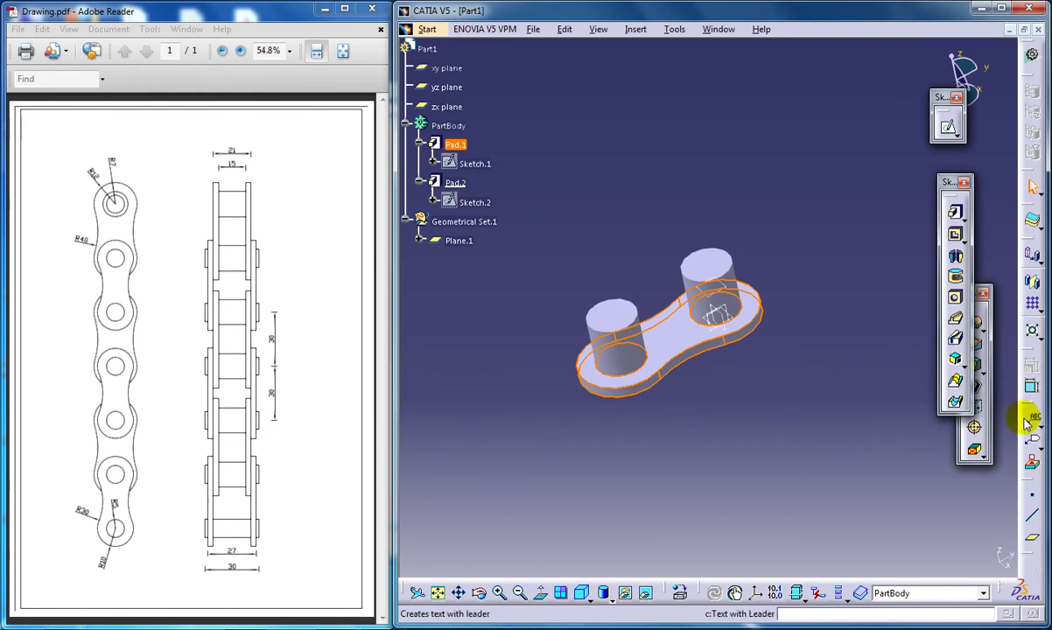
{"action": "left_click", "coordinate": [636, 29]}
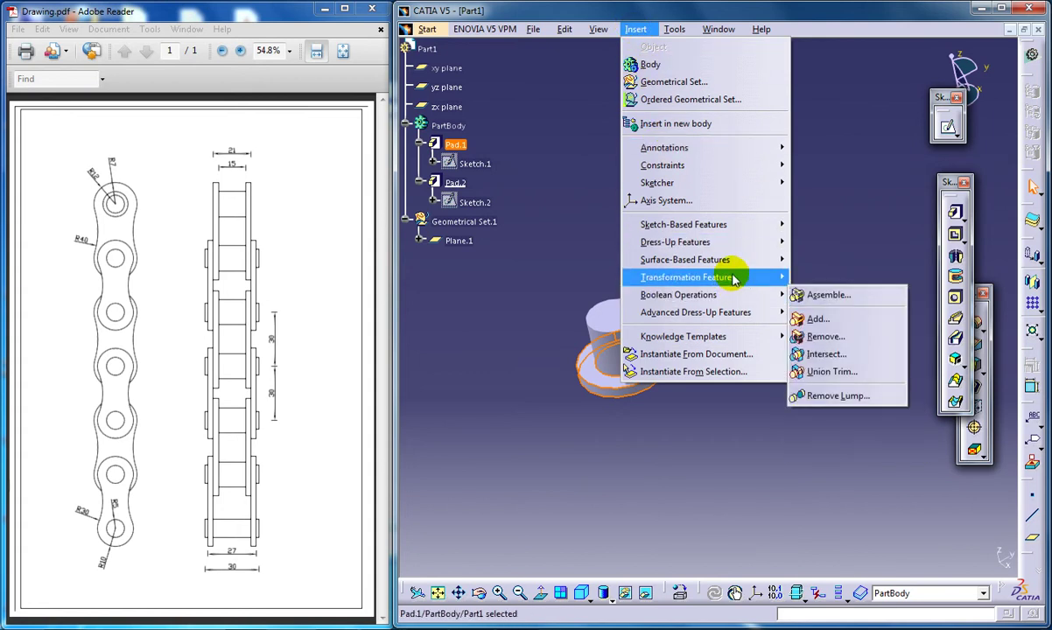
{"action": "mouse_move", "coordinate": [734, 279]}
{"action": "left_click", "coordinate": [819, 354]}
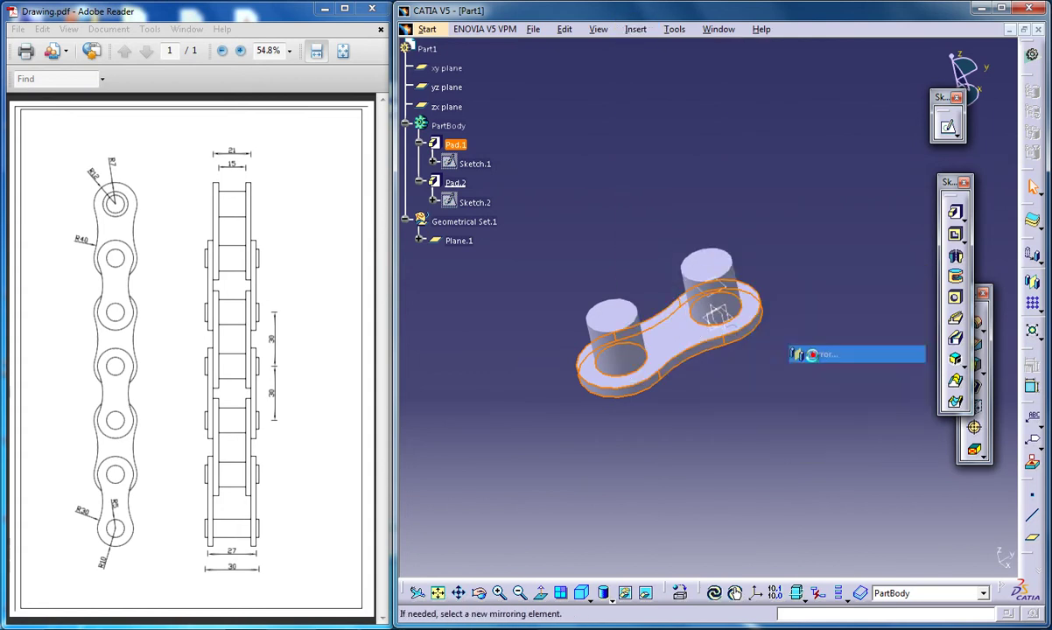
{"action": "middle_click_drag", "start_coordinate": [695, 300], "coordinate": [704, 286]}
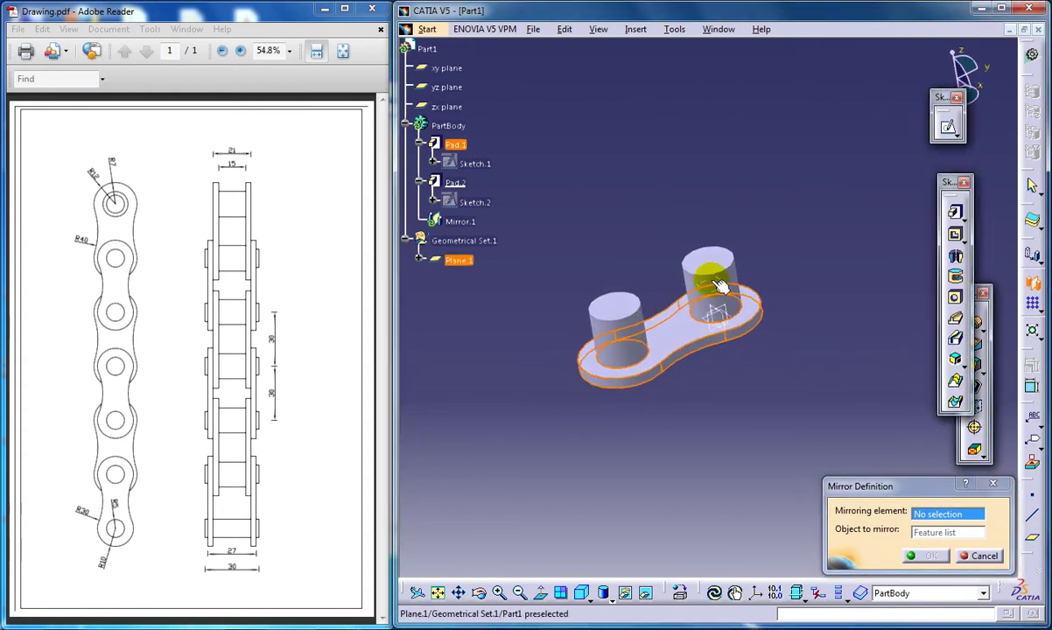
{"action": "left_click", "coordinate": [716, 282]}
{"action": "left_click", "coordinate": [921, 556]}
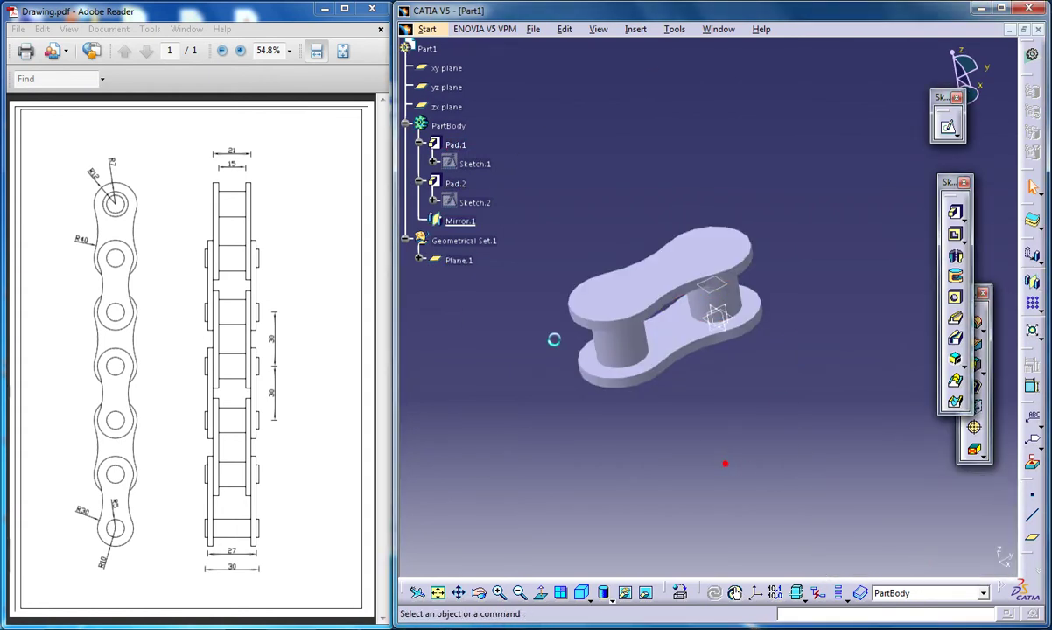
Examine the mirrored link from several angles and compare it with the drawing
{"action": "middle_click_drag", "start_coordinate": [507, 304], "coordinate": [611, 405]}
{"action": "left_click", "coordinate": [681, 369]}
{"action": "middle_click_drag", "start_coordinate": [681, 369], "coordinate": [583, 276]}
{"action": "left_click", "coordinate": [583, 276]}
{"action": "middle_click_drag", "start_coordinate": [594, 315], "coordinate": [619, 303]}
{"action": "left_click", "coordinate": [630, 308]}
{"action": "left_click", "coordinate": [574, 297]}
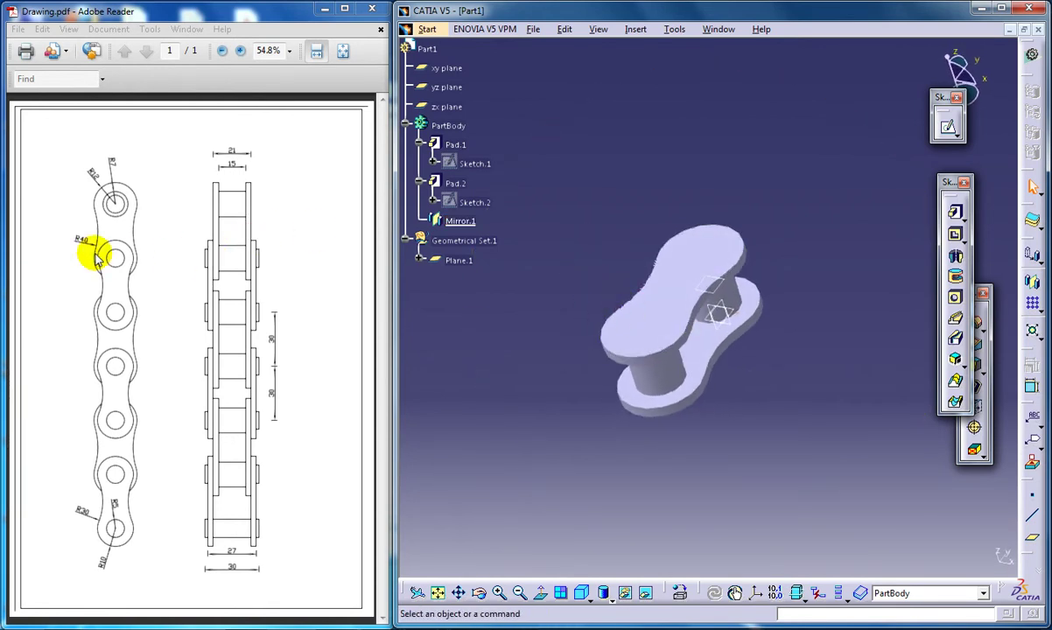
{"action": "middle_click_drag", "start_coordinate": [647, 308], "coordinate": [704, 341]}
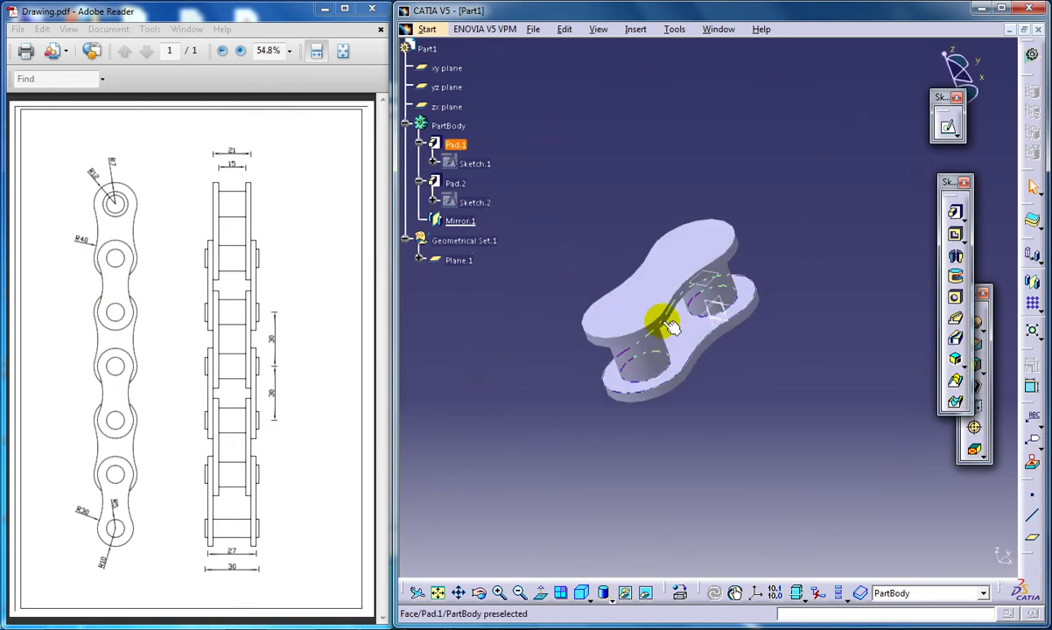
Sketch a circle at the lower rounded end of the mirrored plate's outer face and set its diameter to 20 mm
{"action": "left_click", "coordinate": [629, 301]}
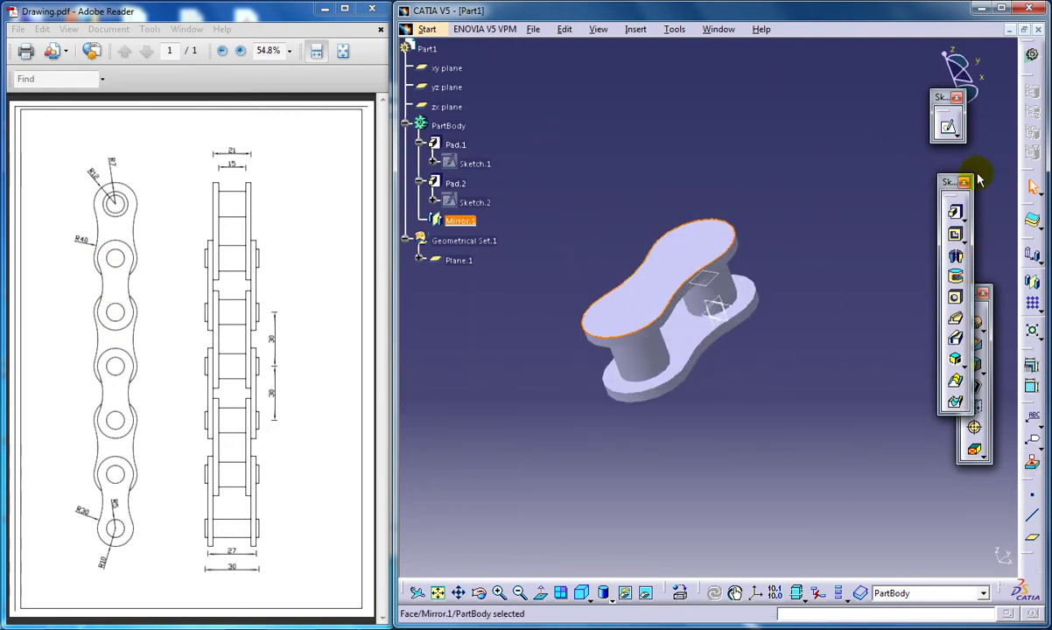
{"action": "left_click", "coordinate": [948, 126]}
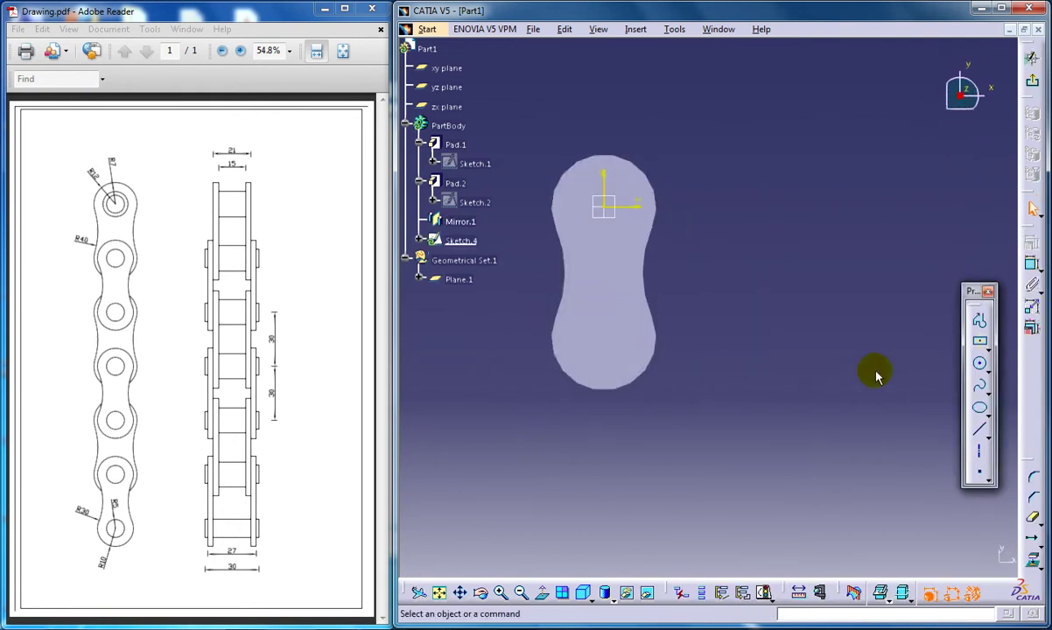
{"action": "left_click", "coordinate": [980, 365]}
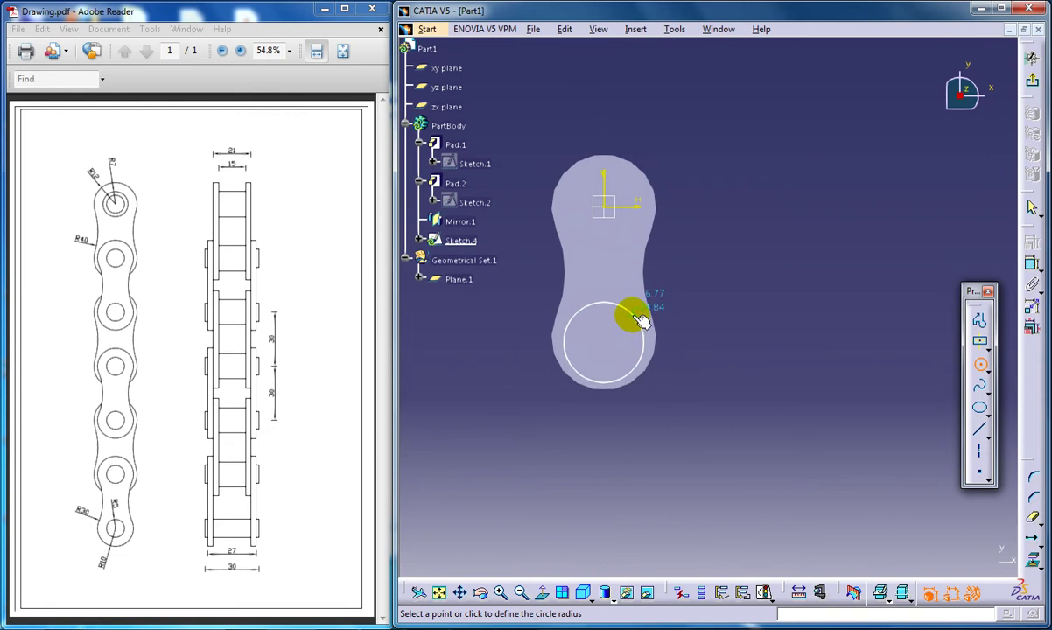
{"action": "left_click", "coordinate": [1031, 263]}
{"action": "left_click", "coordinate": [633, 328]}
{"action": "double_click", "coordinate": [725, 276]}
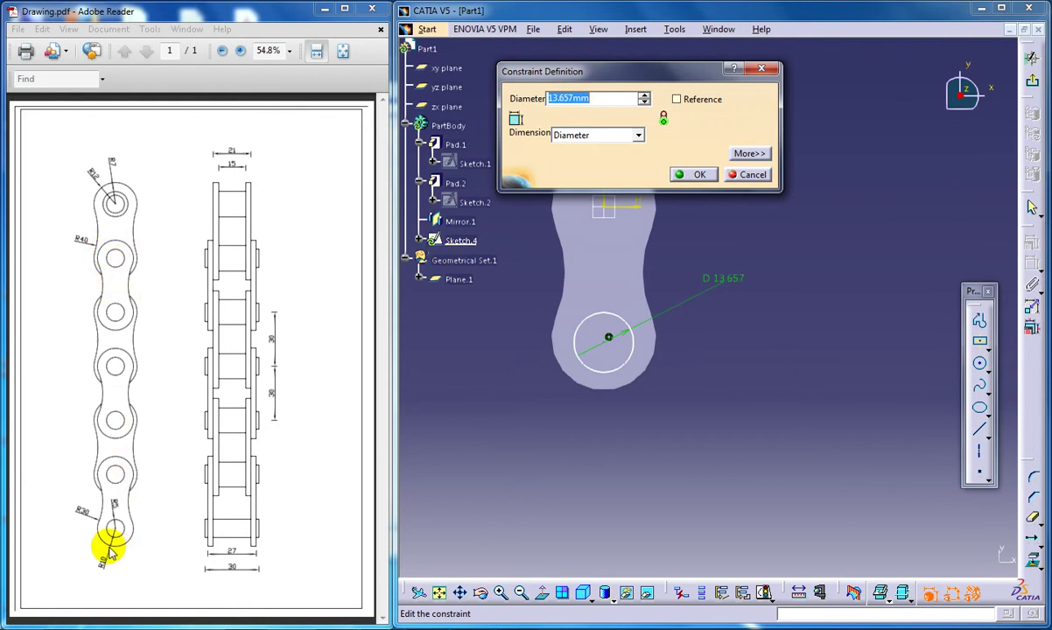
{"action": "type", "text": "20"}
{"action": "key", "text": "Return"}
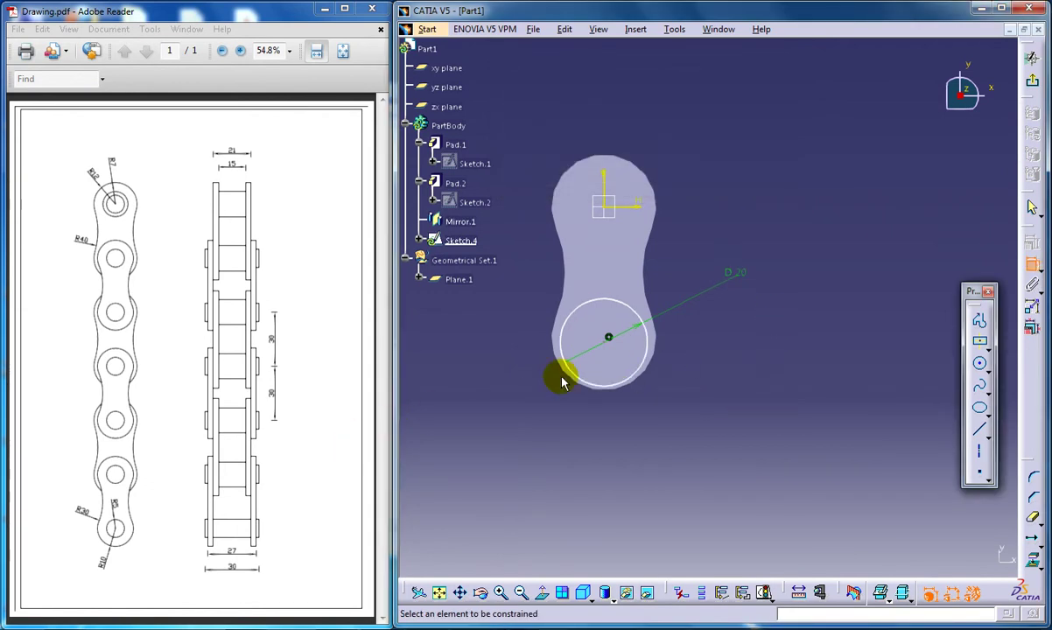
Constrain the 20 mm circle to be concentric with the plate's lower rounded edge
{"action": "left_click", "coordinate": [653, 350], "text": "ctrl"}
{"action": "left_click", "coordinate": [1030, 241]}
{"action": "left_click", "coordinate": [884, 301]}
{"action": "left_click", "coordinate": [870, 423]}
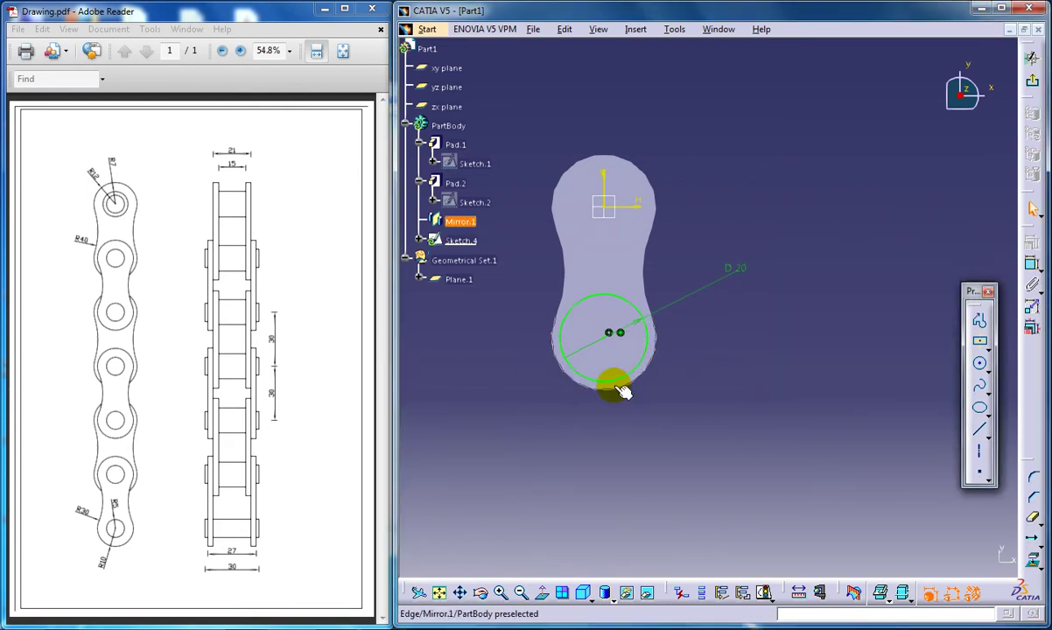
Duplicate the 20 mm circle with Translate, placing one copy straight below the original at a distance of 30 mm
{"action": "left_click", "coordinate": [611, 295]}
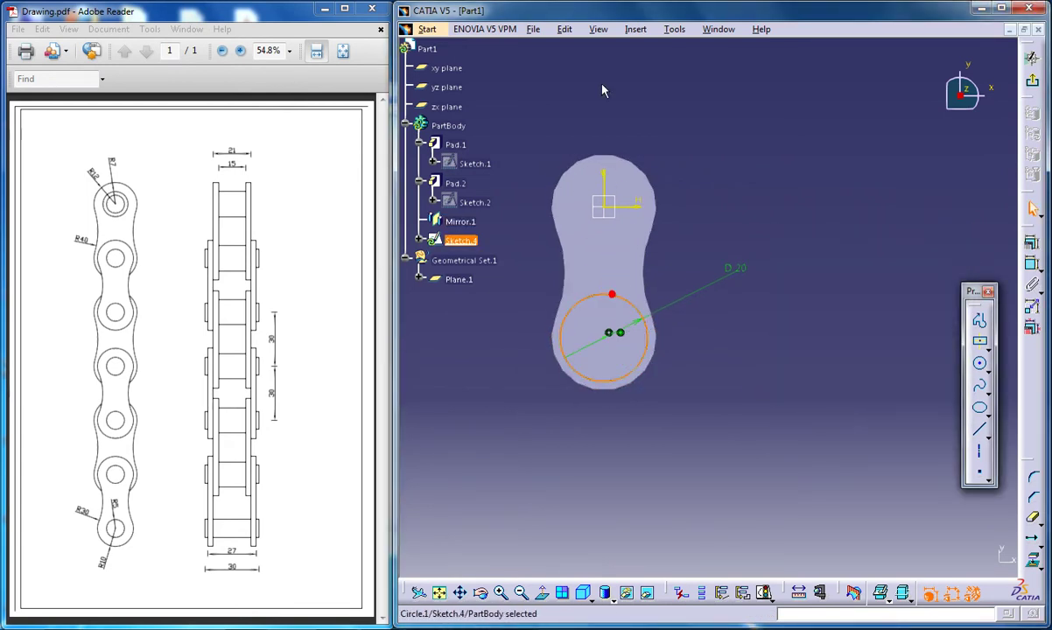
{"action": "left_click", "coordinate": [635, 28]}
{"action": "left_click", "coordinate": [665, 100]}
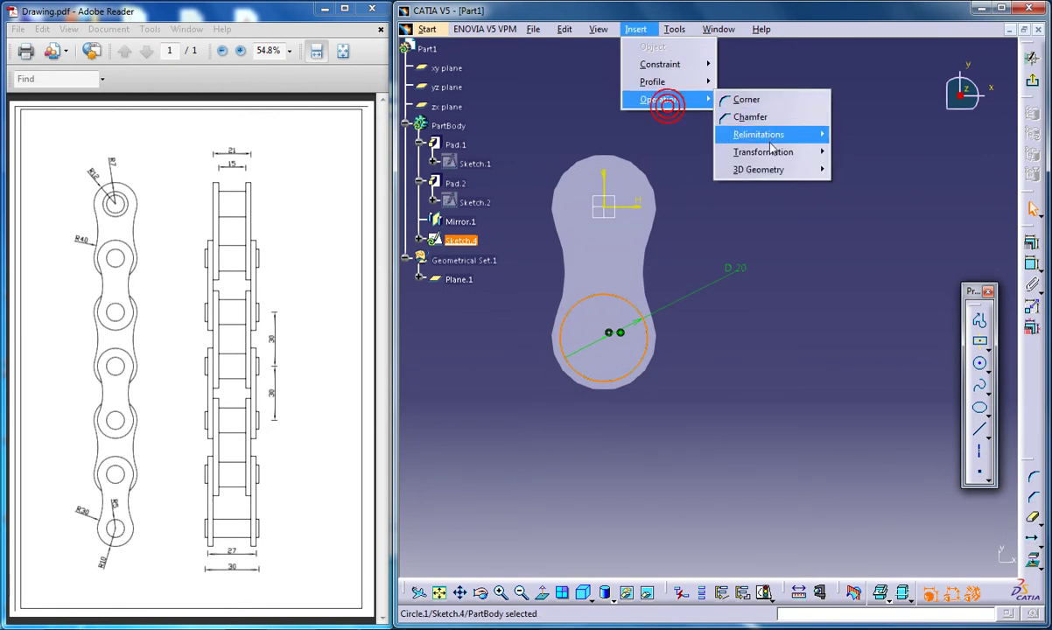
{"action": "mouse_move", "coordinate": [769, 153]}
{"action": "left_click", "coordinate": [836, 185]}
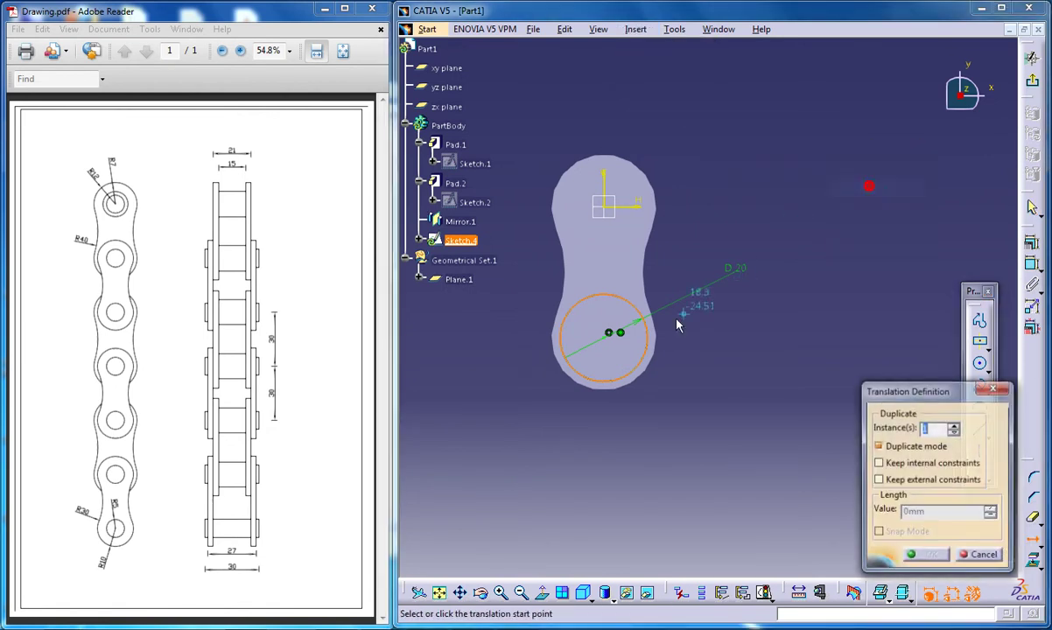
{"action": "left_click", "coordinate": [612, 342]}
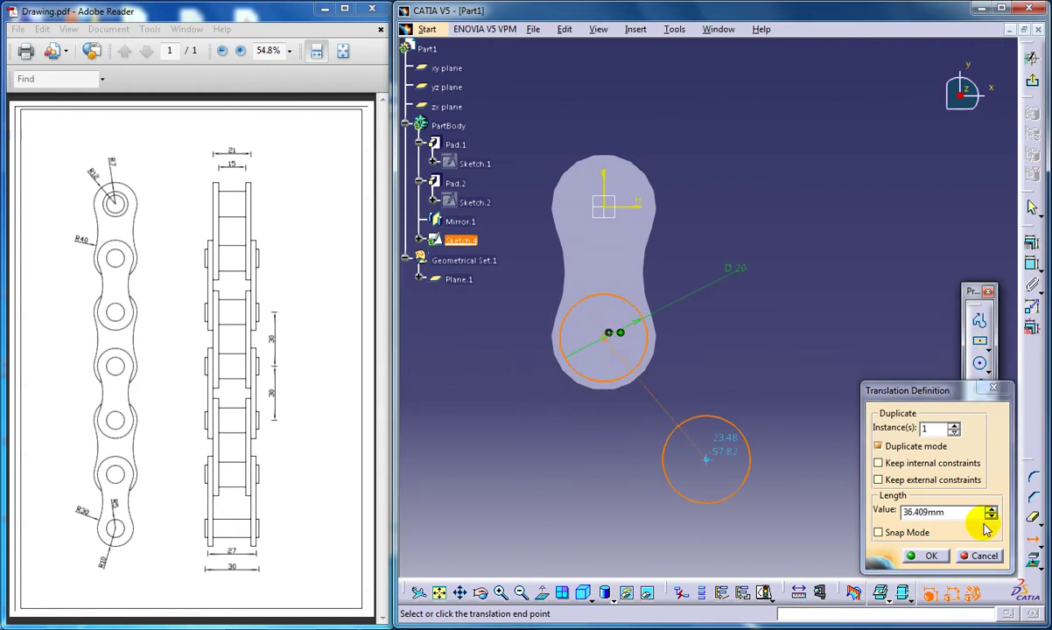
{"action": "left_click", "coordinate": [952, 517]}
{"action": "type", "text": "0"}
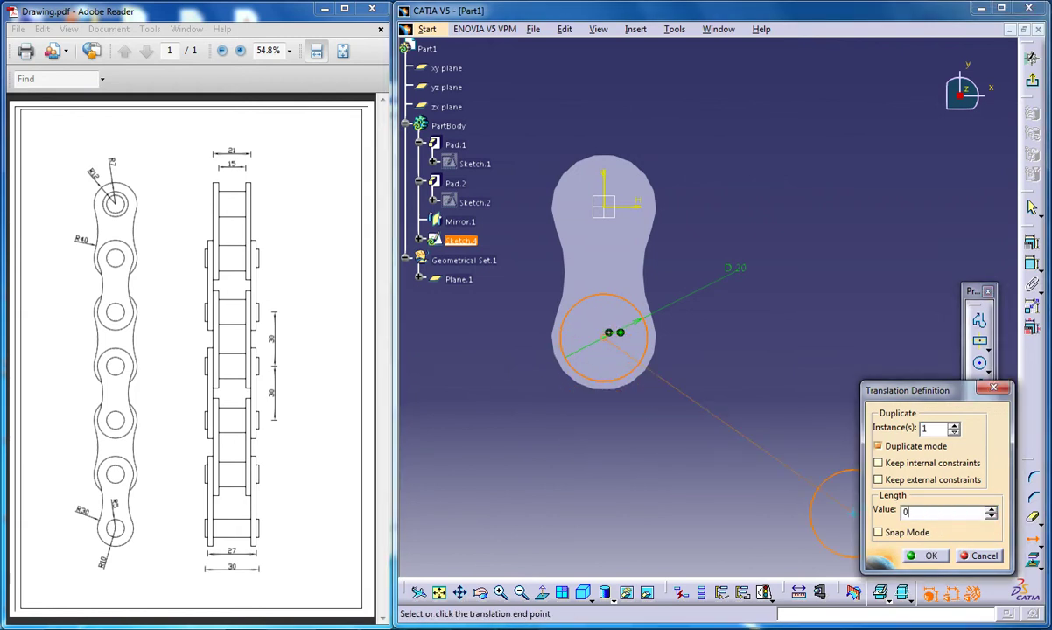
{"action": "key", "text": "Return"}
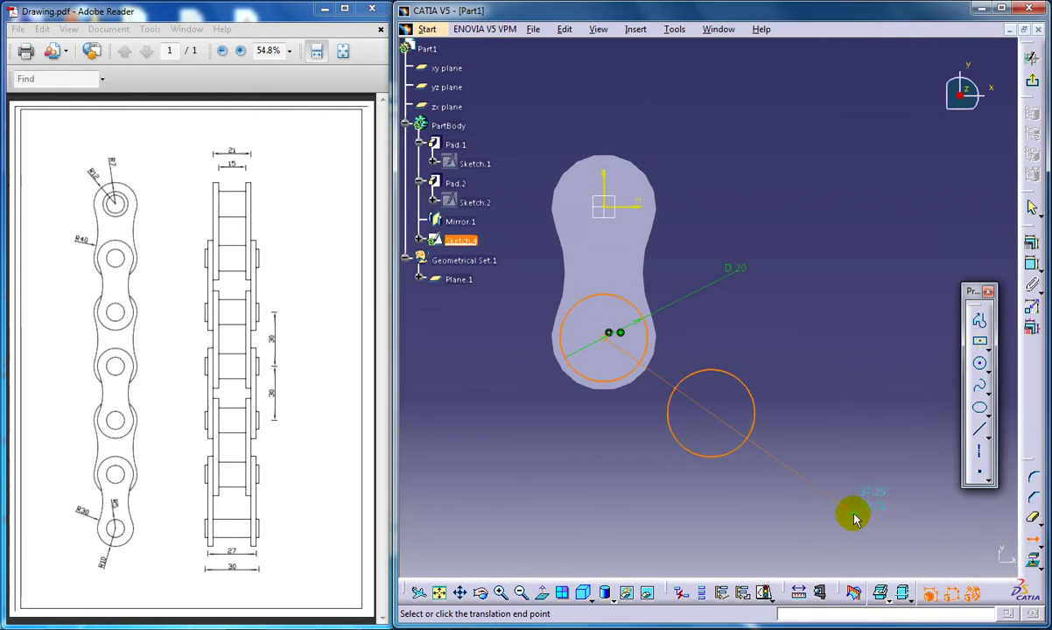
{"action": "left_click", "coordinate": [605, 464]}
{"action": "left_click", "coordinate": [565, 84]}
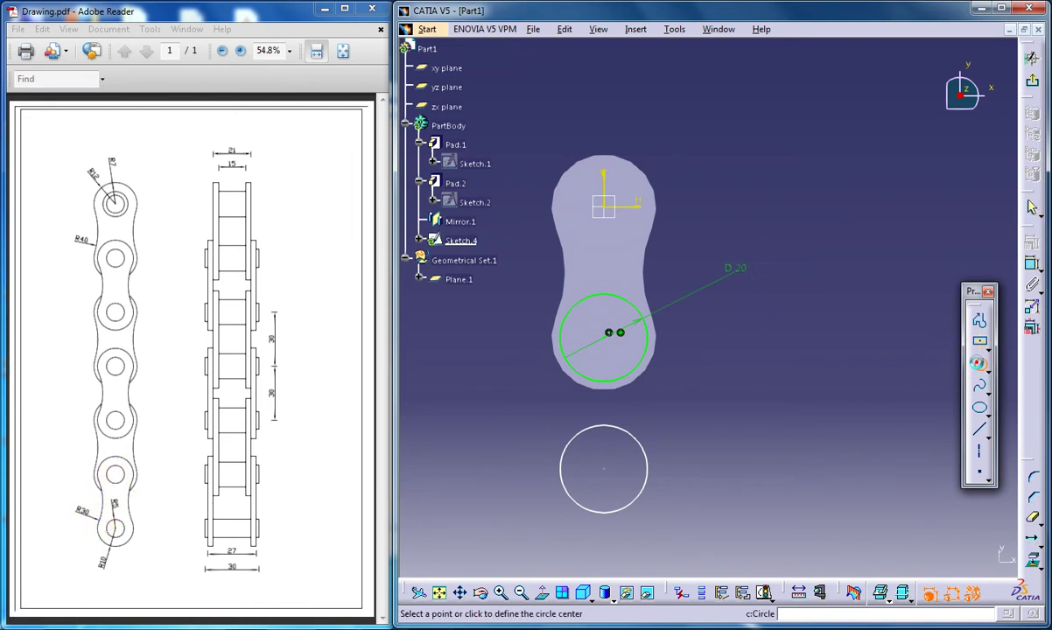
Sketch a larger side circle touching the left of the upper 20 mm circle, and fix the lower copied circle in place
{"action": "left_click", "coordinate": [494, 400]}
{"action": "left_click", "coordinate": [573, 368]}
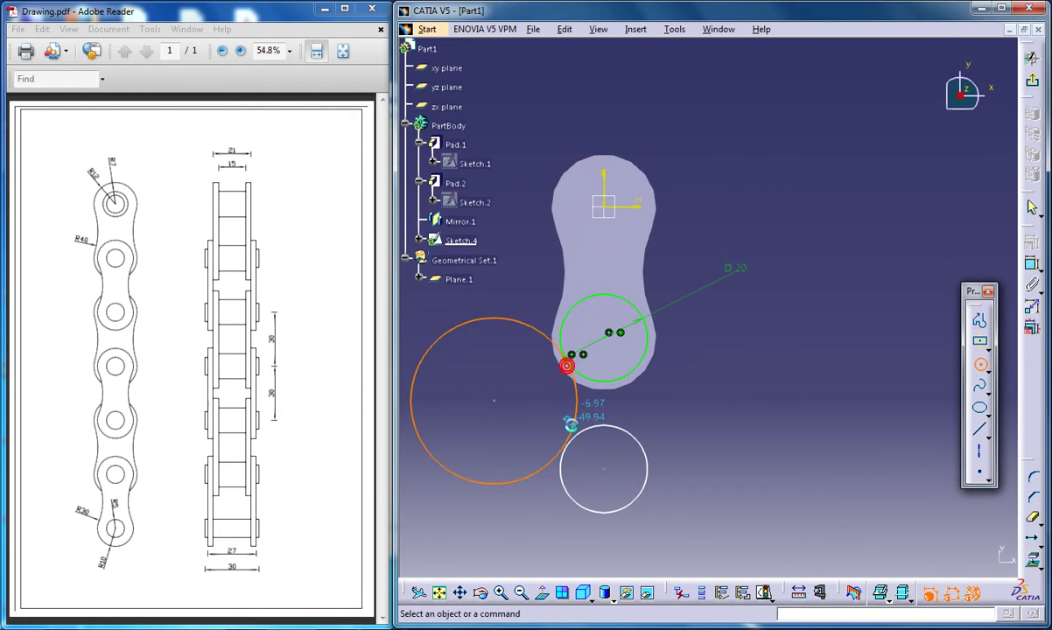
{"action": "left_click", "coordinate": [614, 426]}
{"action": "left_click", "coordinate": [1033, 262]}
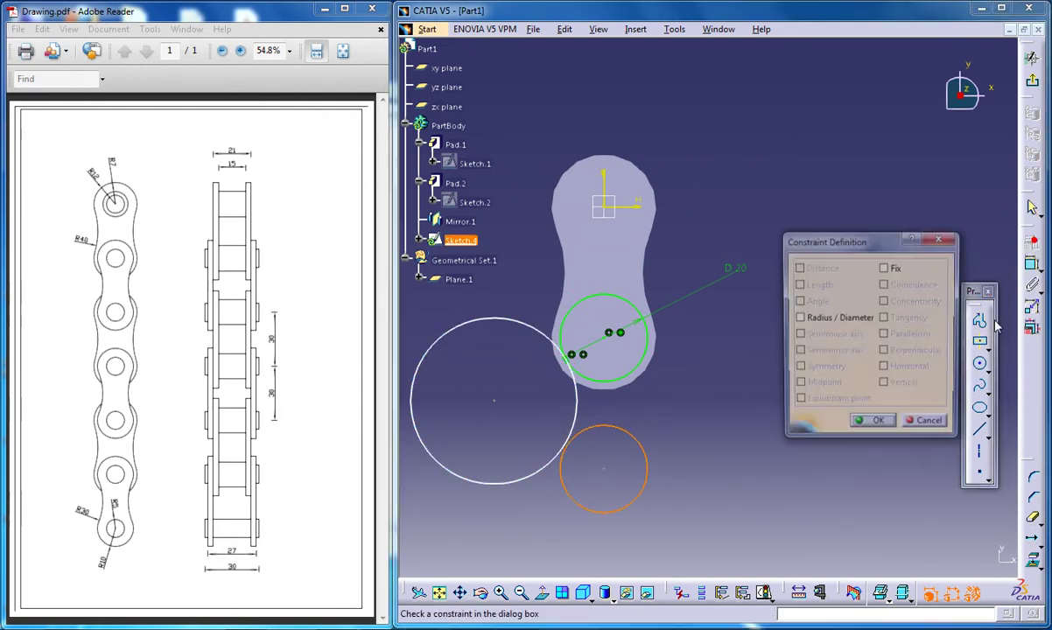
{"action": "left_click", "coordinate": [874, 425]}
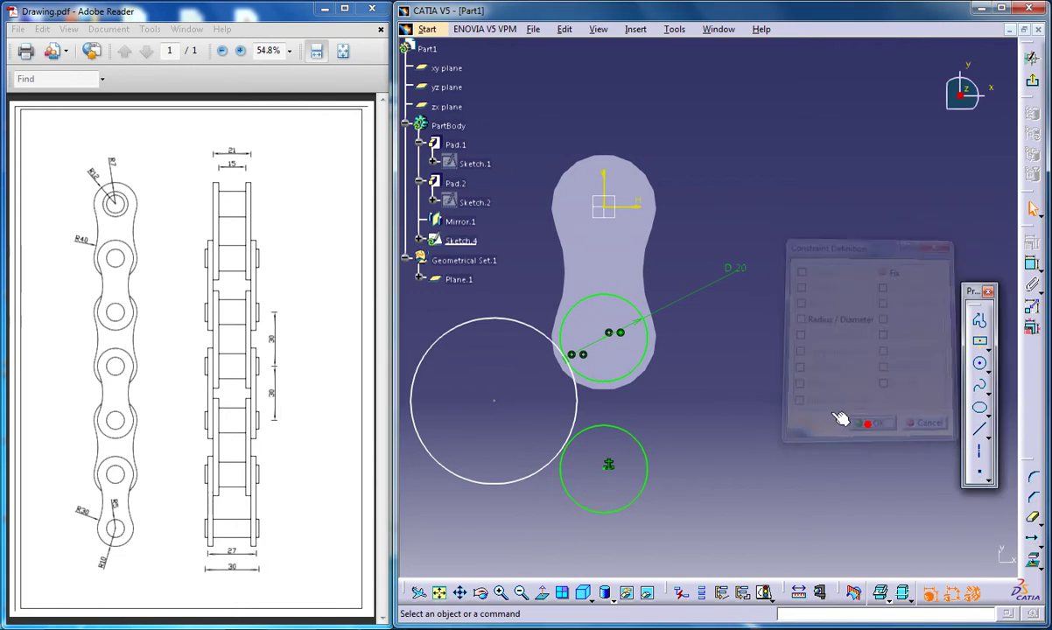
Make the side circle tangent to the lower circle and set the side circle's diameter to 30 mm
{"action": "left_click", "coordinate": [574, 426]}
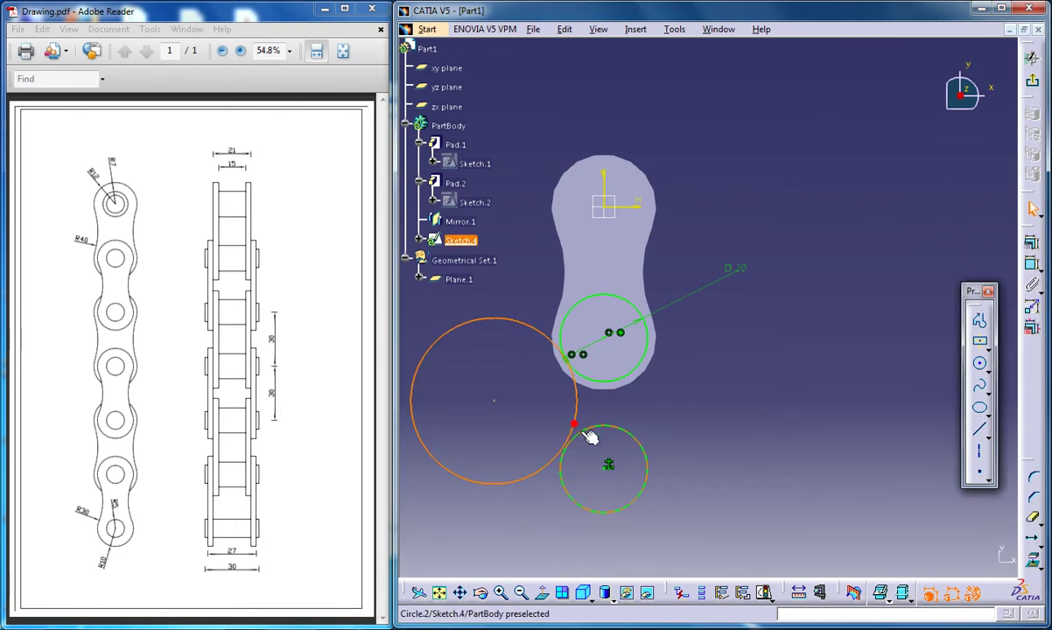
{"action": "left_click", "coordinate": [1032, 262]}
{"action": "left_click", "coordinate": [884, 322]}
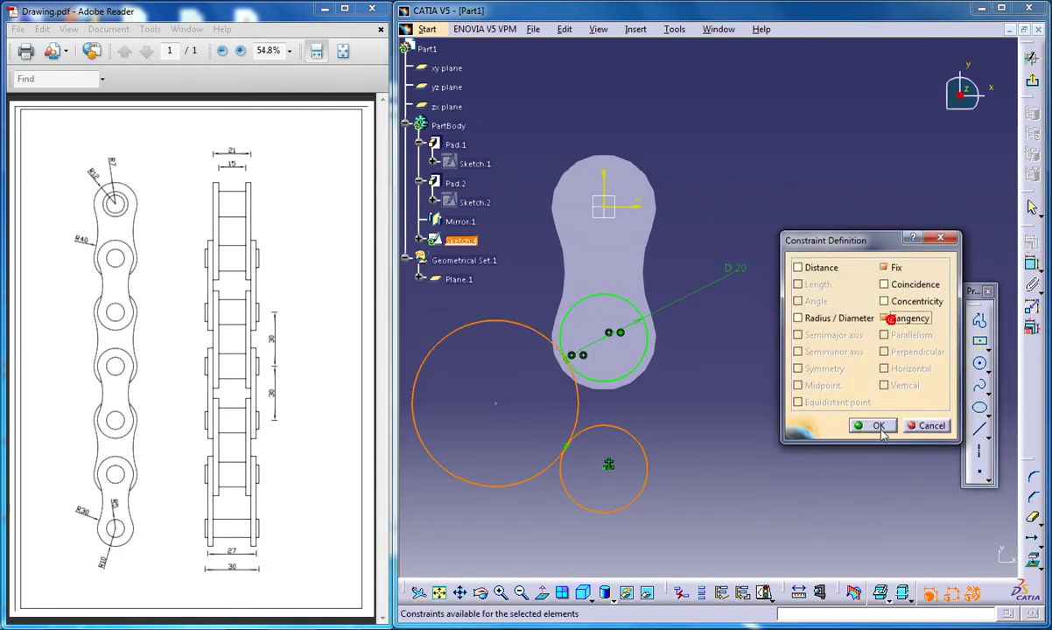
{"action": "left_click", "coordinate": [871, 425]}
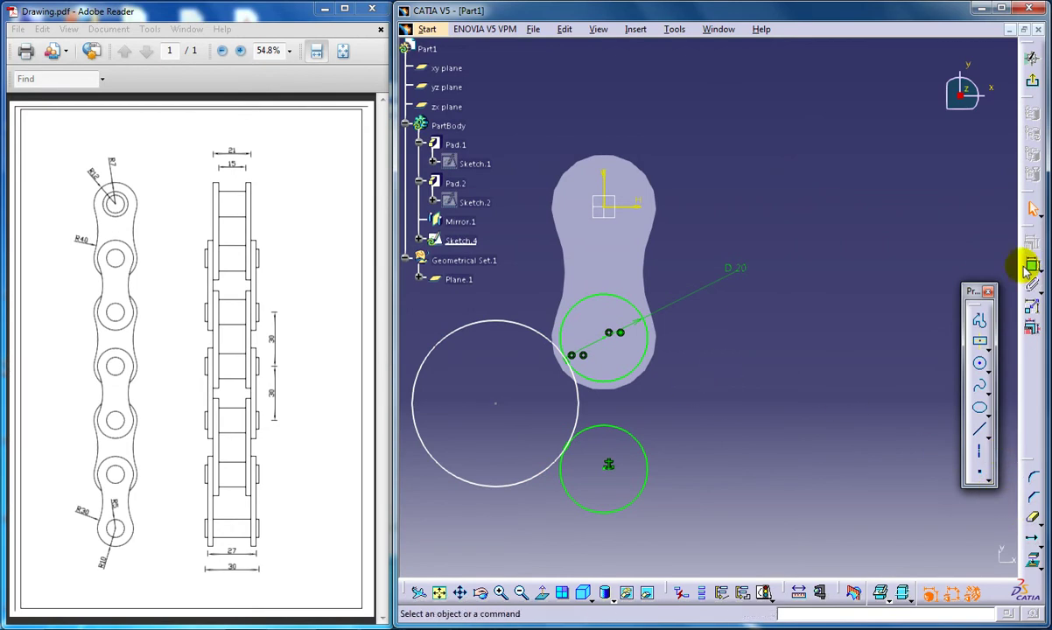
{"action": "left_click", "coordinate": [519, 321]}
{"action": "double_click", "coordinate": [539, 296]}
{"action": "key", "text": "Return"}
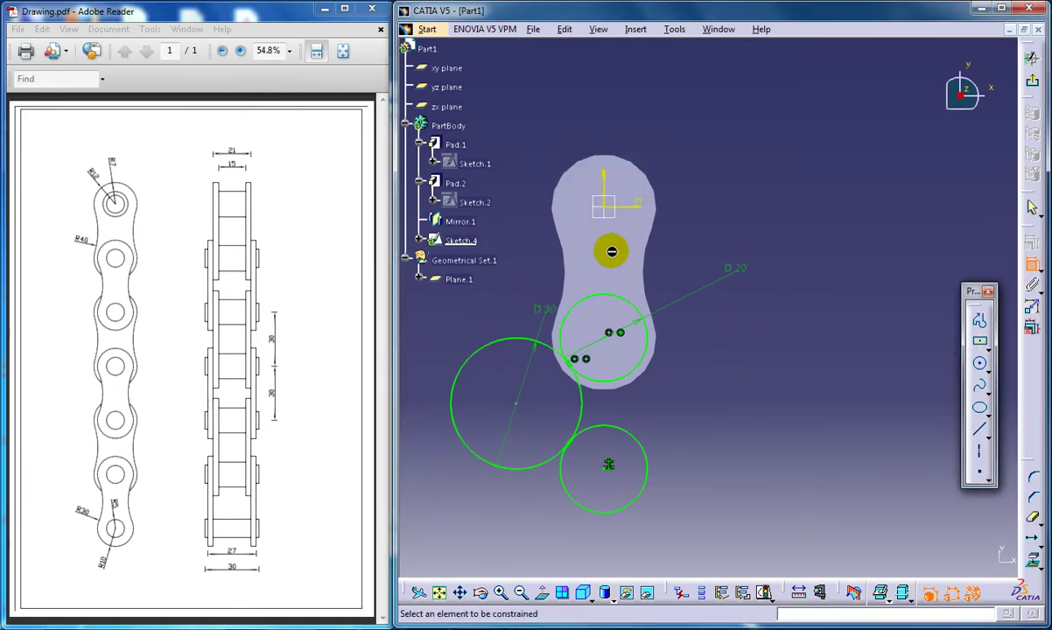
Complete the outer link outline by mirroring the trimmed 30 mm arc about the vertical axis and trimming the inner circle segments
{"action": "left_click", "coordinate": [517, 338]}
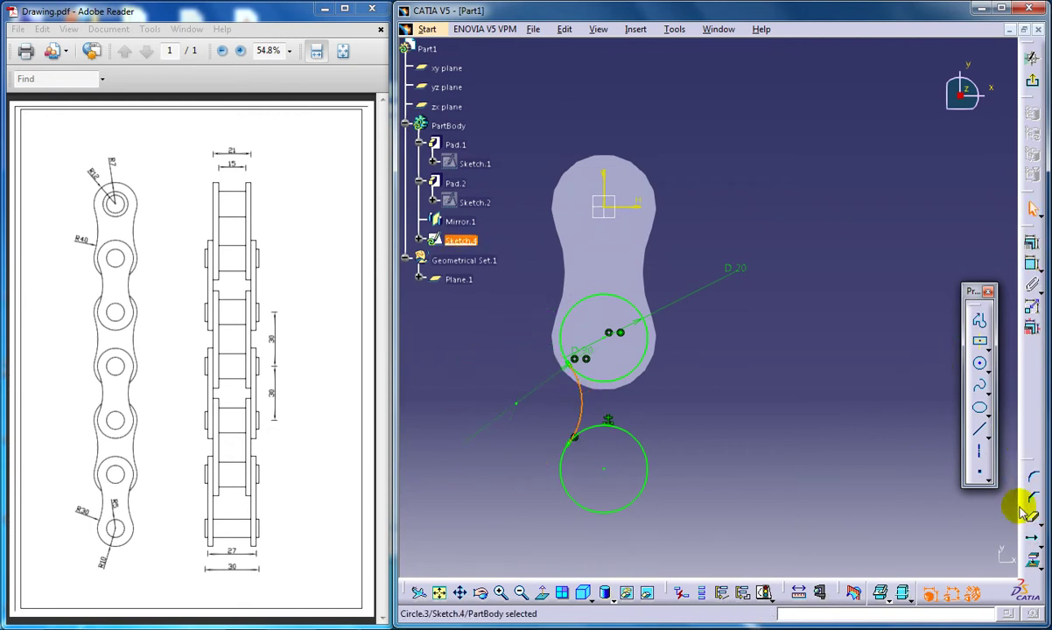
{"action": "left_click", "coordinate": [1034, 560]}
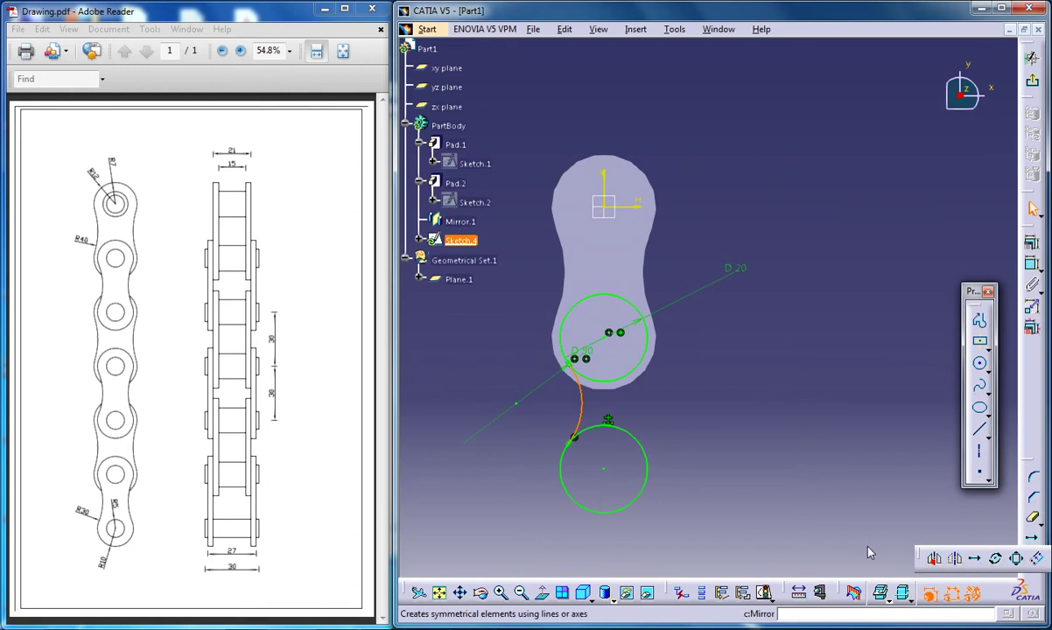
{"action": "left_click", "coordinate": [933, 559]}
{"action": "left_click", "coordinate": [605, 184]}
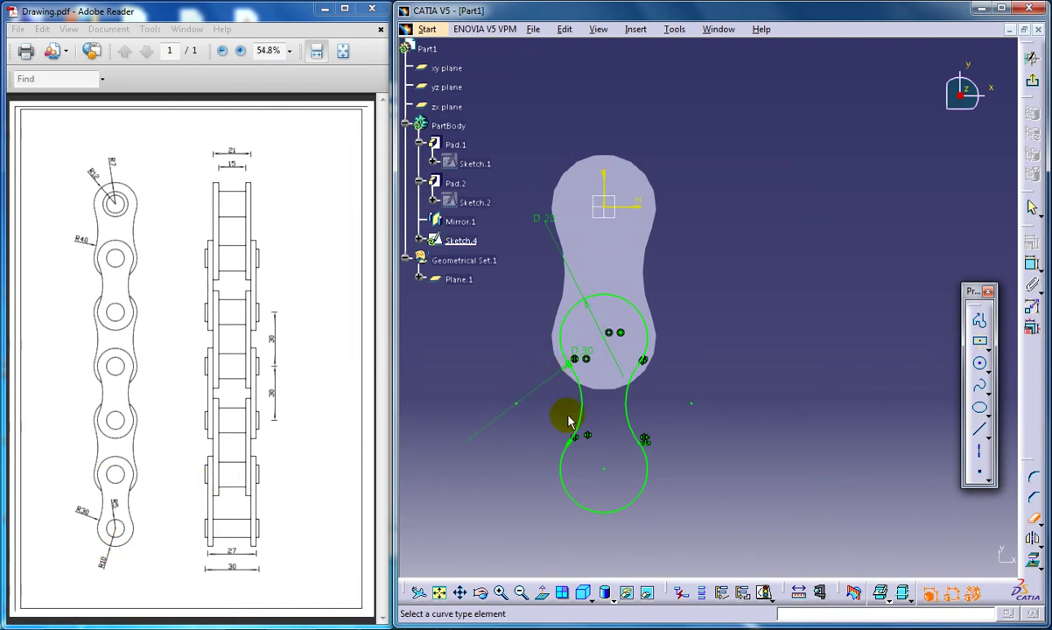
Check the vertical distance between the centres of the two end arcs with a temporary dimension
{"action": "left_click", "coordinate": [1031, 262]}
{"action": "left_click", "coordinate": [611, 341]}
{"action": "left_click", "coordinate": [610, 473]}
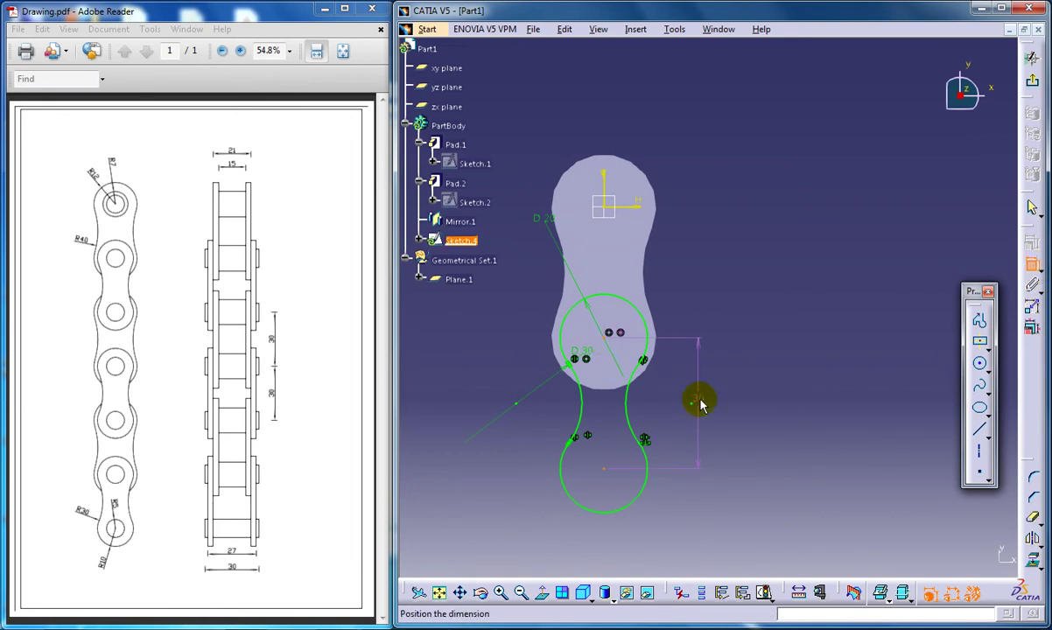
{"action": "key", "text": "Escape"}
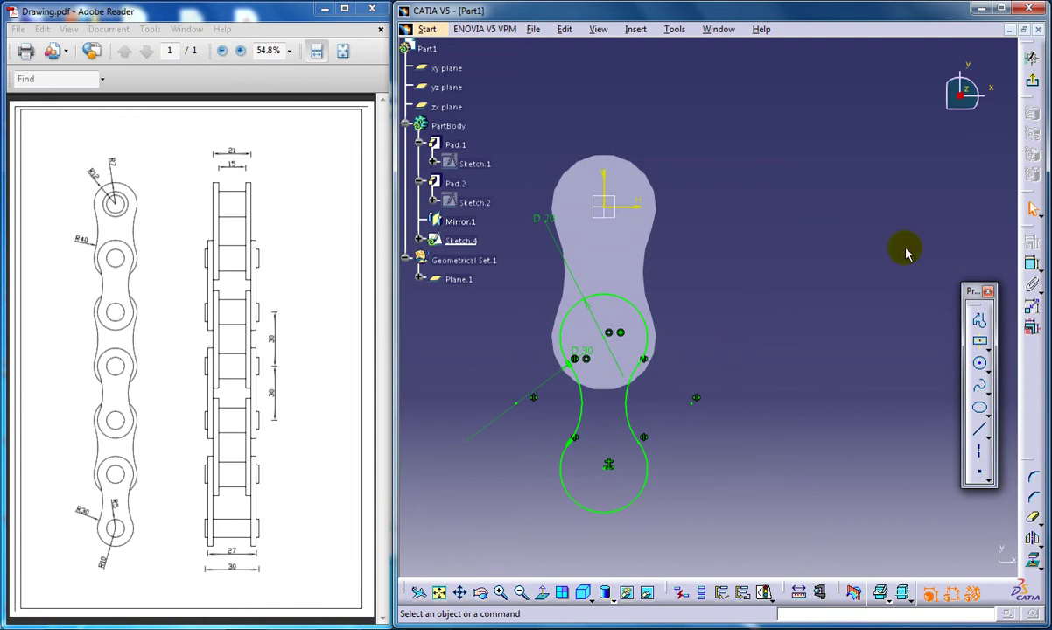
Finish the outer link sketch and pad the profile 3 mm
{"action": "left_click", "coordinate": [1032, 56]}
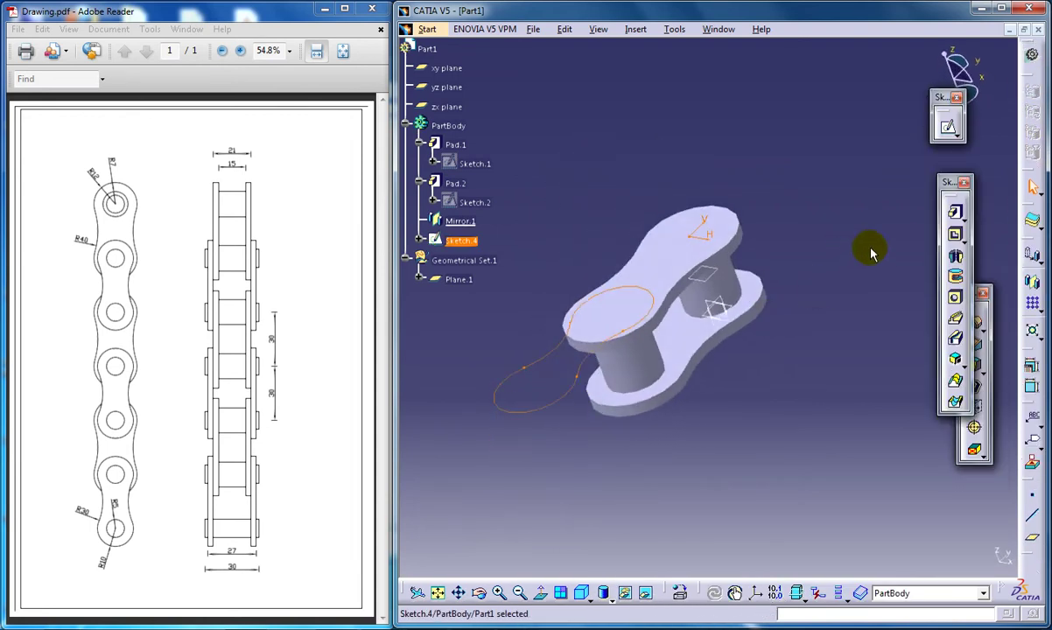
{"action": "left_click", "coordinate": [954, 212]}
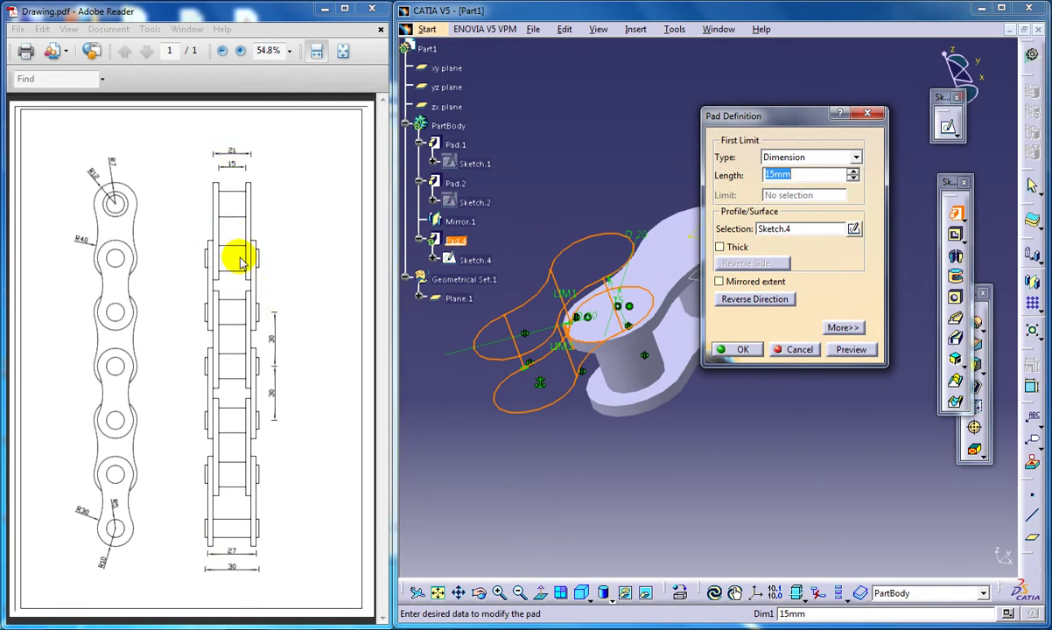
{"action": "type", "text": "3"}
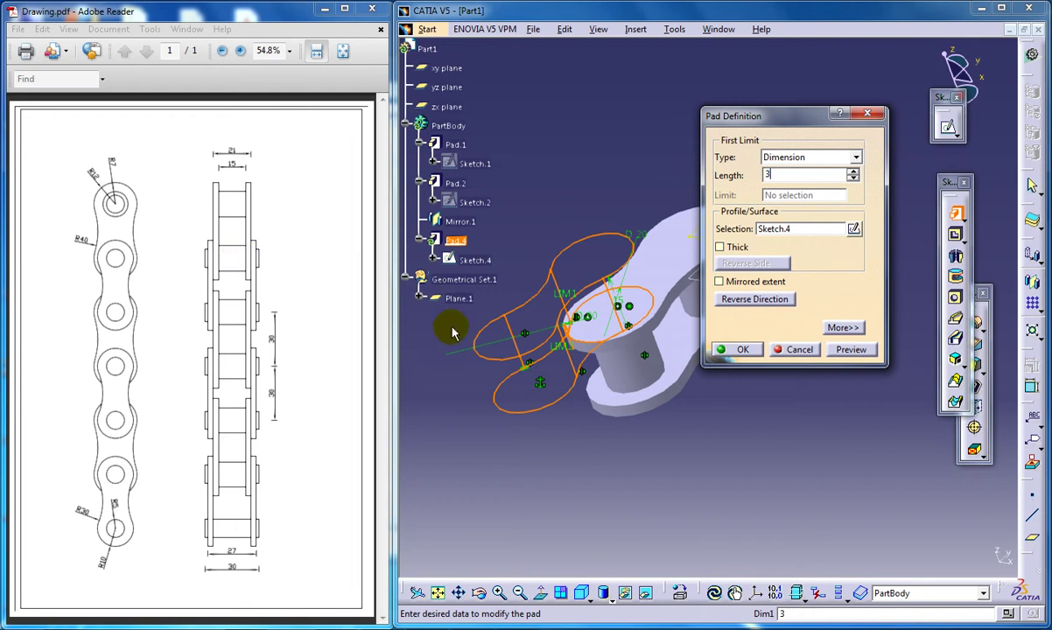
{"action": "left_click", "coordinate": [735, 350]}
Mirror the outer link plate, Pad.4, about Plane.1 to add the plate on the opposite side
{"action": "middle_click_drag", "start_coordinate": [540, 311], "coordinate": [492, 292]}
{"action": "mouse_move", "coordinate": [687, 322]}
{"action": "middle_mouse_down"}
{"action": "mouse_move", "coordinate": [732, 352]}
{"action": "mouse_move", "coordinate": [698, 383]}
{"action": "middle_mouse_up"}
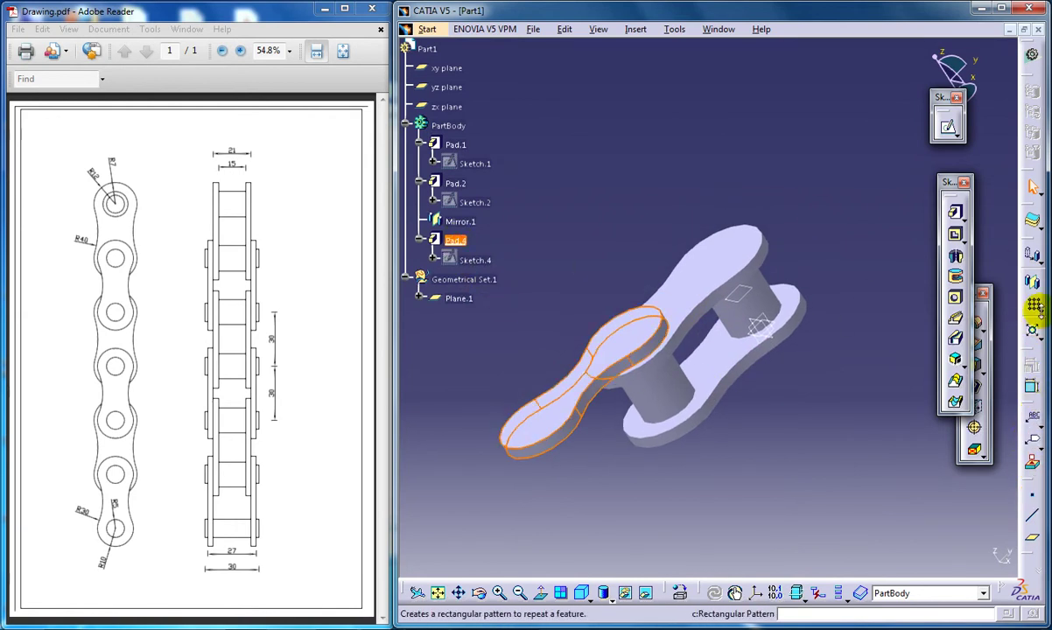
{"action": "left_click", "coordinate": [1035, 306]}
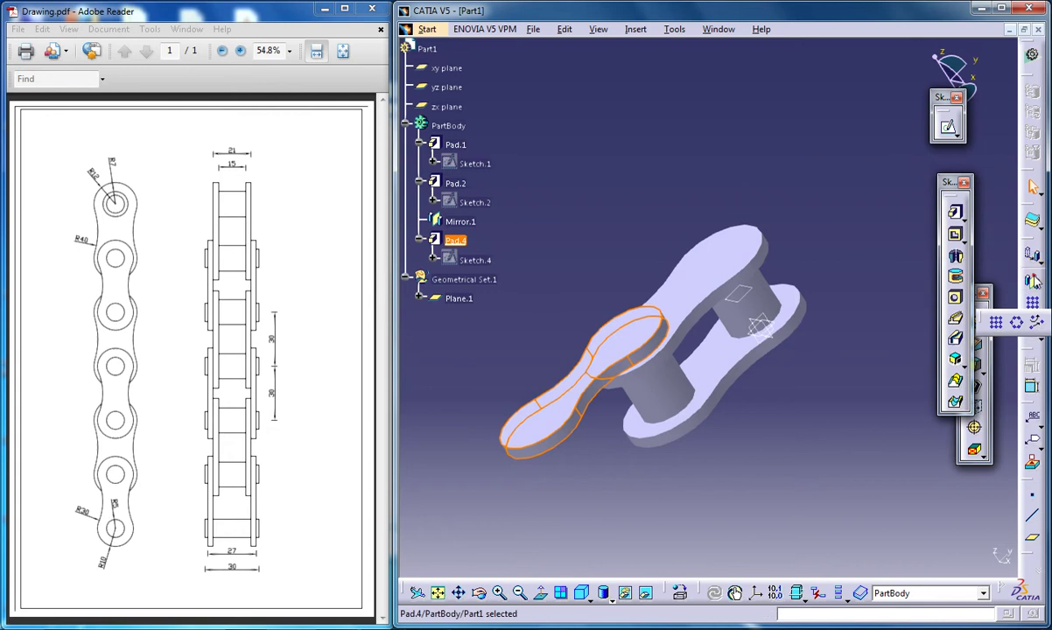
{"action": "left_click", "coordinate": [1029, 279]}
{"action": "left_click", "coordinate": [757, 326]}
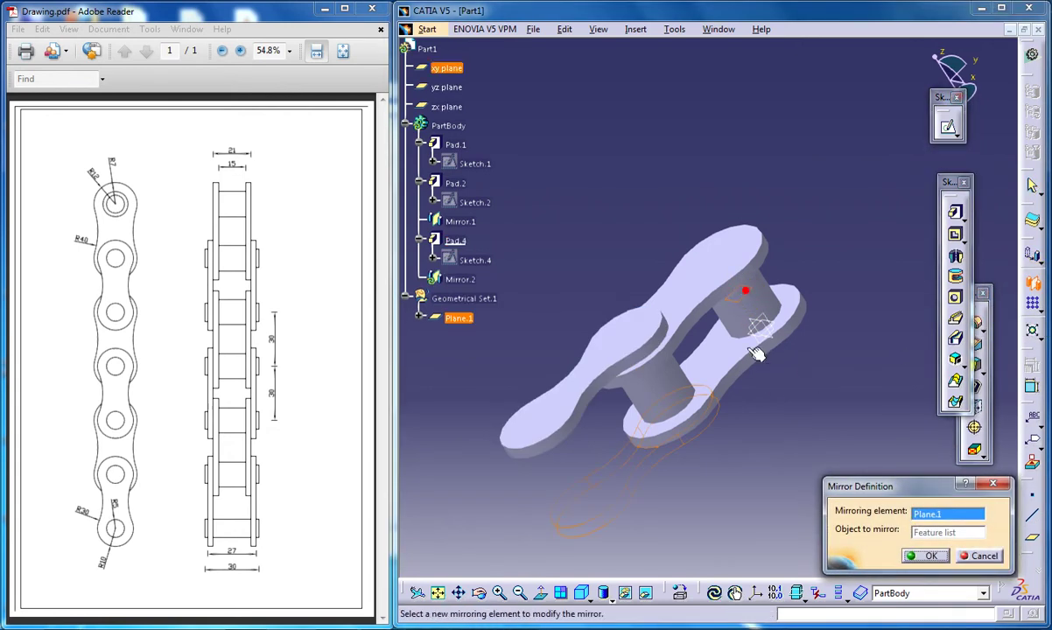
{"action": "left_click", "coordinate": [918, 558]}
Sketch a circle on the outer face of Pad.4 at the end overlapping the inner link, and set its diameter to 10 mm
{"action": "middle_click_drag", "start_coordinate": [530, 352], "coordinate": [714, 359]}
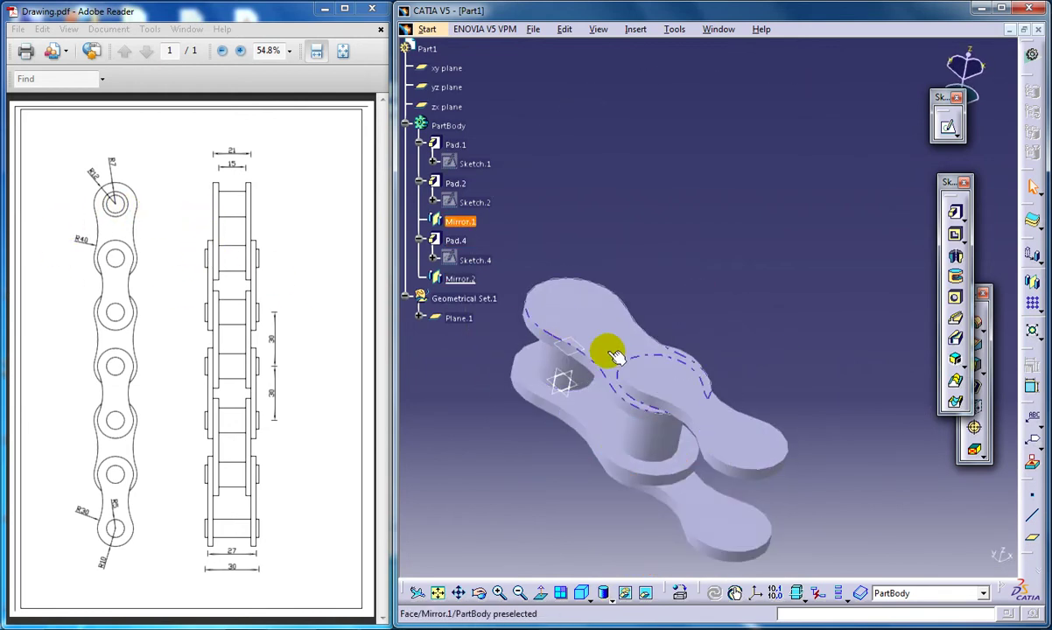
{"action": "middle_click_drag", "start_coordinate": [661, 375], "coordinate": [977, 284]}
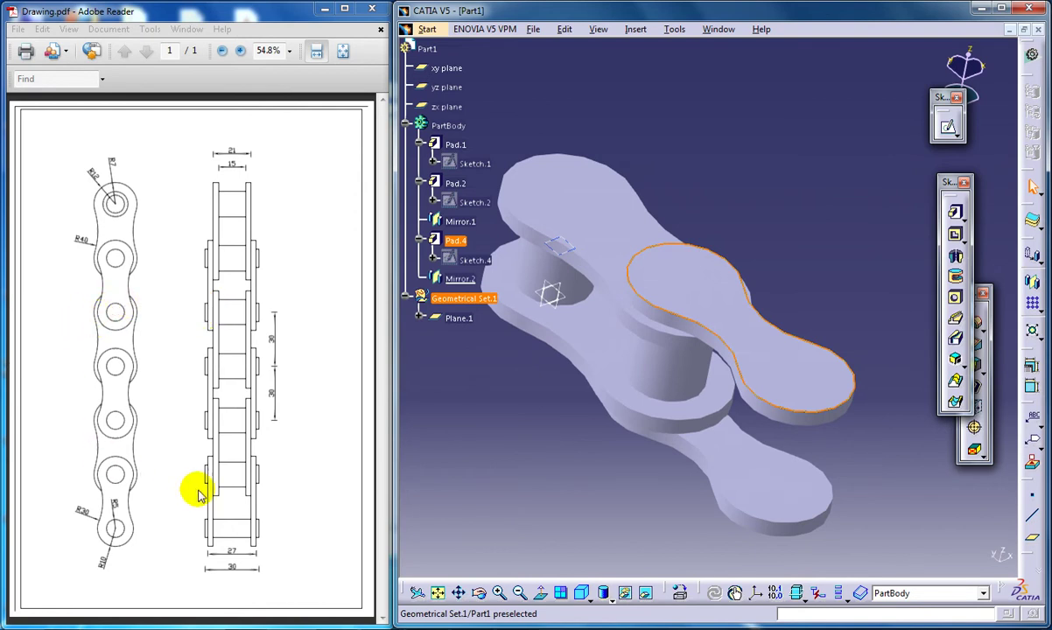
{"action": "left_click", "coordinate": [947, 128]}
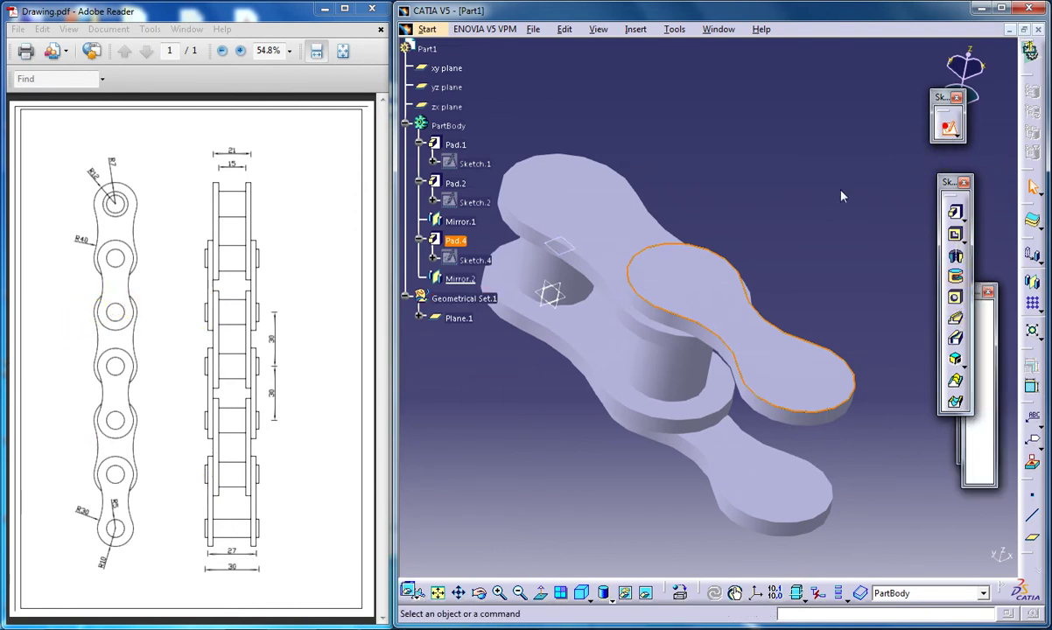
{"action": "left_click", "coordinate": [980, 367]}
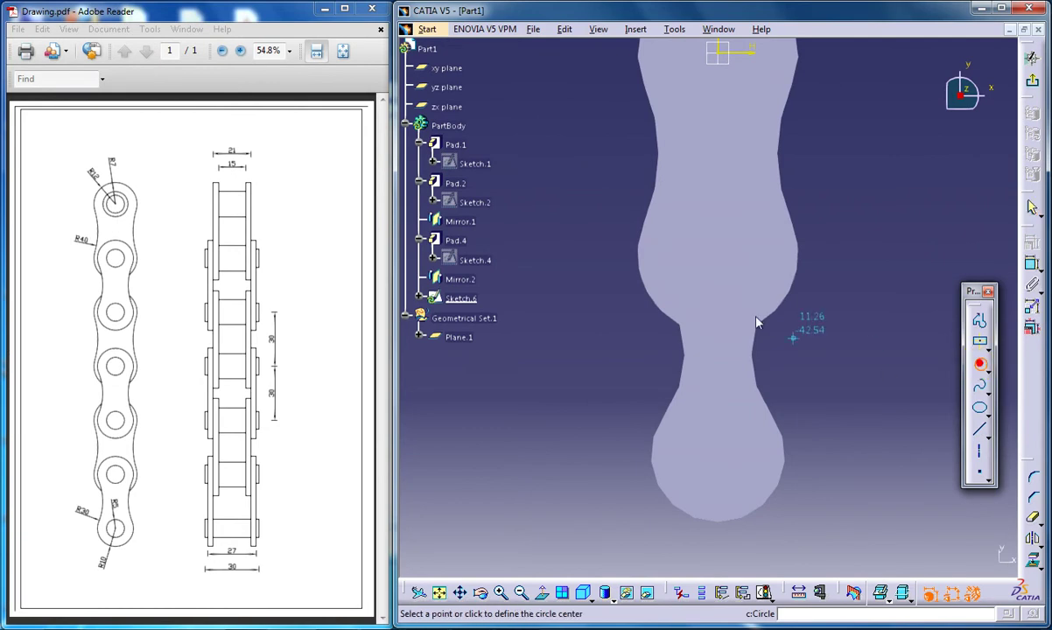
{"action": "left_click", "coordinate": [718, 242]}
{"action": "left_click", "coordinate": [737, 242]}
{"action": "left_click", "coordinate": [1032, 265]}
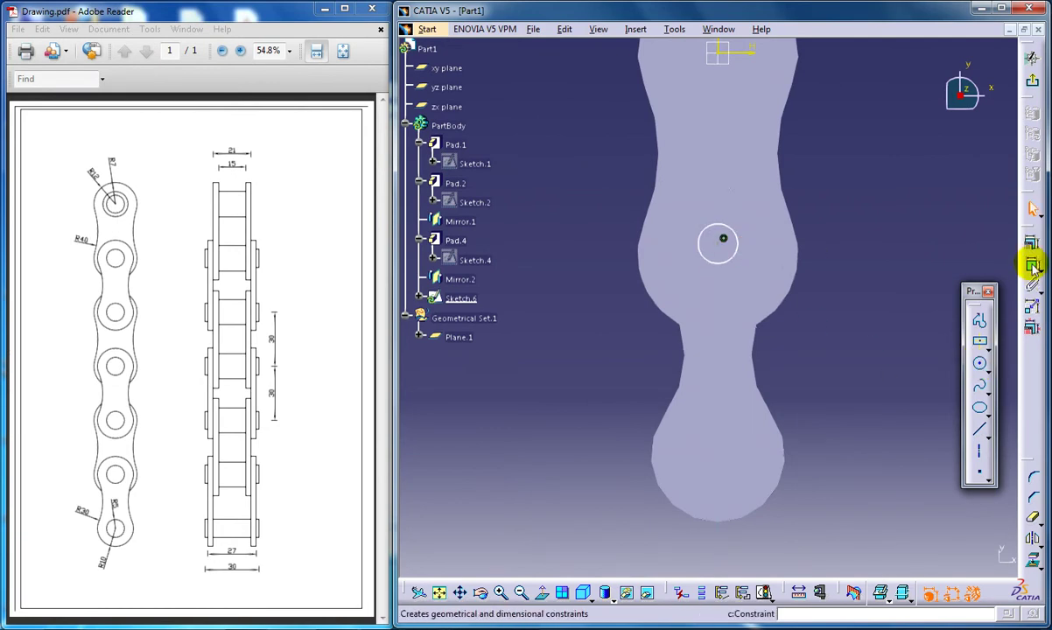
{"action": "left_click", "coordinate": [851, 212]}
{"action": "double_click", "coordinate": [852, 212]}
{"action": "type", "text": "10"}
{"action": "key", "text": "Return"}
Constrain the 10 mm circle to be concentric with the inner link plate's lower rounded edge
{"action": "left_click", "coordinate": [737, 219]}
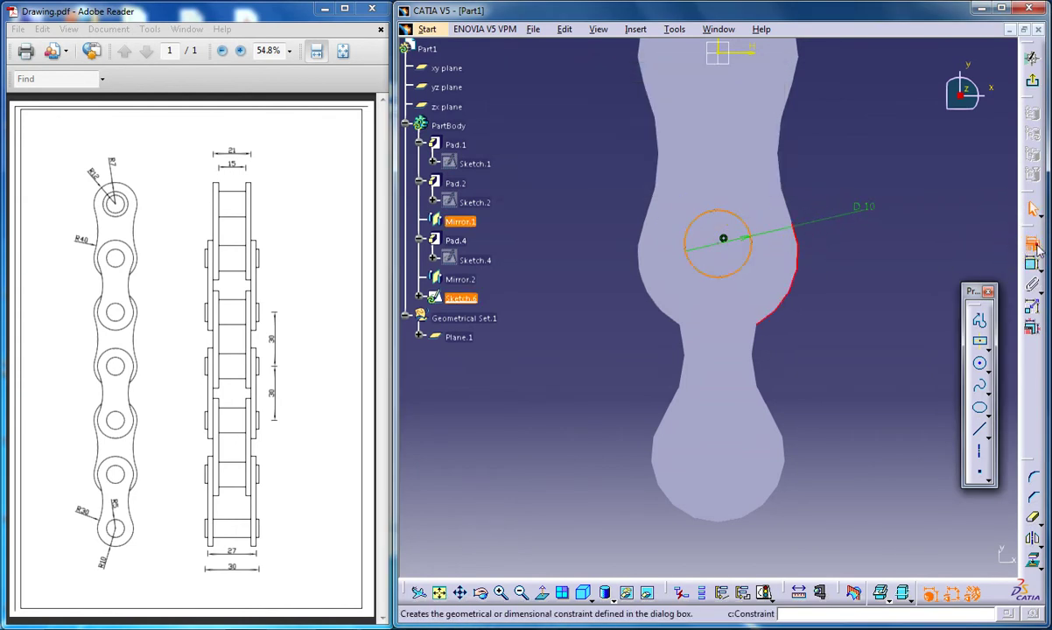
{"action": "left_click", "coordinate": [1030, 241]}
{"action": "left_click", "coordinate": [923, 300]}
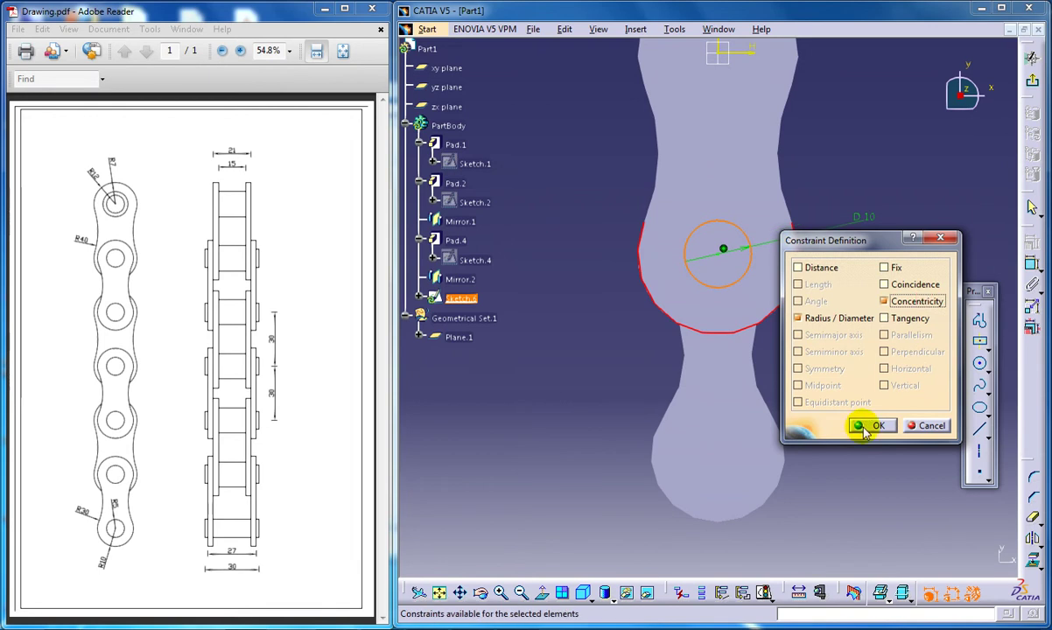
{"action": "key", "text": "Return"}
Duplicate the 10 mm circle onto the free end of the outer link plate using Translate, and finish the sketch
{"action": "left_click", "coordinate": [745, 235]}
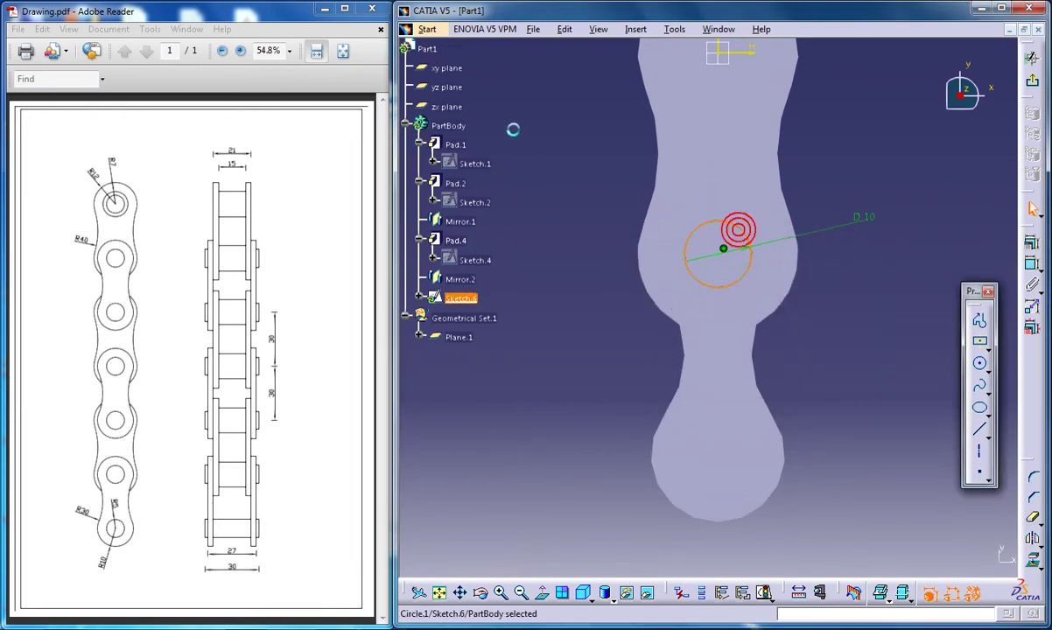
{"action": "left_click", "coordinate": [637, 29]}
{"action": "mouse_move", "coordinate": [662, 104]}
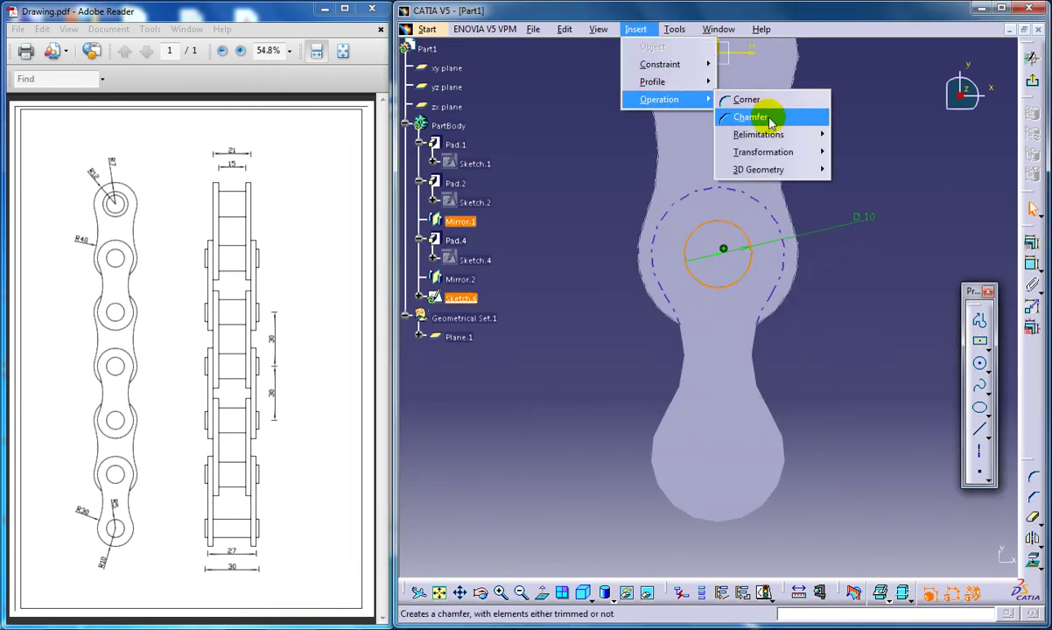
{"action": "mouse_move", "coordinate": [790, 160]}
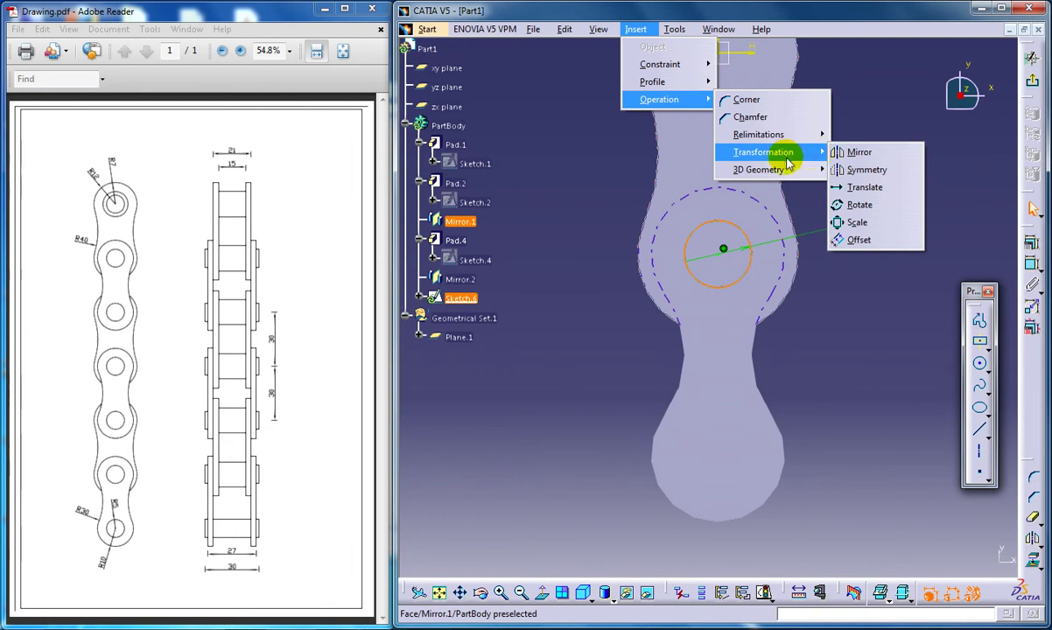
{"action": "left_click", "coordinate": [843, 188]}
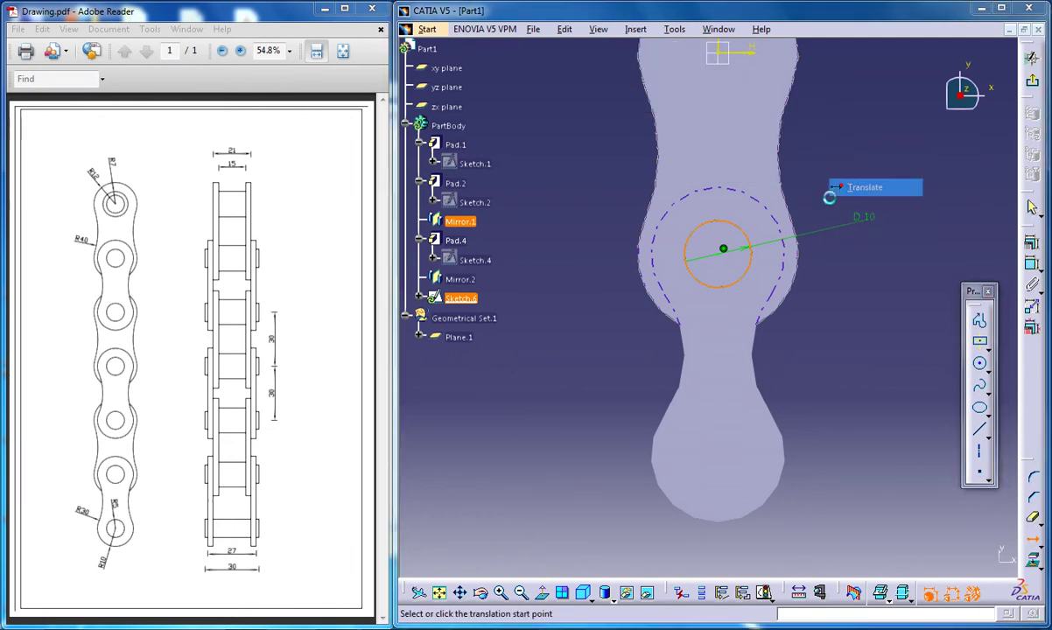
{"action": "left_click", "coordinate": [721, 252]}
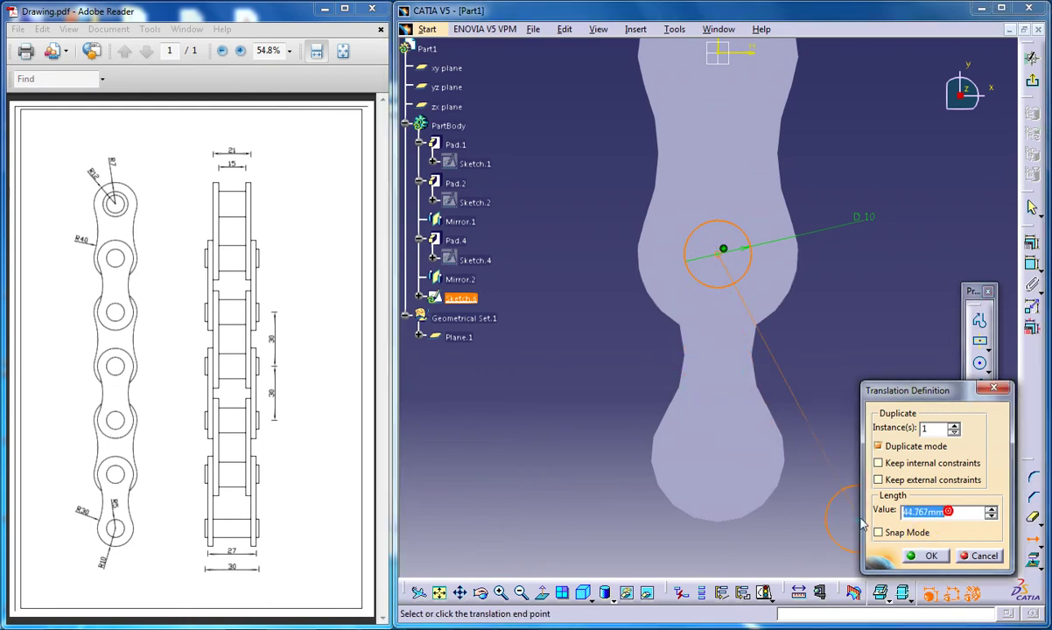
{"action": "left_click_drag", "start_coordinate": [857, 512], "coordinate": [715, 446]}
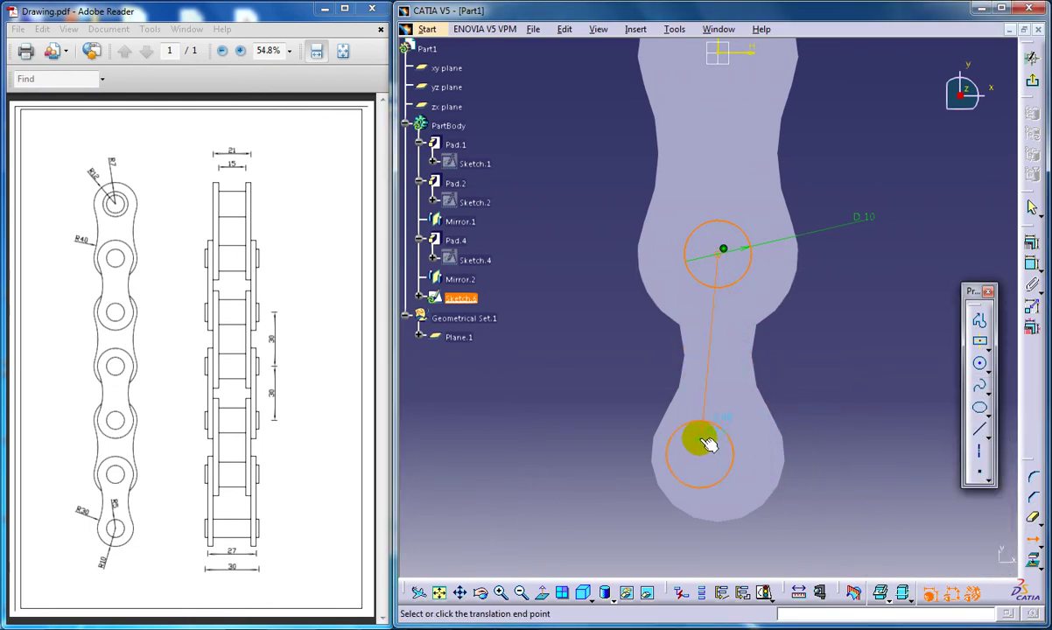
{"action": "left_click", "coordinate": [729, 439]}
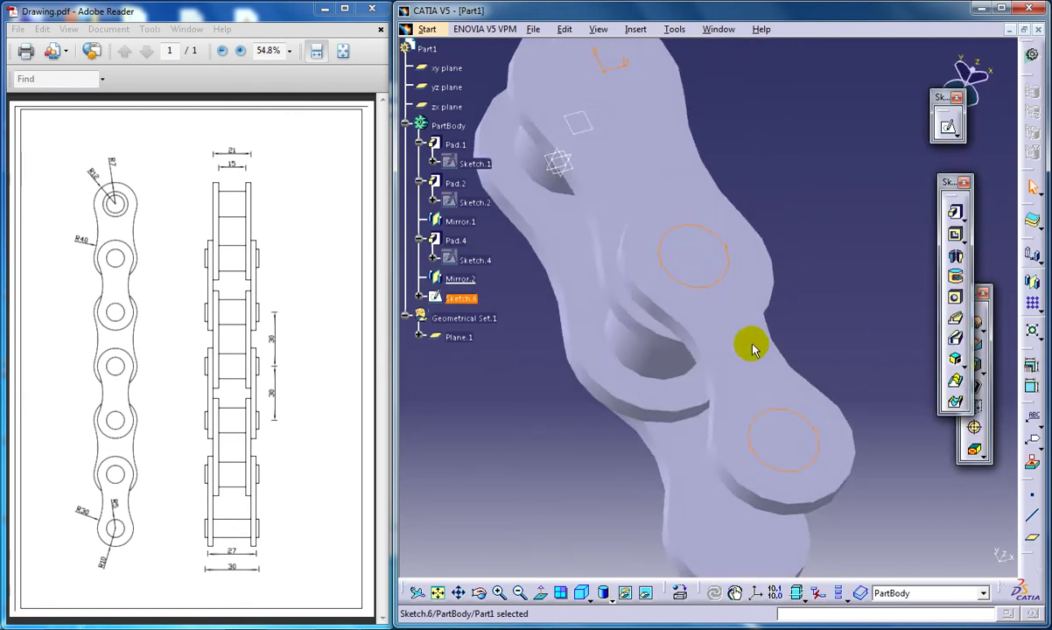
Pad the two 10 mm circles 1.5 mm and mirror the resulting pin ends onto the opposite outer link plate
{"action": "left_click", "coordinate": [953, 214]}
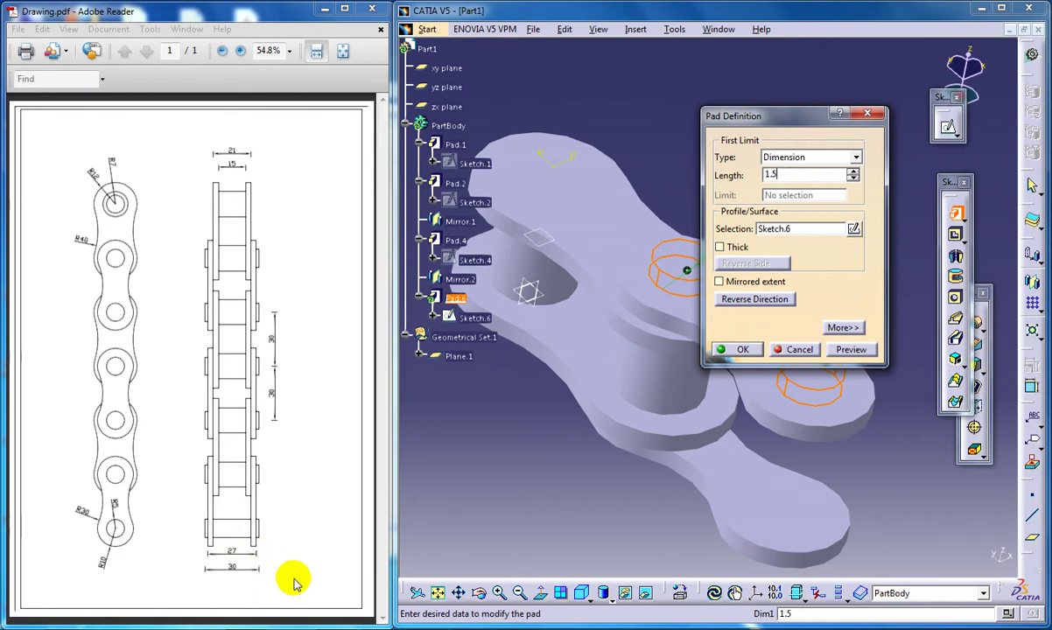
{"action": "key", "text": "Return"}
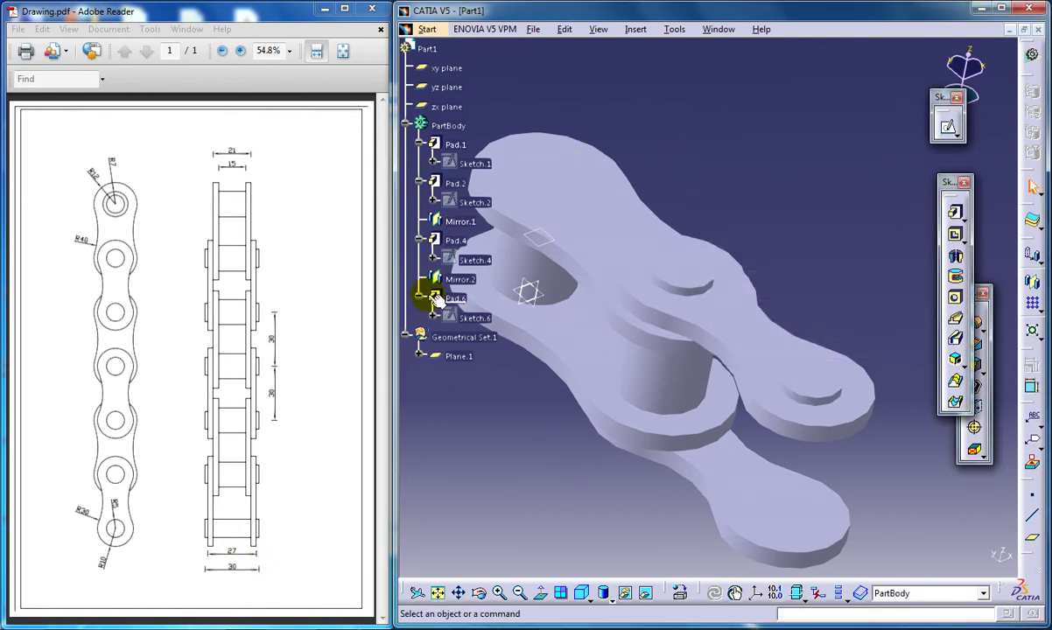
{"action": "left_click", "coordinate": [451, 298]}
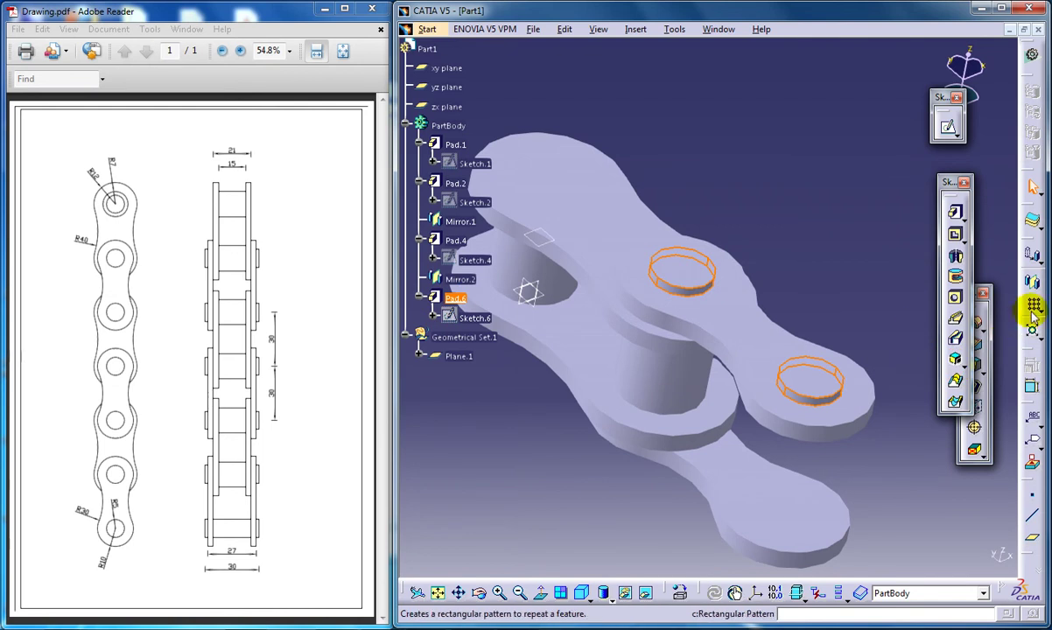
{"action": "left_click", "coordinate": [968, 288]}
{"action": "middle_click_drag", "start_coordinate": [630, 385], "coordinate": [592, 365]}
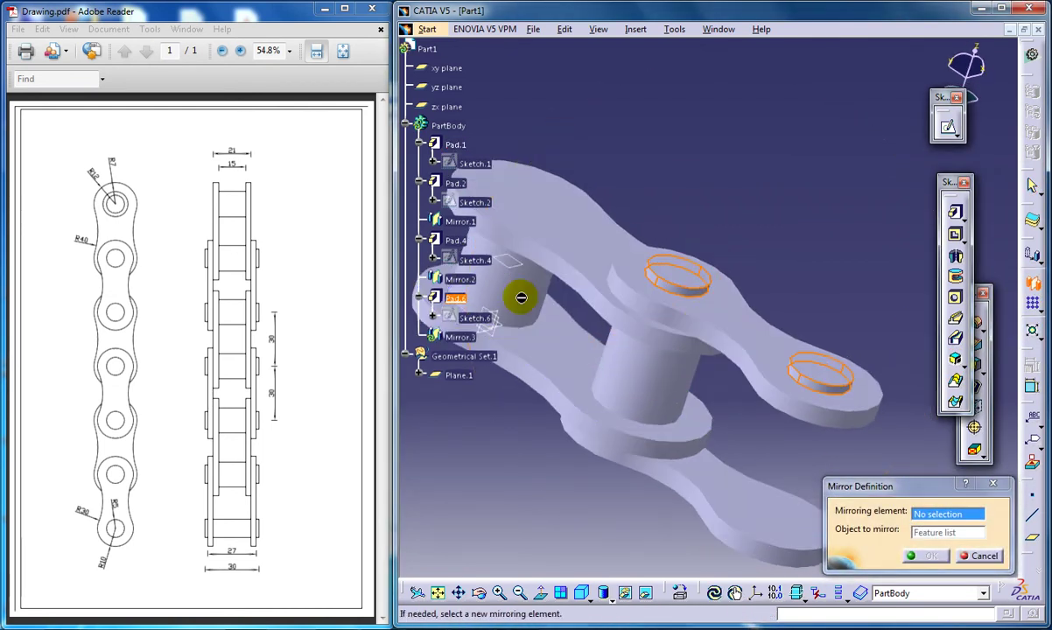
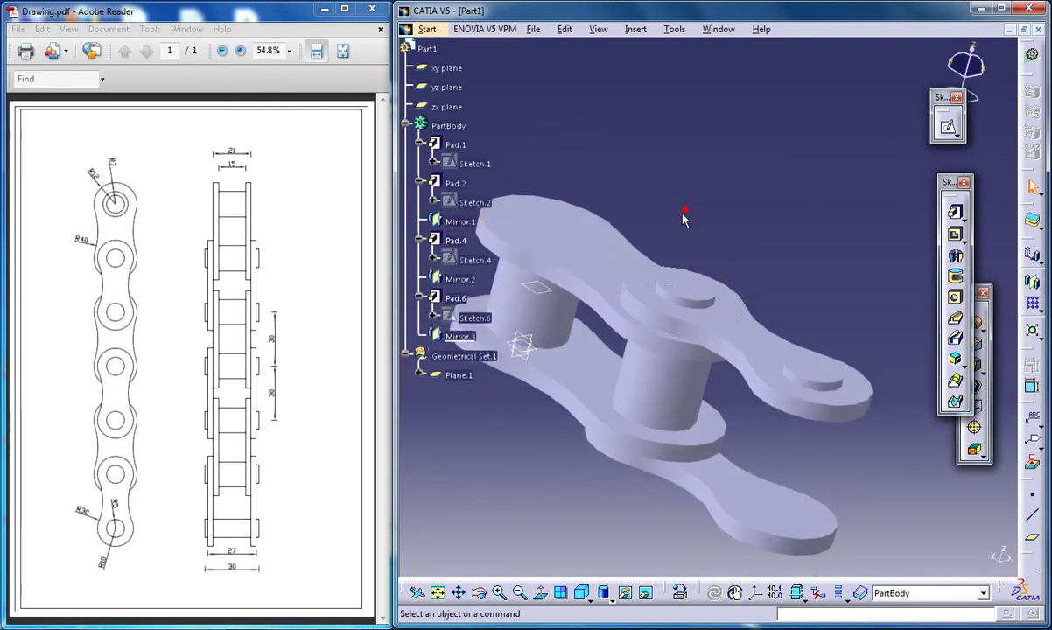
{"action": "mouse_move", "coordinate": [681, 205]}
{"action": "middle_mouse_down"}
{"action": "mouse_move", "coordinate": [682, 263]}
{"action": "mouse_move", "coordinate": [695, 211]}
{"action": "middle_mouse_up"}
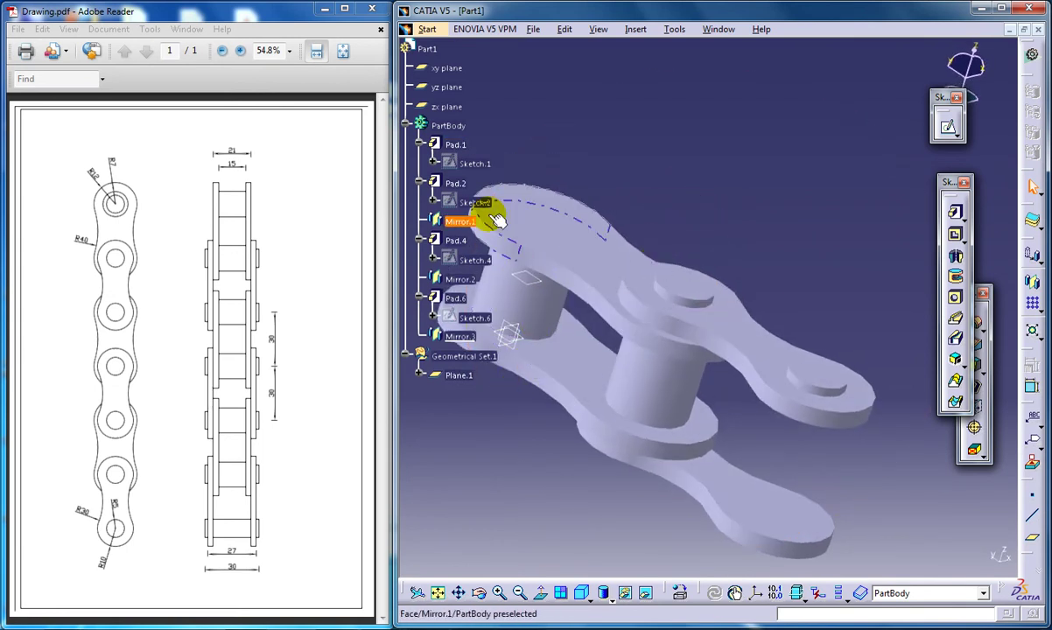
{"action": "left_click", "coordinate": [461, 147]}
{"action": "left_click", "coordinate": [635, 31]}
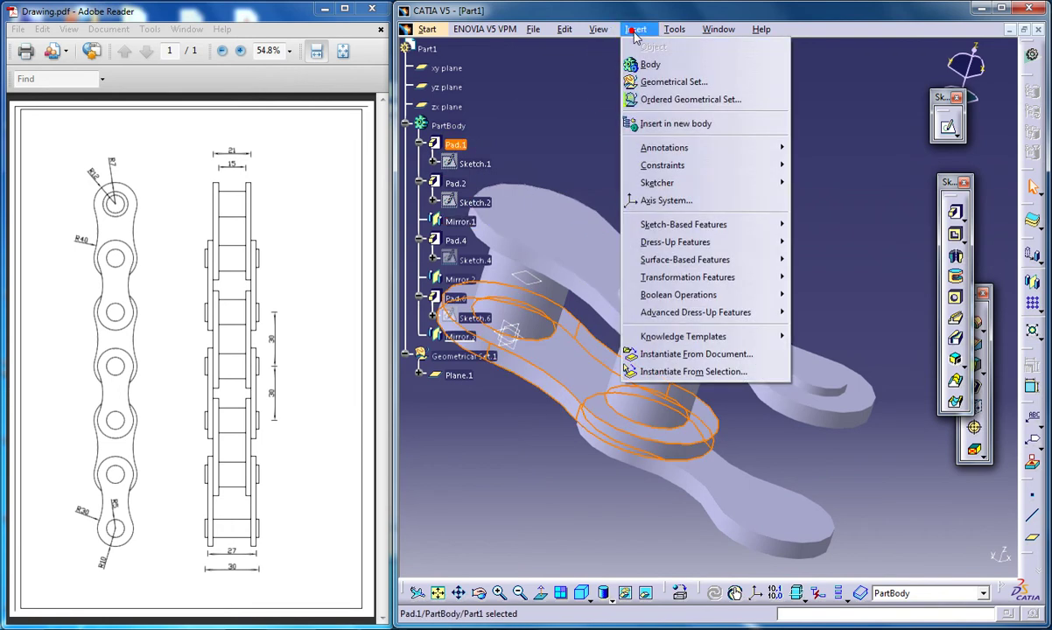
{"action": "mouse_move", "coordinate": [669, 277]}
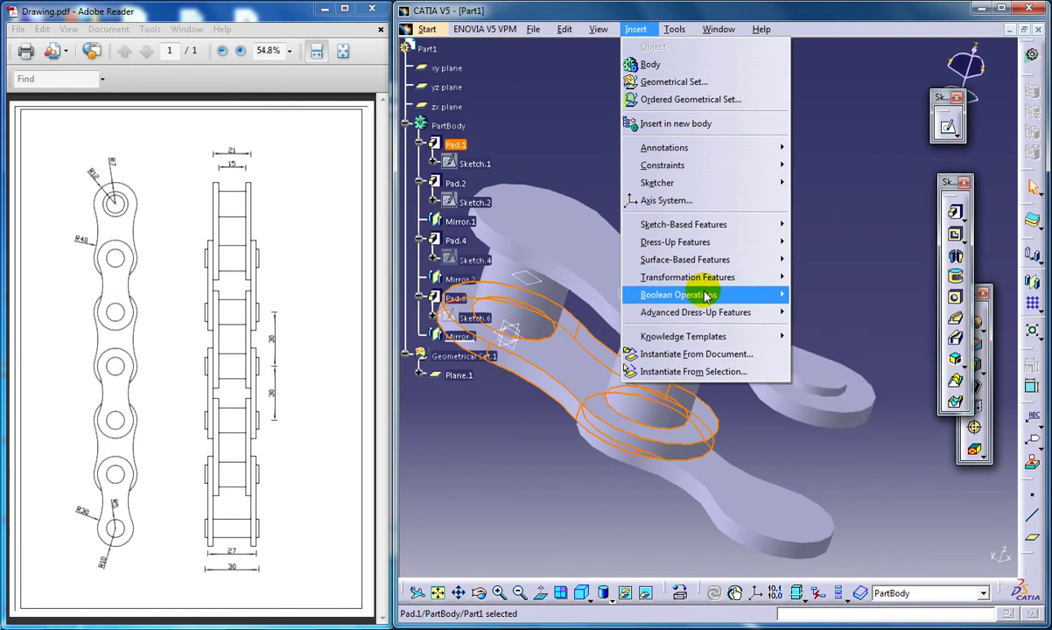
{"action": "mouse_move", "coordinate": [691, 261]}
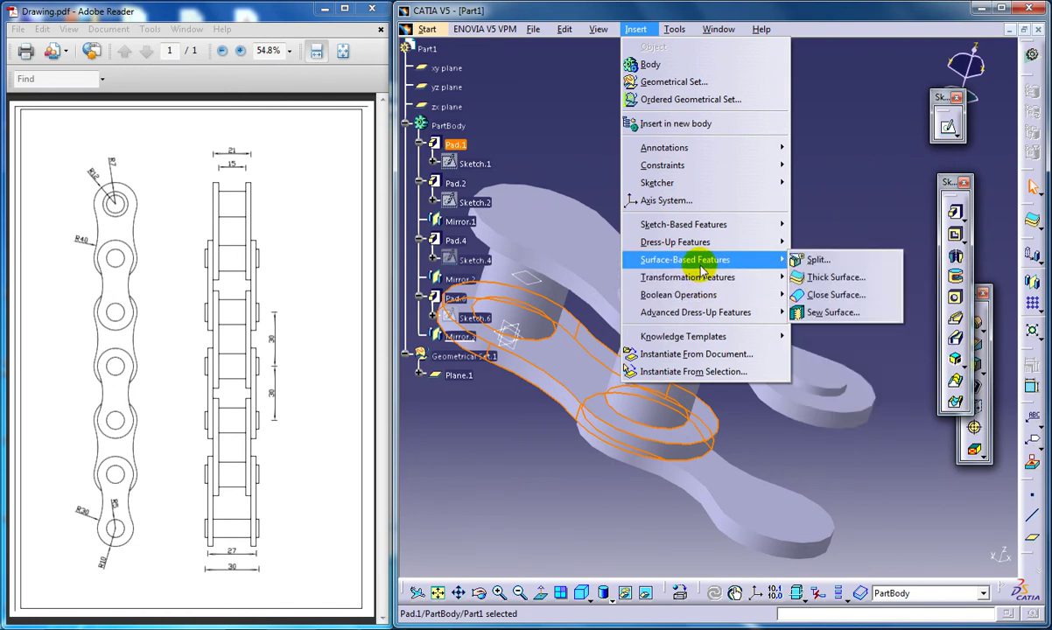
{"action": "mouse_move", "coordinate": [701, 280]}
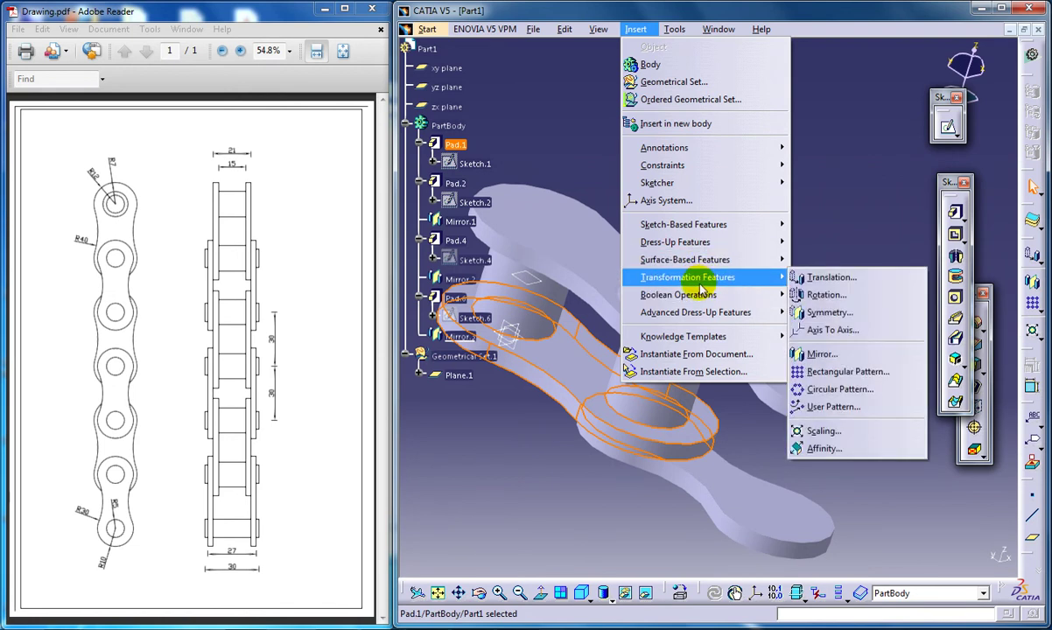
{"action": "left_click", "coordinate": [830, 277]}
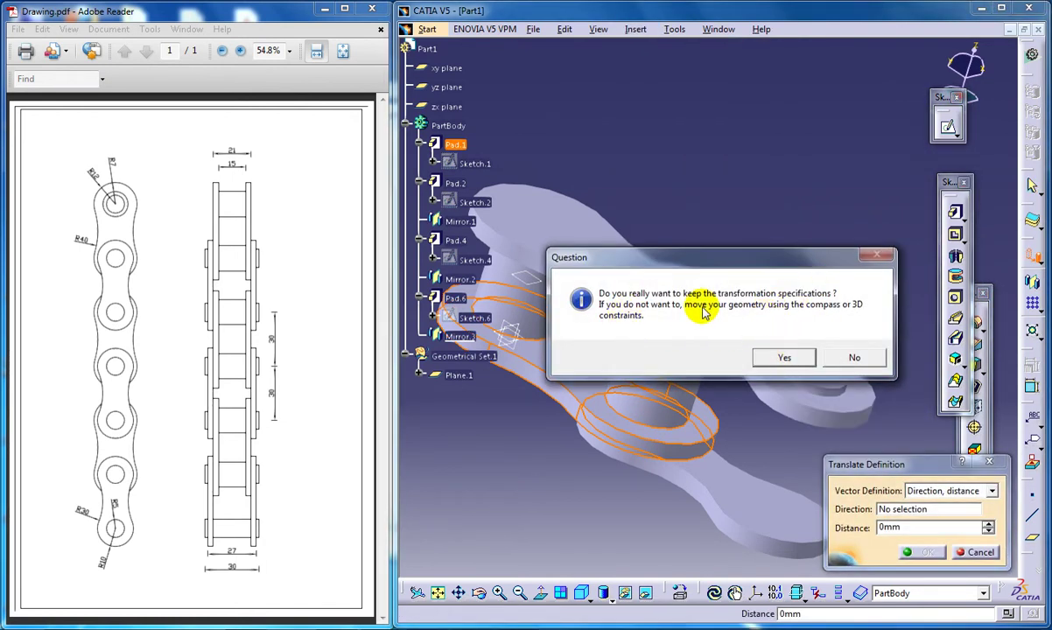
{"action": "left_click", "coordinate": [783, 357]}
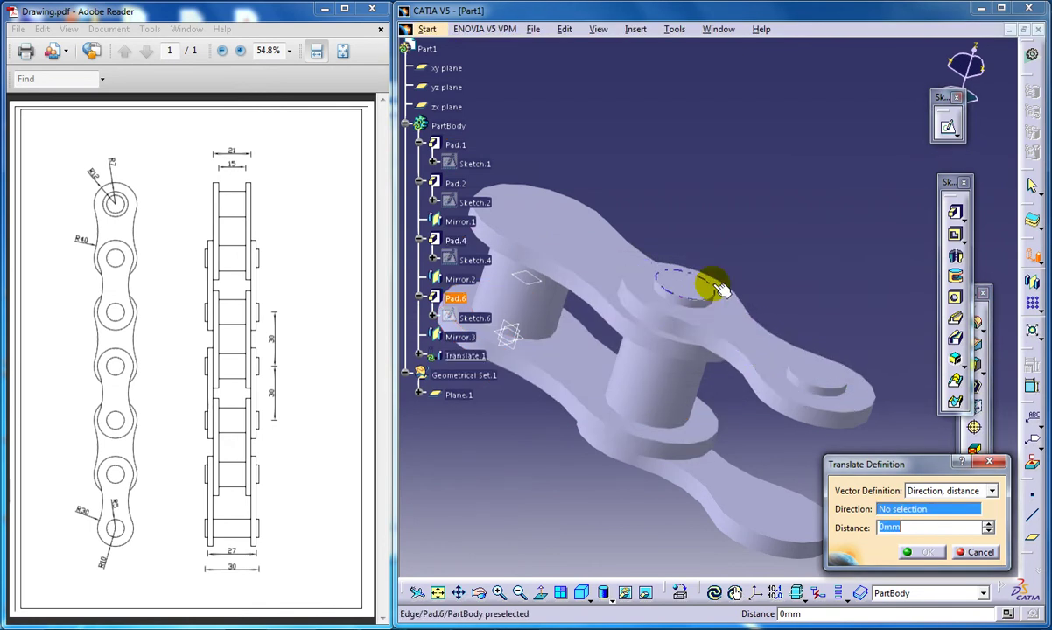
{"action": "middle_click_drag", "start_coordinate": [646, 300], "coordinate": [683, 304]}
{"action": "left_click", "coordinate": [973, 552]}
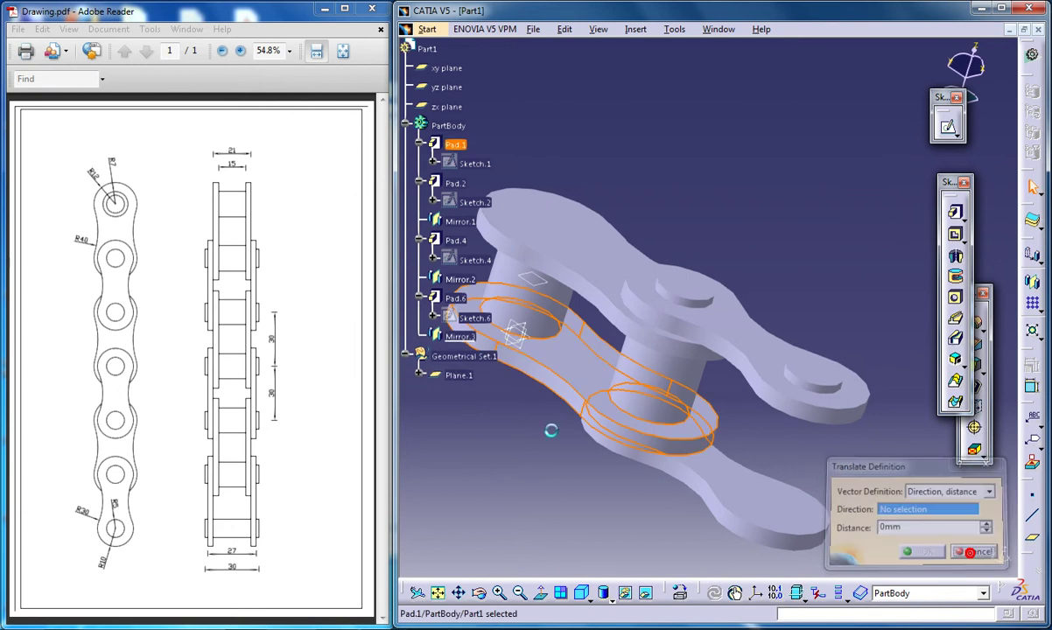
Sketch a vertical line on the yz plane beside the chain link, about 22 mm from the origin, and finish the sketch
{"action": "middle_click_drag", "start_coordinate": [547, 393], "coordinate": [711, 400]}
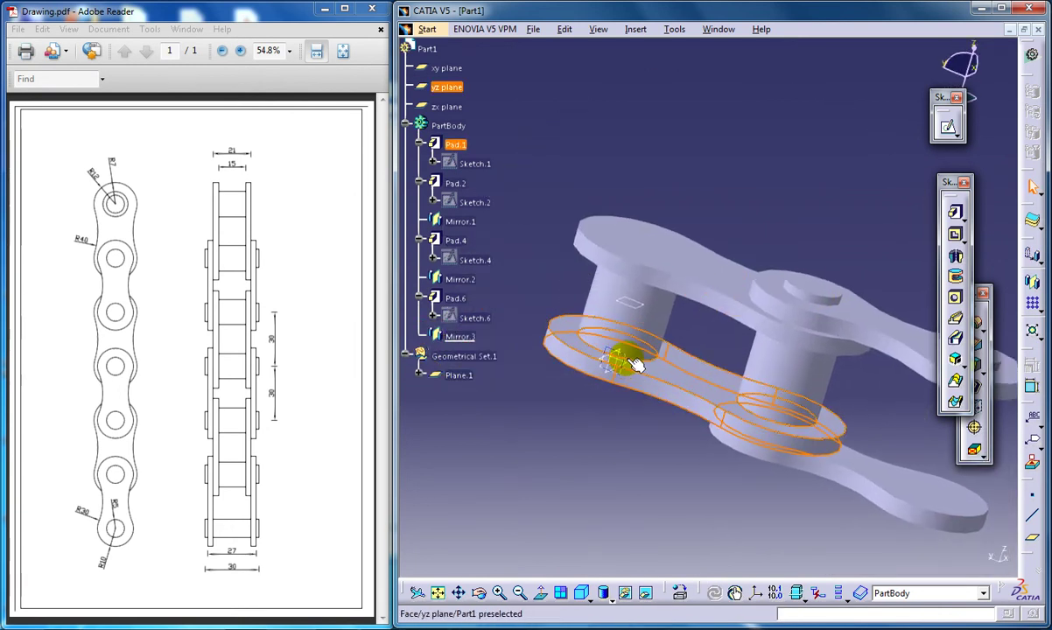
{"action": "left_click", "coordinate": [584, 336]}
{"action": "left_click", "coordinate": [949, 127]}
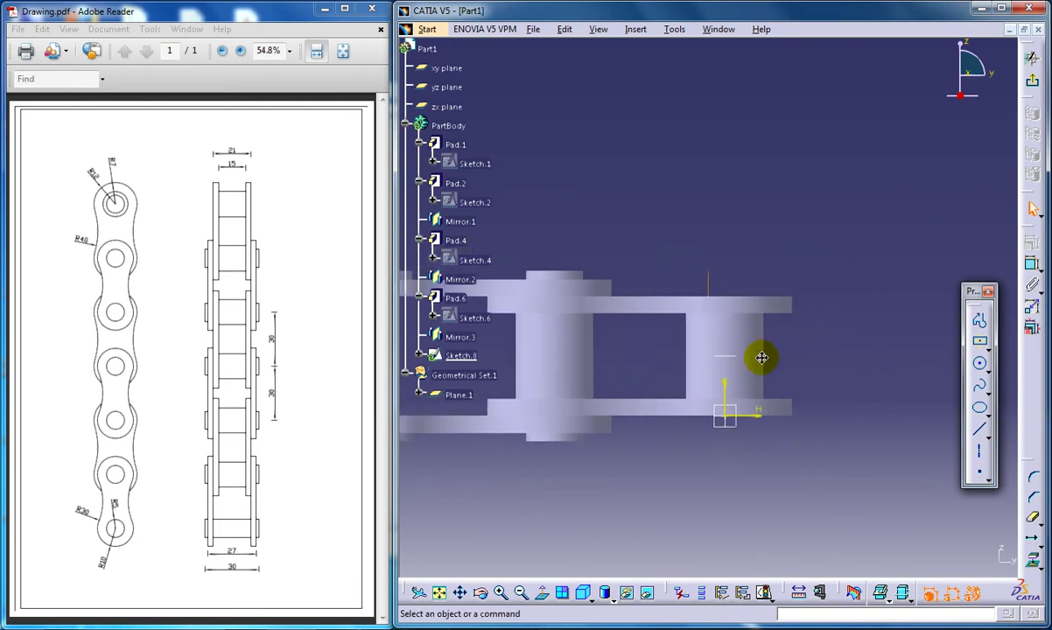
{"action": "left_click", "coordinate": [978, 430]}
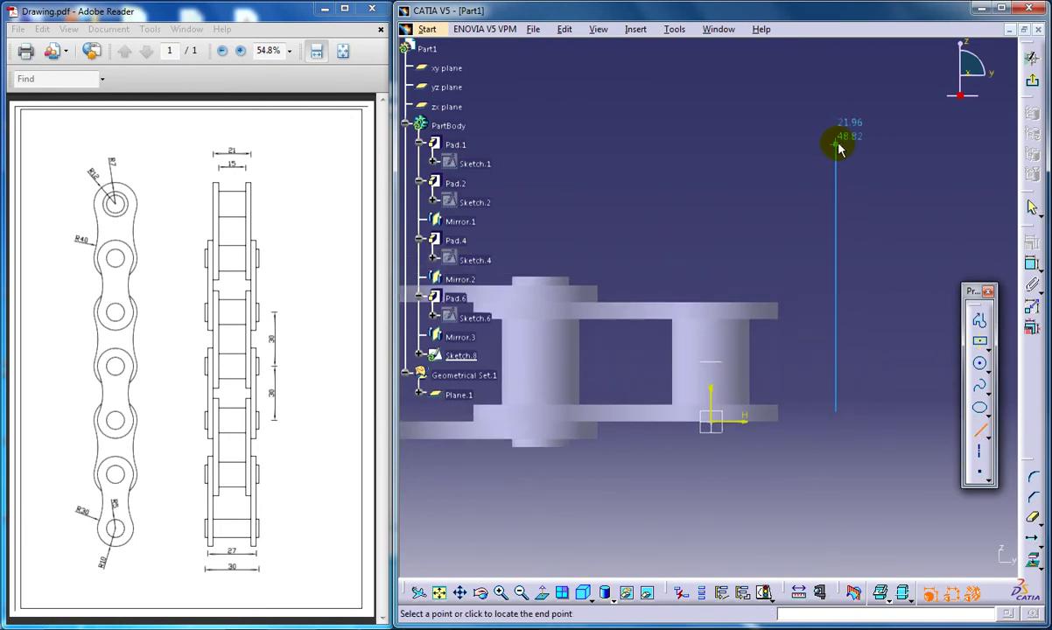
{"action": "left_click", "coordinate": [1033, 54]}
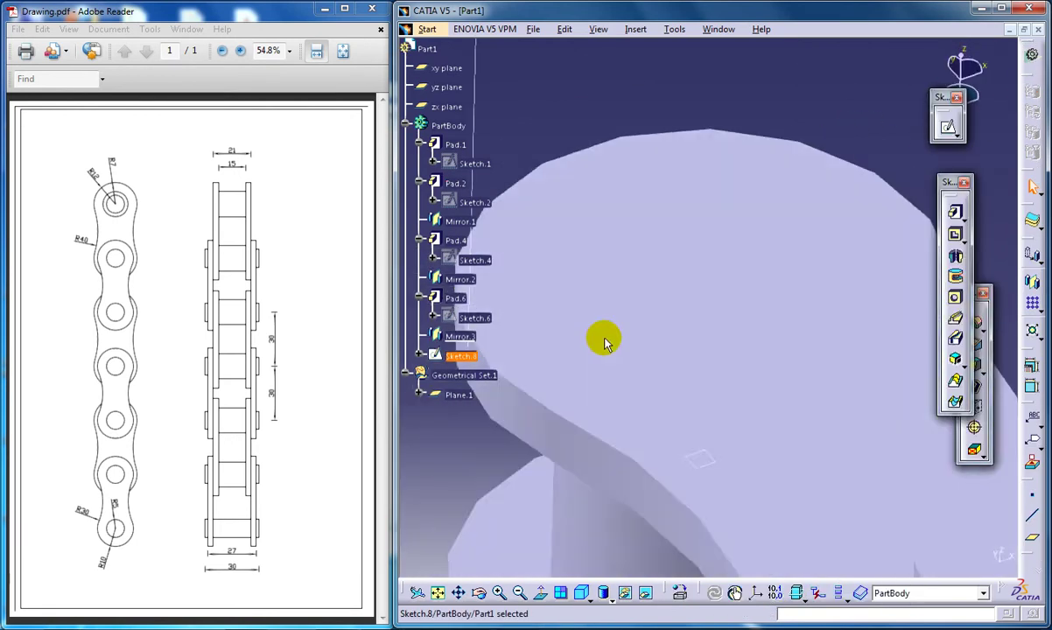
{"action": "mouse_move", "coordinate": [648, 346]}
{"action": "middle_mouse_down"}
{"action": "mouse_move", "coordinate": [758, 281]}
{"action": "mouse_move", "coordinate": [674, 331]}
{"action": "middle_mouse_up"}
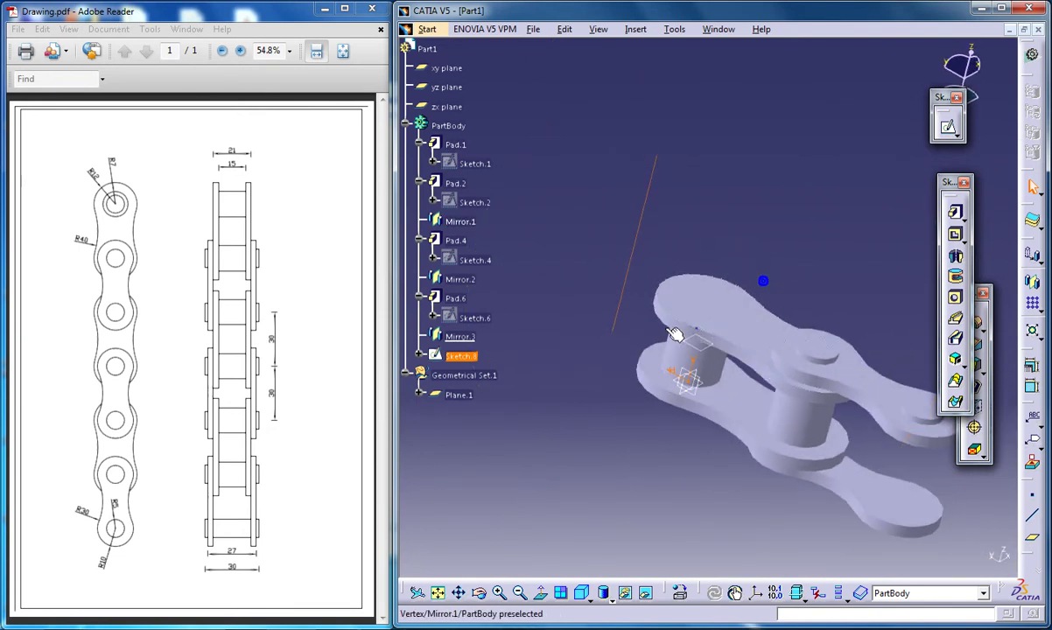
Translate the link body 10 mm along the sketched vertical line, keeping the transformation specifications
{"action": "left_click", "coordinate": [456, 146]}
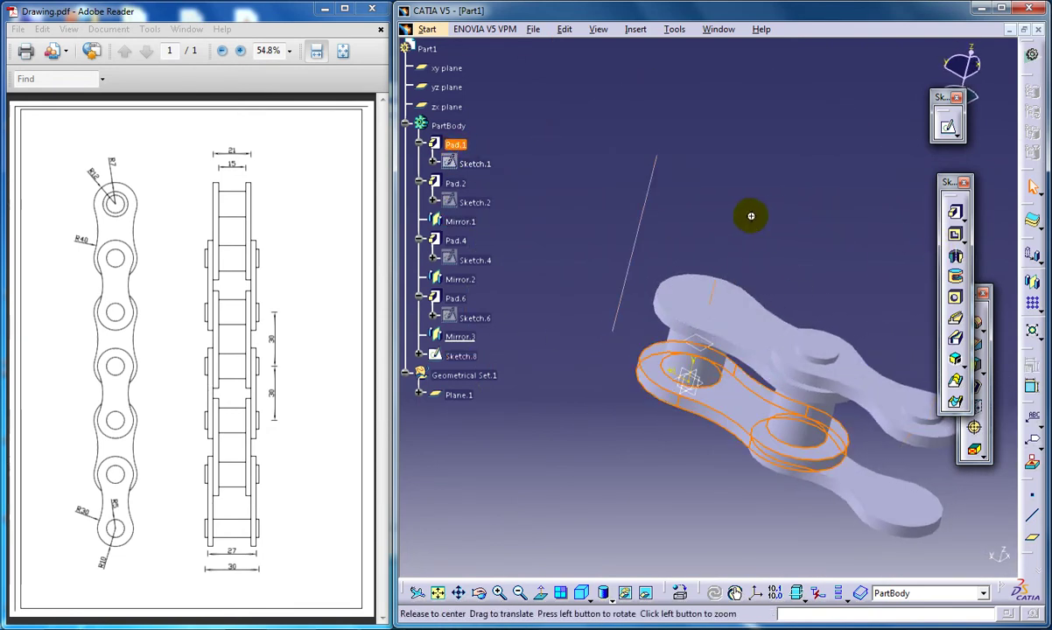
{"action": "middle_click_drag", "start_coordinate": [746, 214], "coordinate": [700, 154]}
{"action": "left_click", "coordinate": [635, 29]}
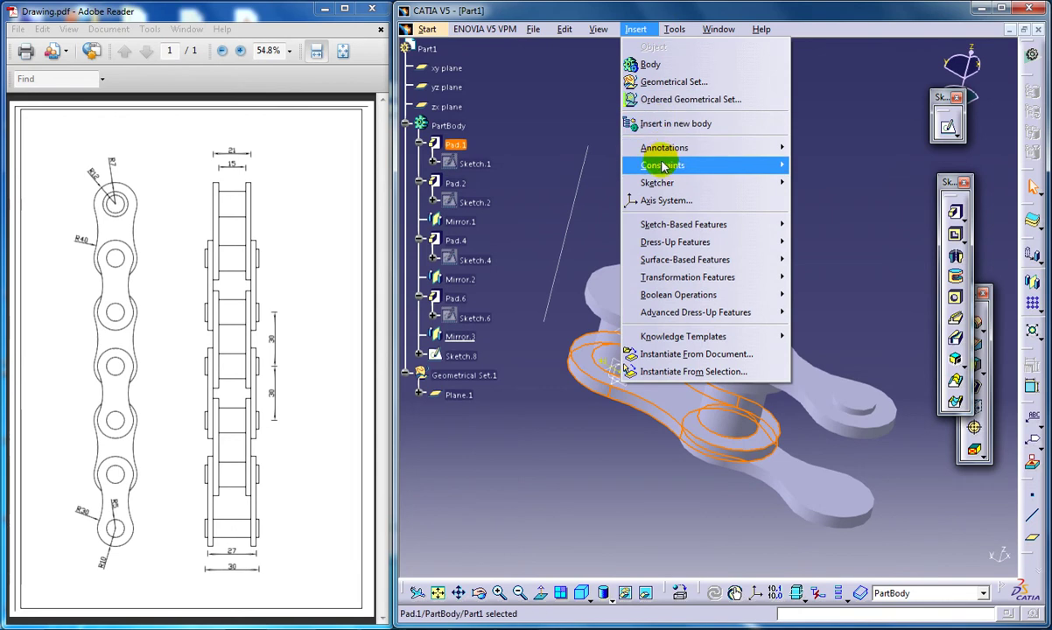
{"action": "mouse_move", "coordinate": [672, 166]}
{"action": "mouse_move", "coordinate": [691, 277]}
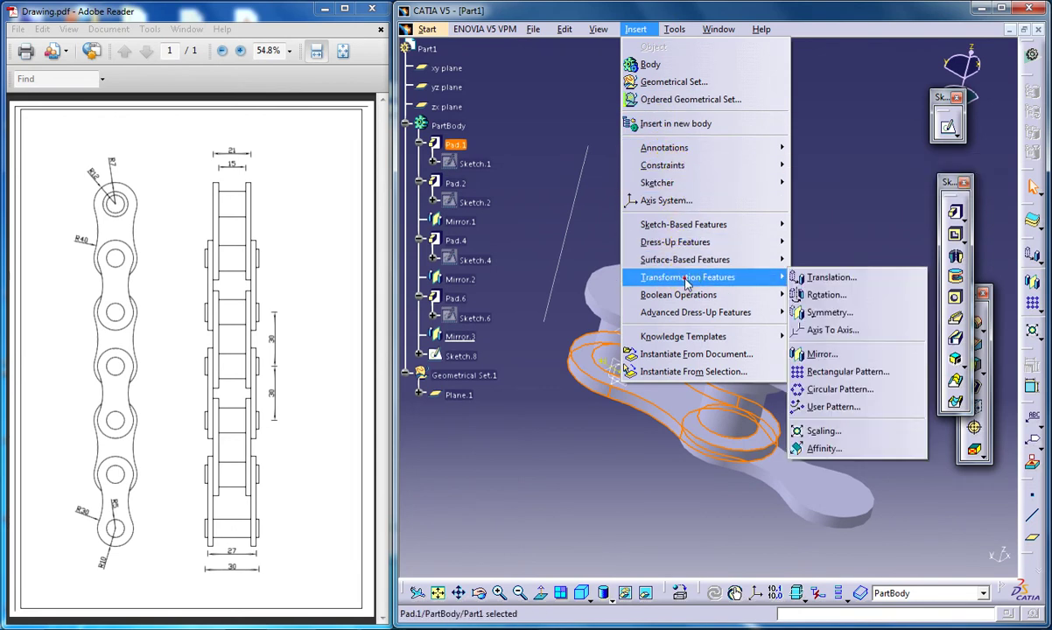
{"action": "left_click", "coordinate": [831, 278]}
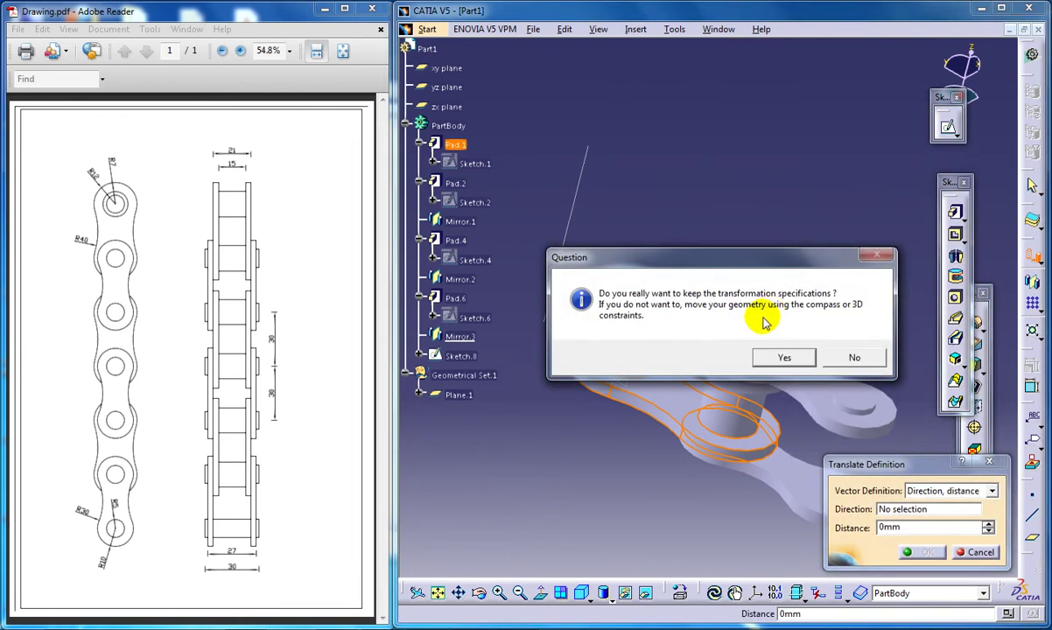
{"action": "left_click", "coordinate": [785, 358]}
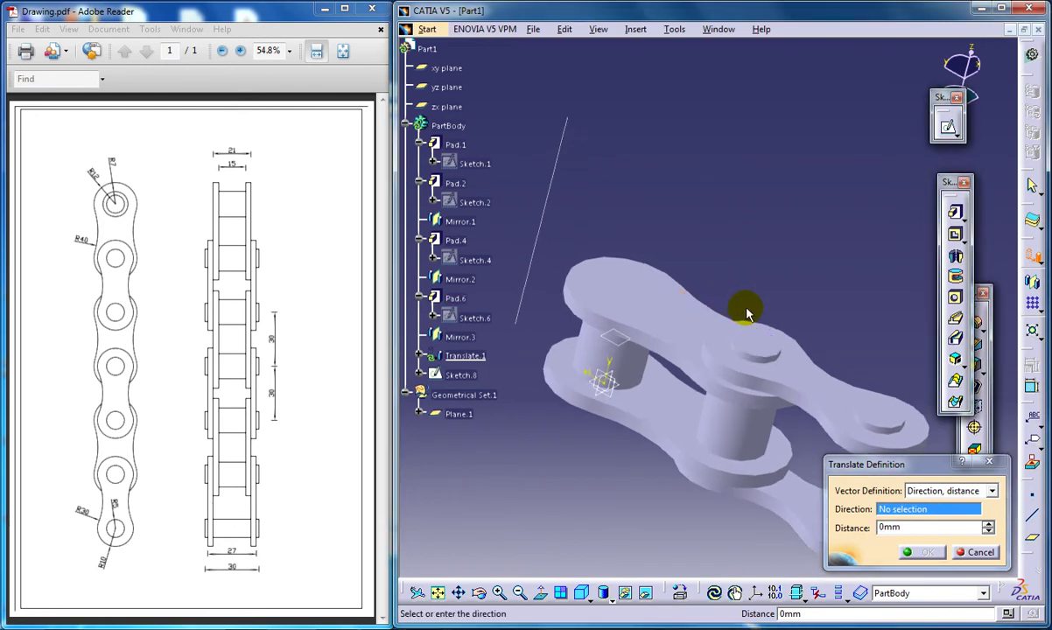
{"action": "left_click", "coordinate": [500, 158]}
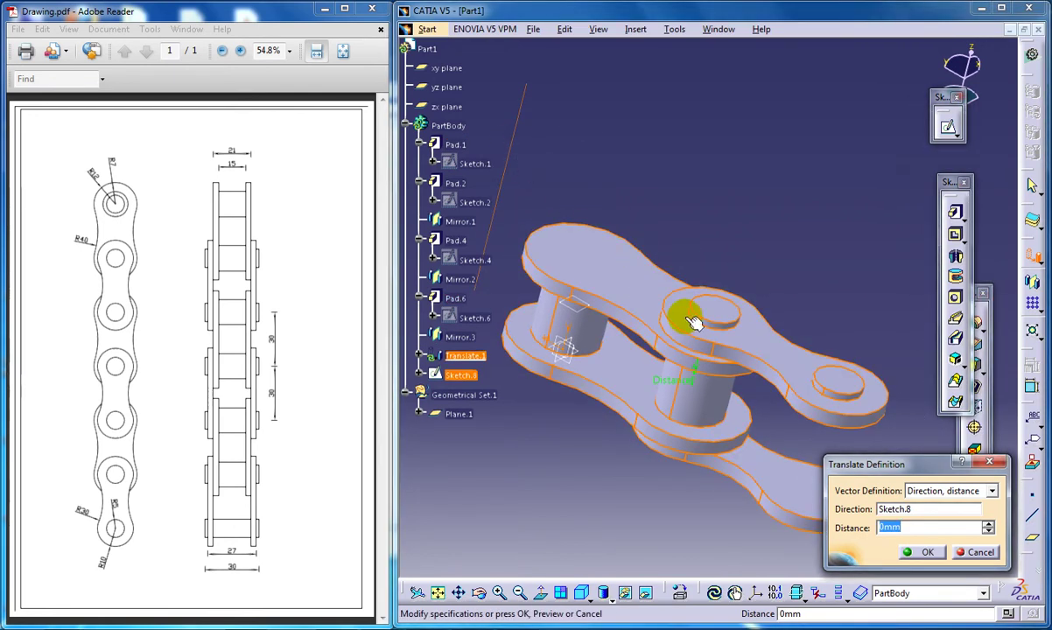
{"action": "left_click", "coordinate": [916, 522]}
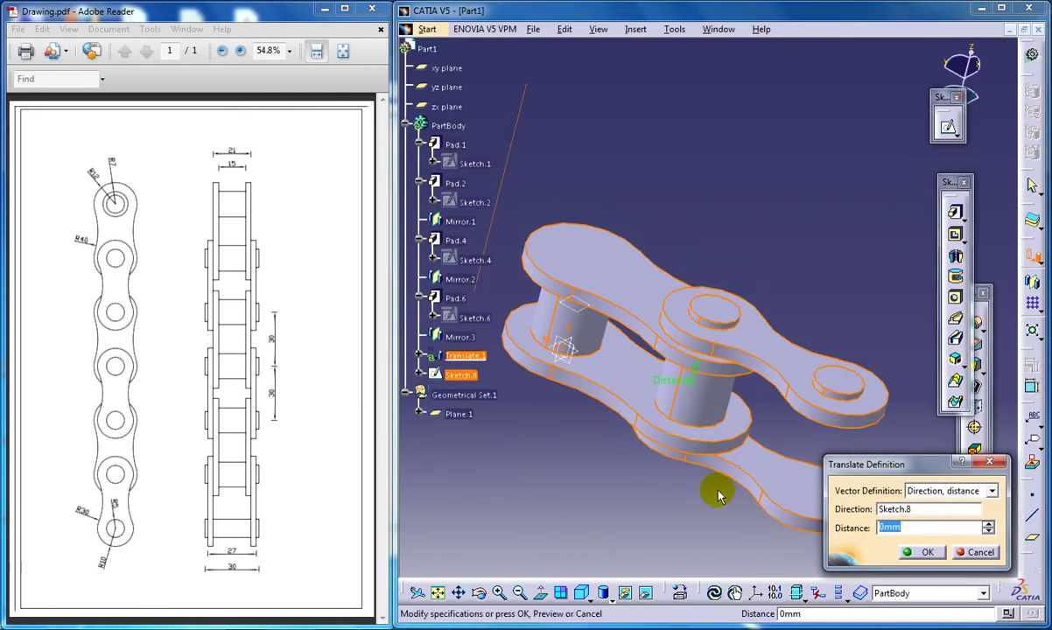
{"action": "type", "text": "10"}
{"action": "left_click", "coordinate": [926, 553]}
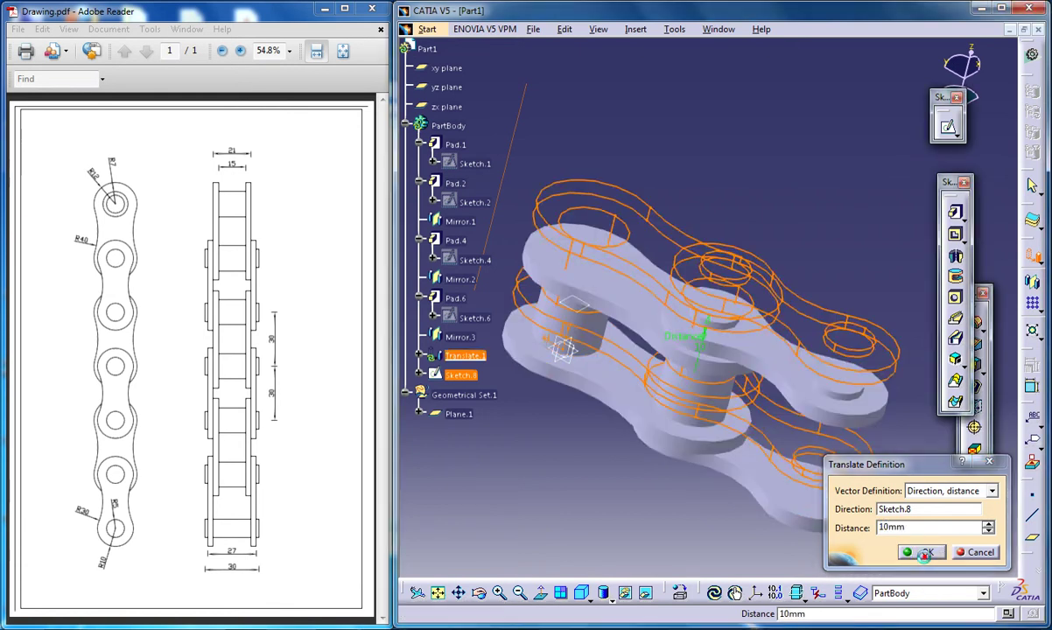
{"action": "middle_click_drag", "start_coordinate": [716, 347], "coordinate": [566, 348]}
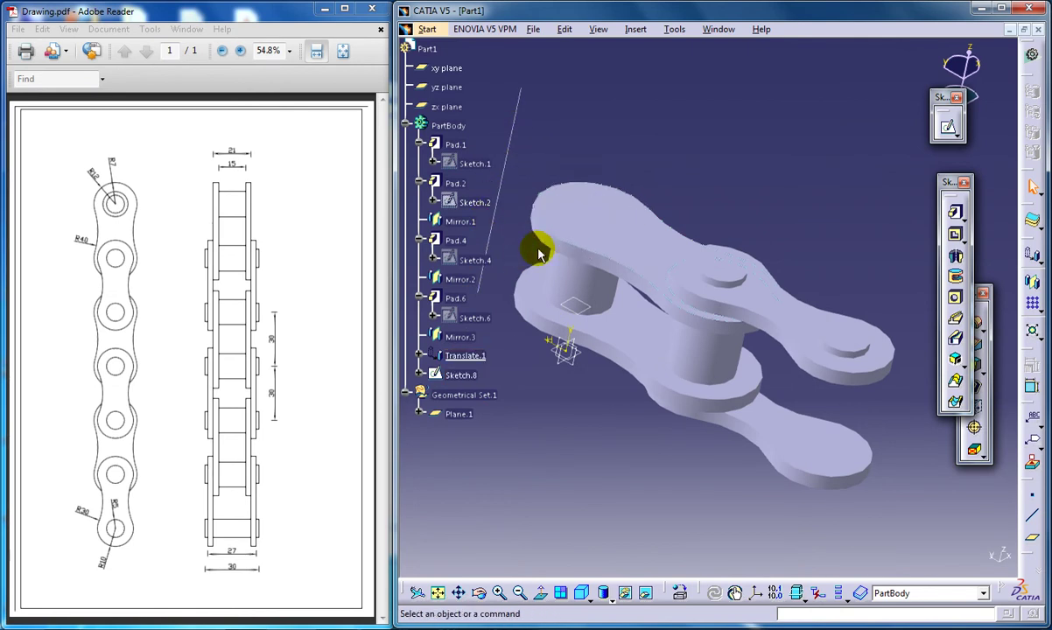
{"action": "middle_click_drag", "start_coordinate": [573, 313], "coordinate": [678, 291]}
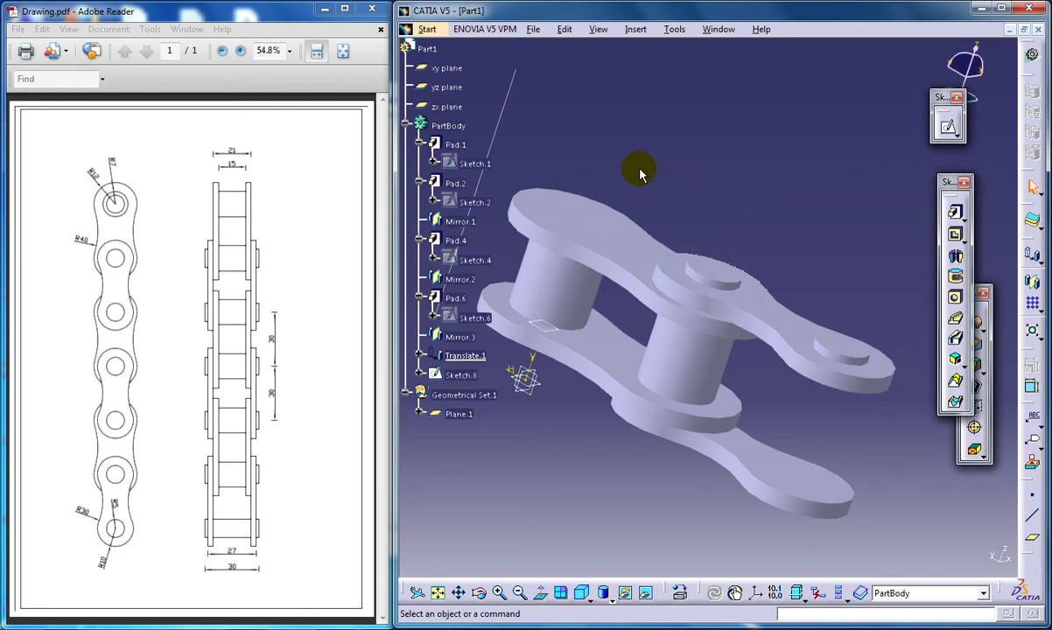
{"action": "middle_click_drag", "start_coordinate": [688, 210], "coordinate": [657, 238]}
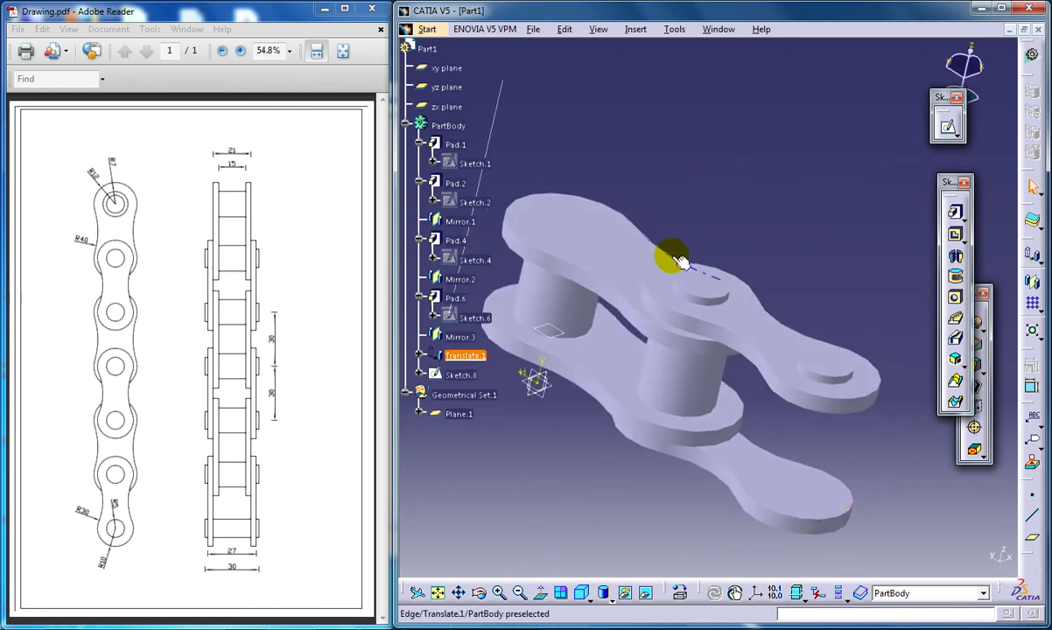